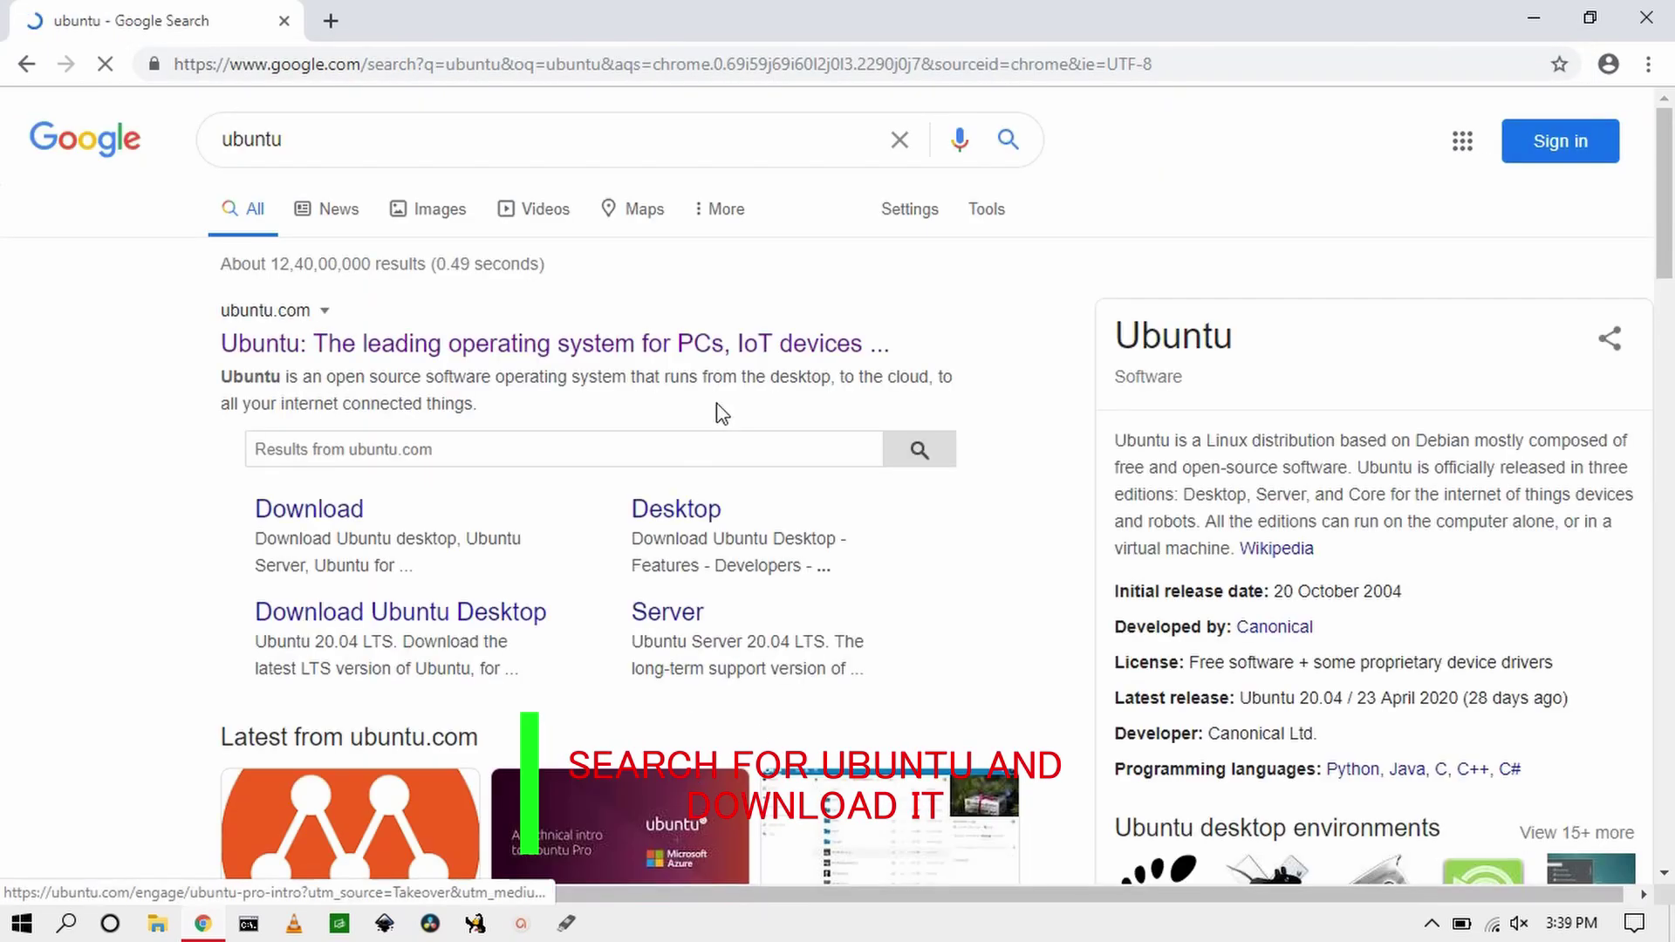
Step: Download the Ubuntu 20.04 LTS desktop ISO from ubuntu.com and check it in Chrome's downloads list
{"action": "left_click", "coordinate": [720, 356]}
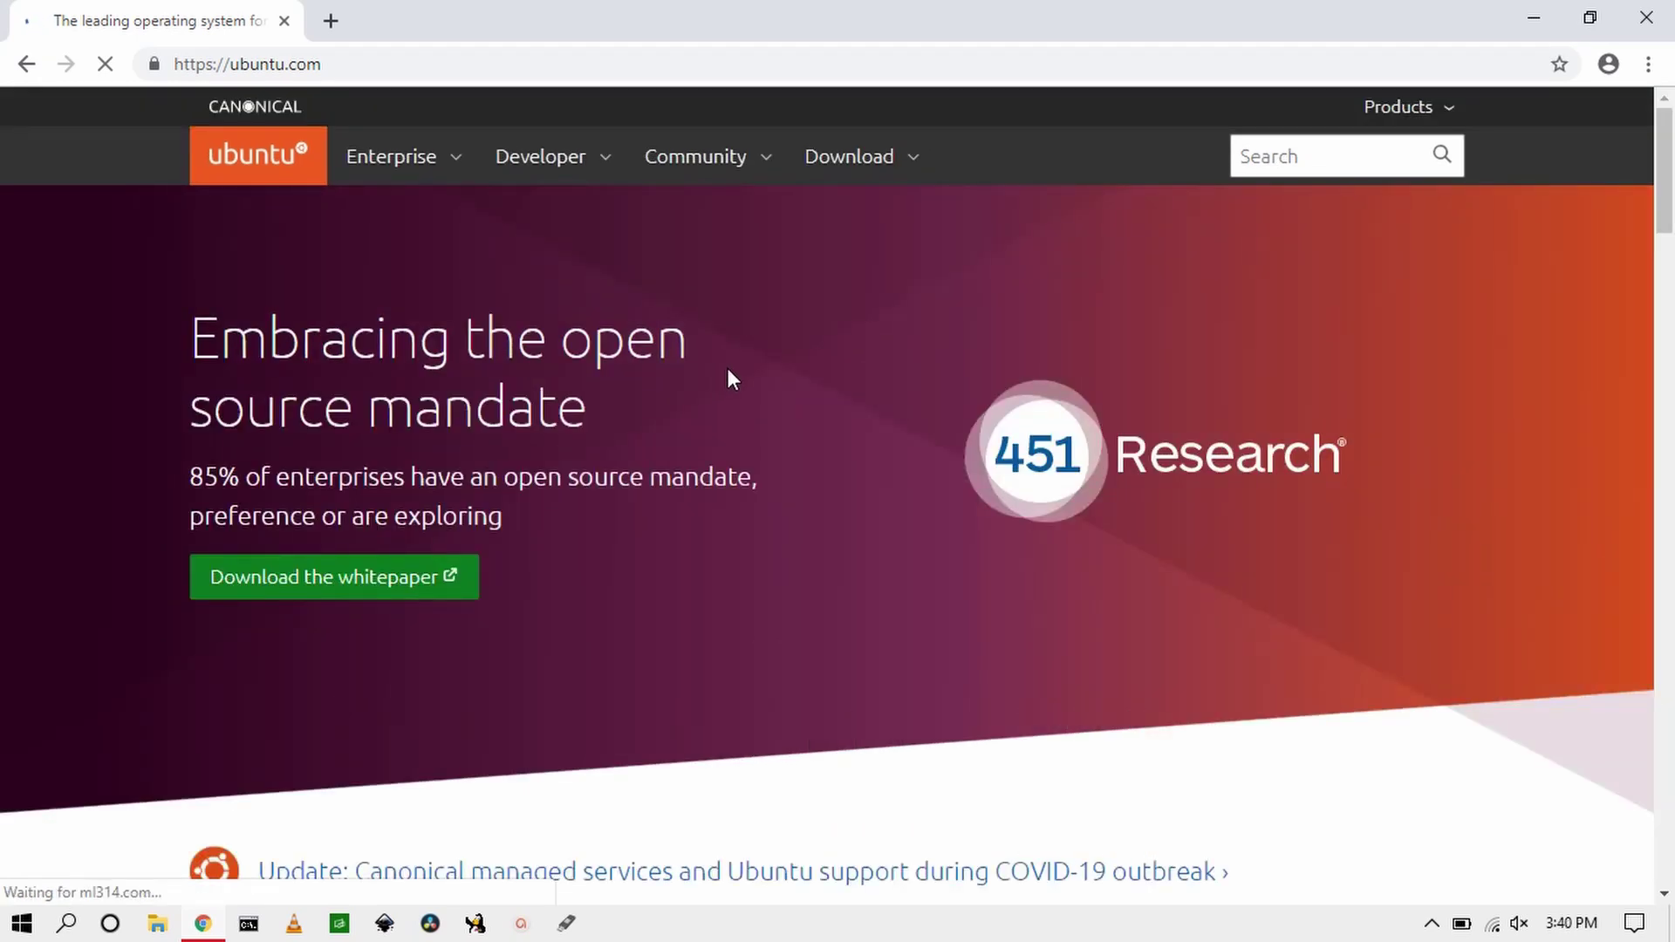
{"action": "left_click", "coordinate": [854, 174]}
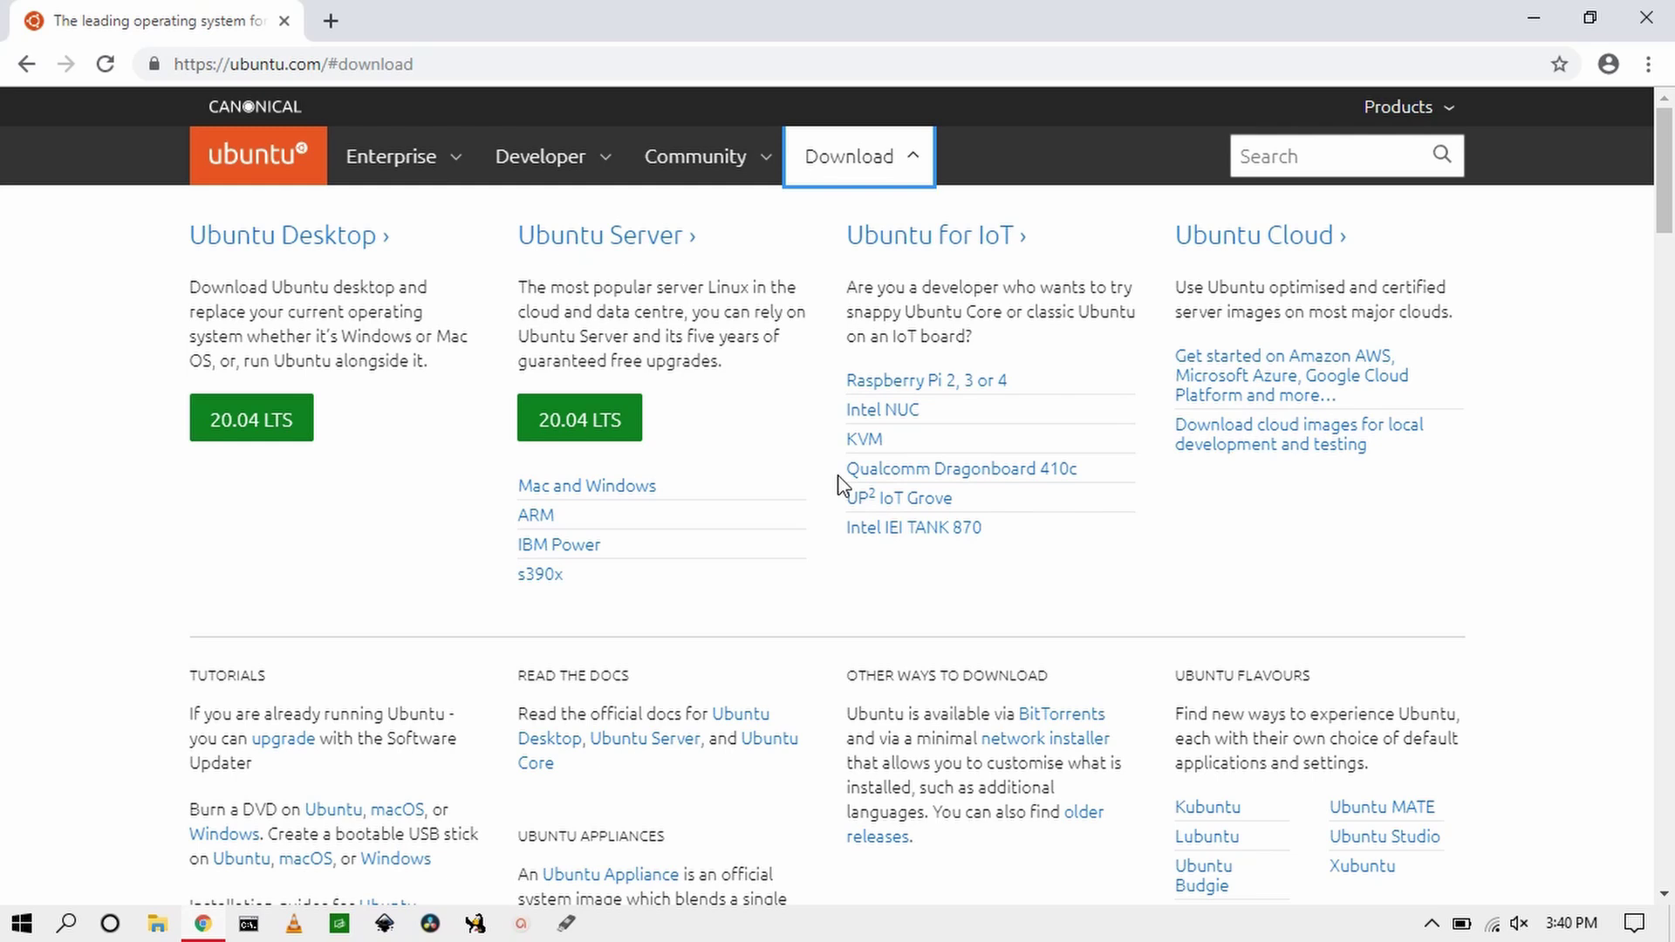
{"action": "left_click", "coordinate": [263, 424]}
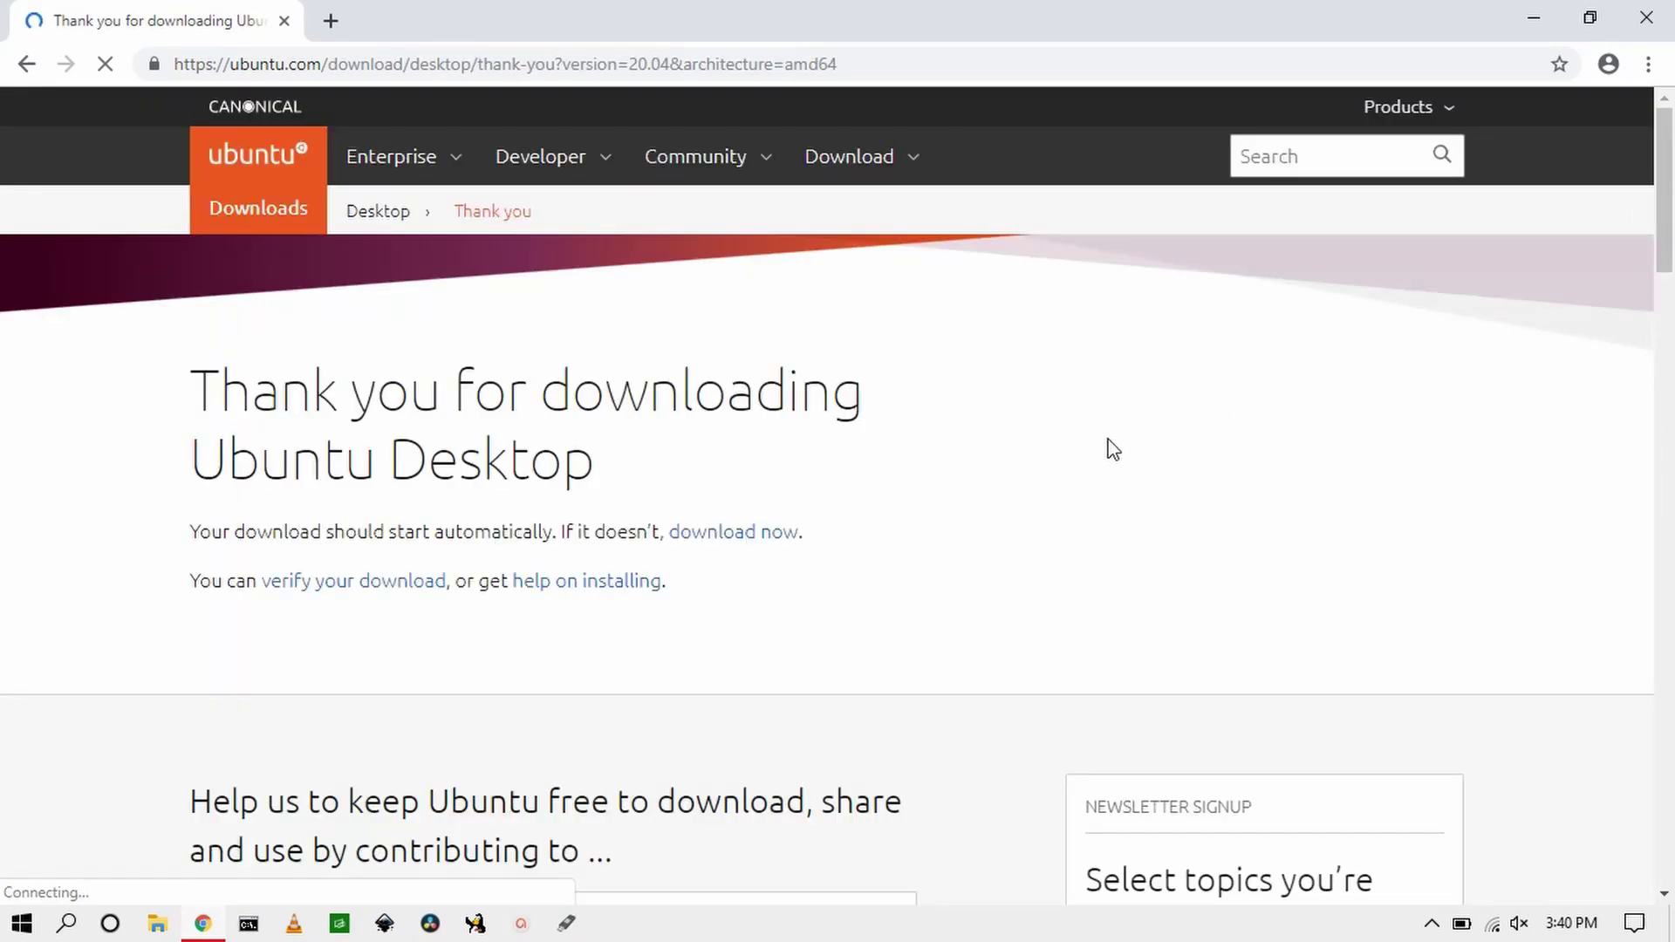
{"action": "left_click", "coordinate": [1645, 73]}
{"action": "left_click", "coordinate": [1465, 230]}
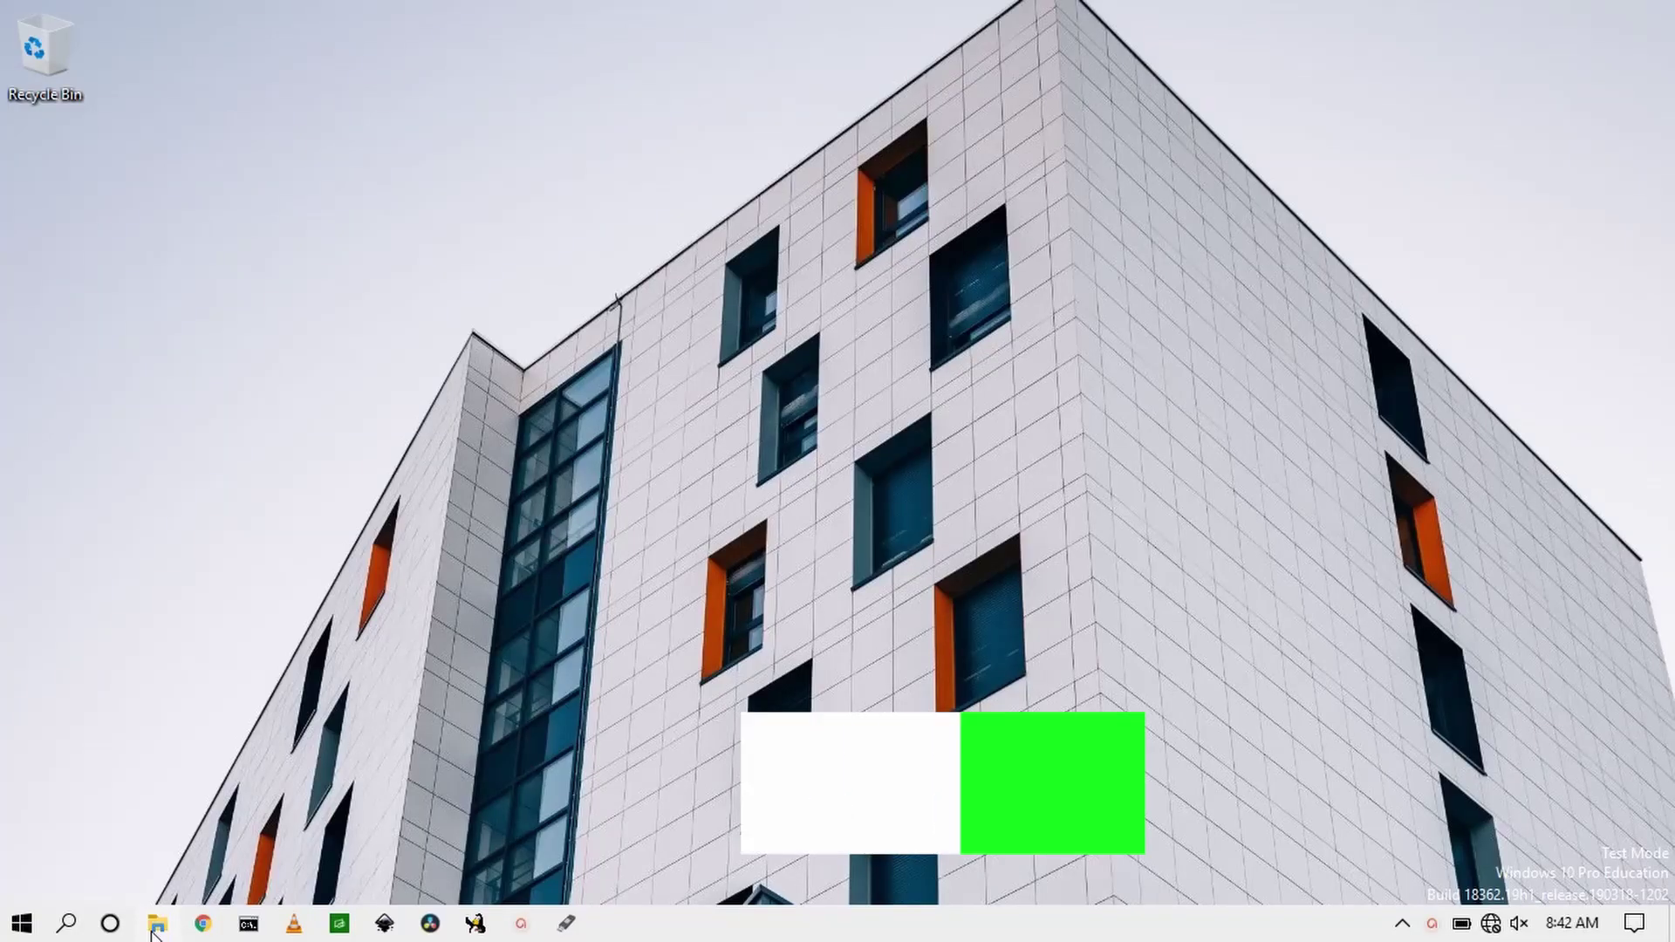
Step: Open Computer Management from This PC and show Disk Management with Disk 0's partitions
{"action": "left_click", "coordinate": [156, 925]}
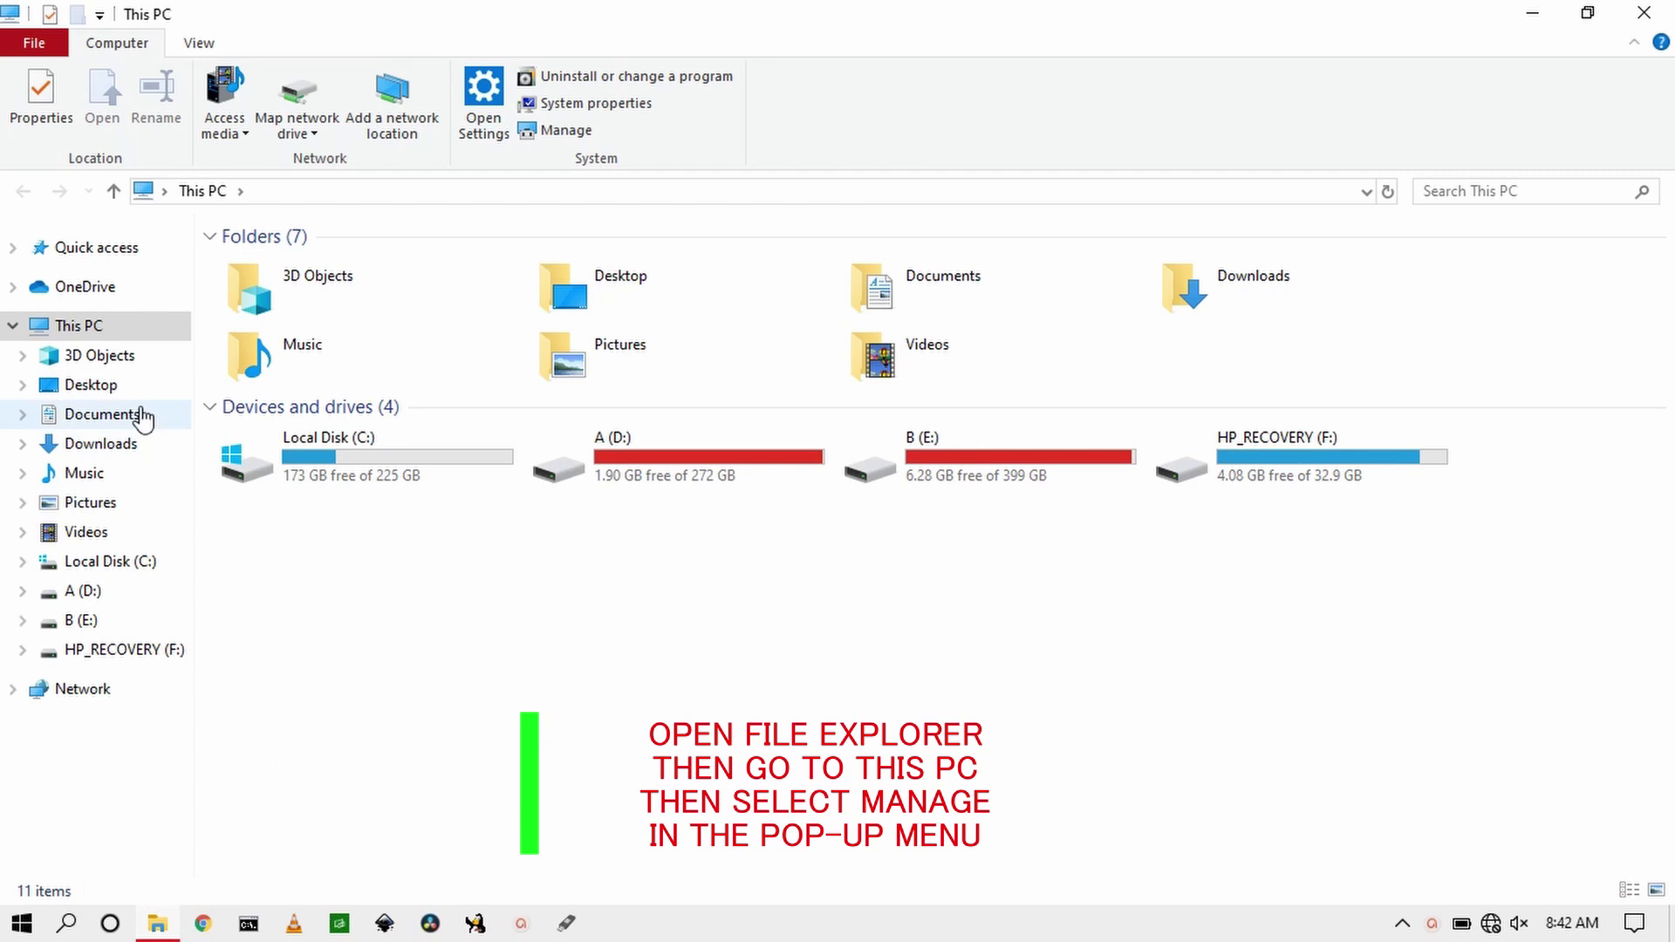
{"action": "right_click", "coordinate": [145, 335]}
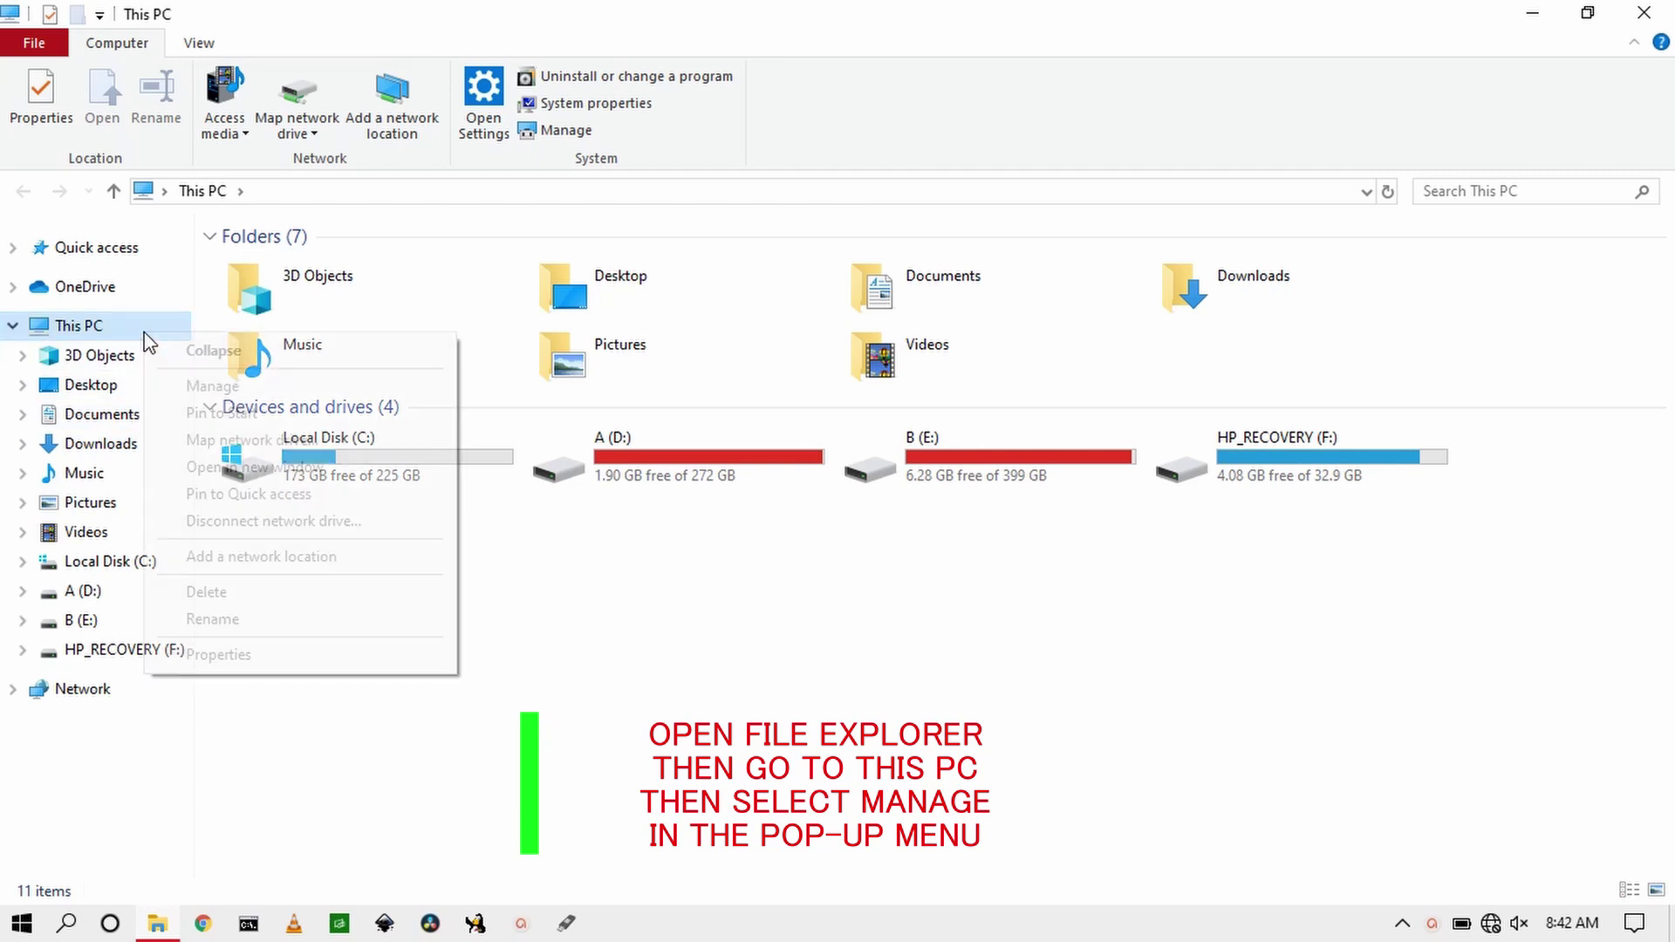
{"action": "left_click", "coordinate": [206, 393]}
{"action": "left_click", "coordinate": [372, 333]}
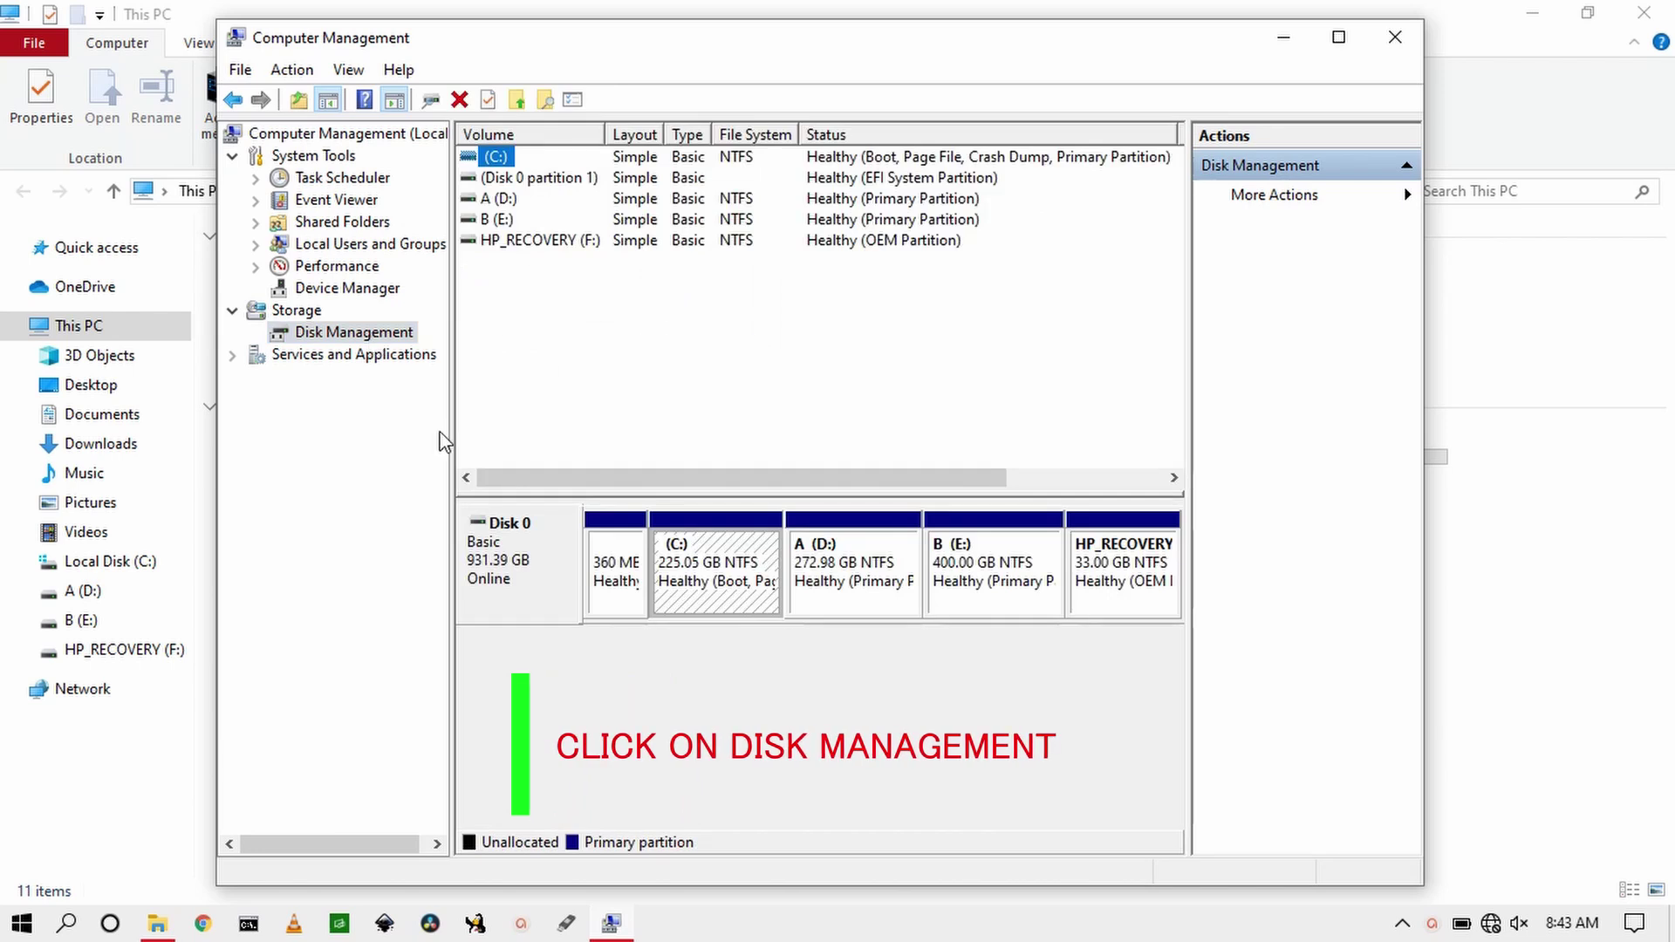
Step: Open the Shrink C: dialog, which offers 97142 MB, and launch Calculator alongside it
{"action": "right_click", "coordinate": [710, 566]}
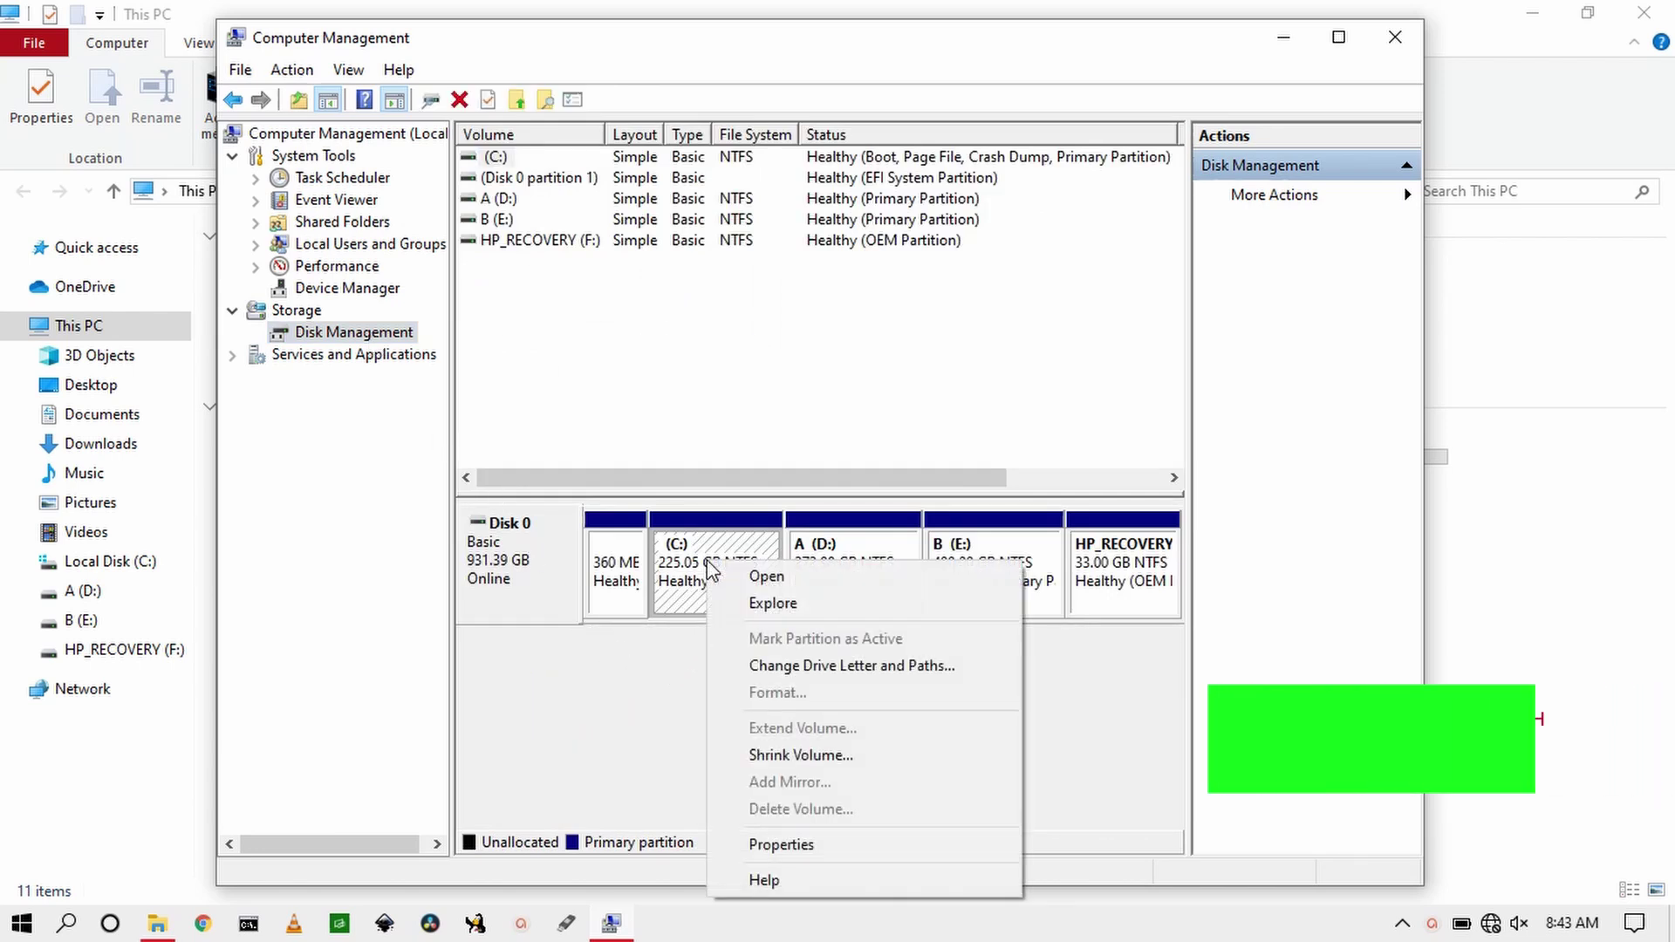
{"action": "left_click", "coordinate": [782, 755]}
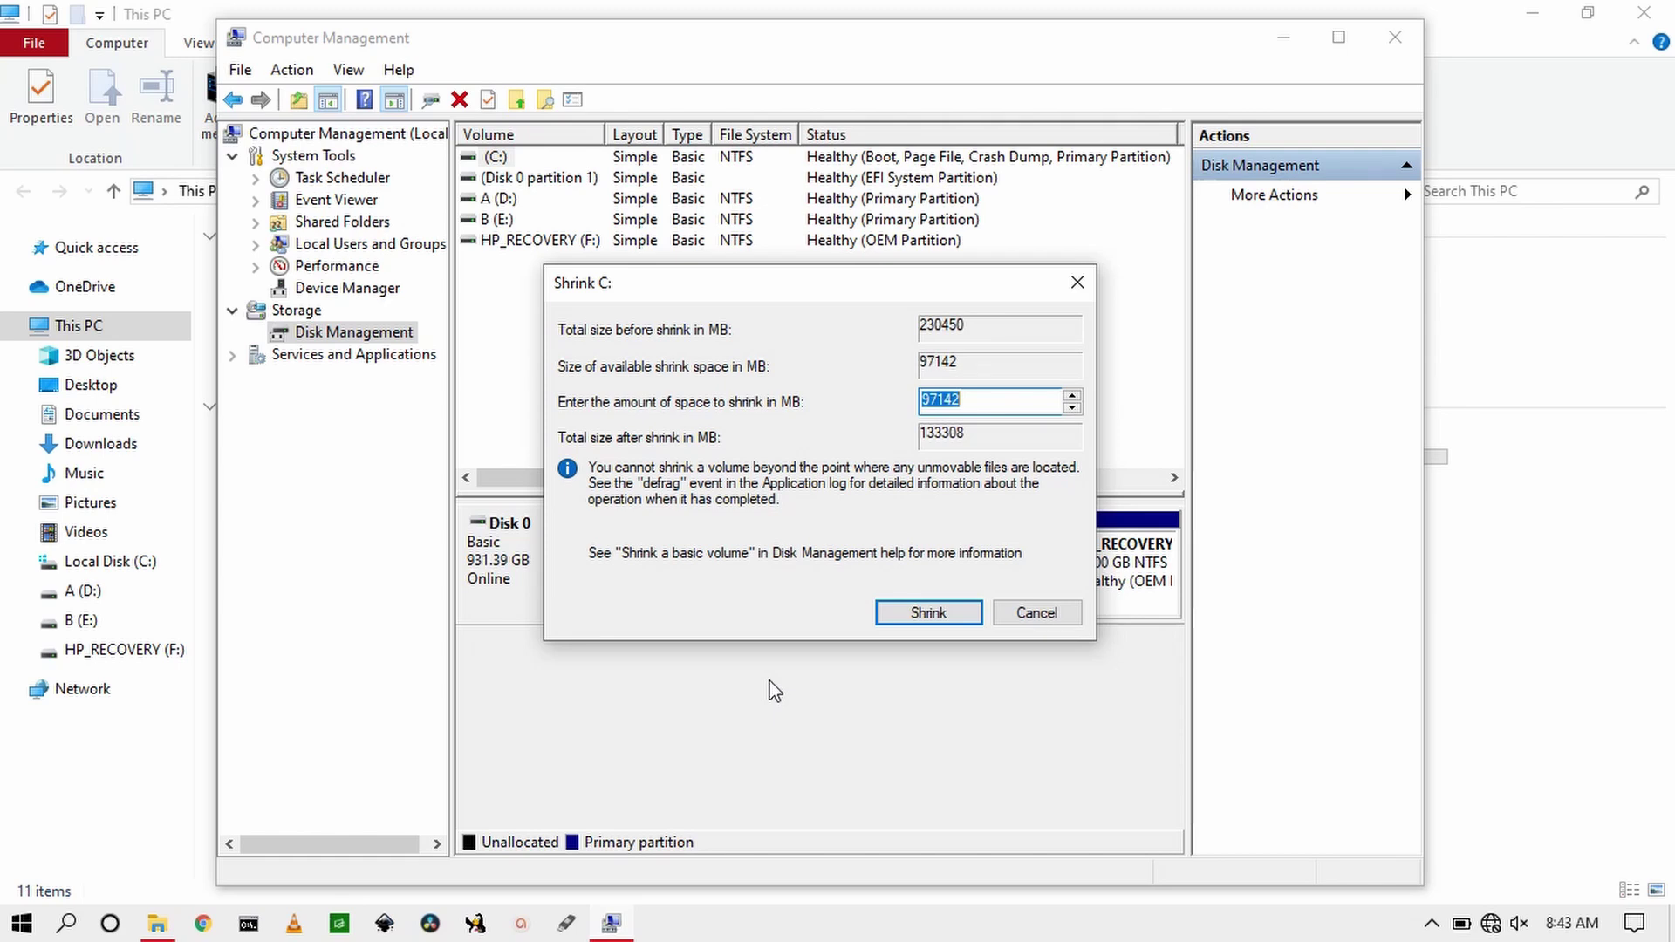
{"action": "key", "text": "XF86Calculator"}
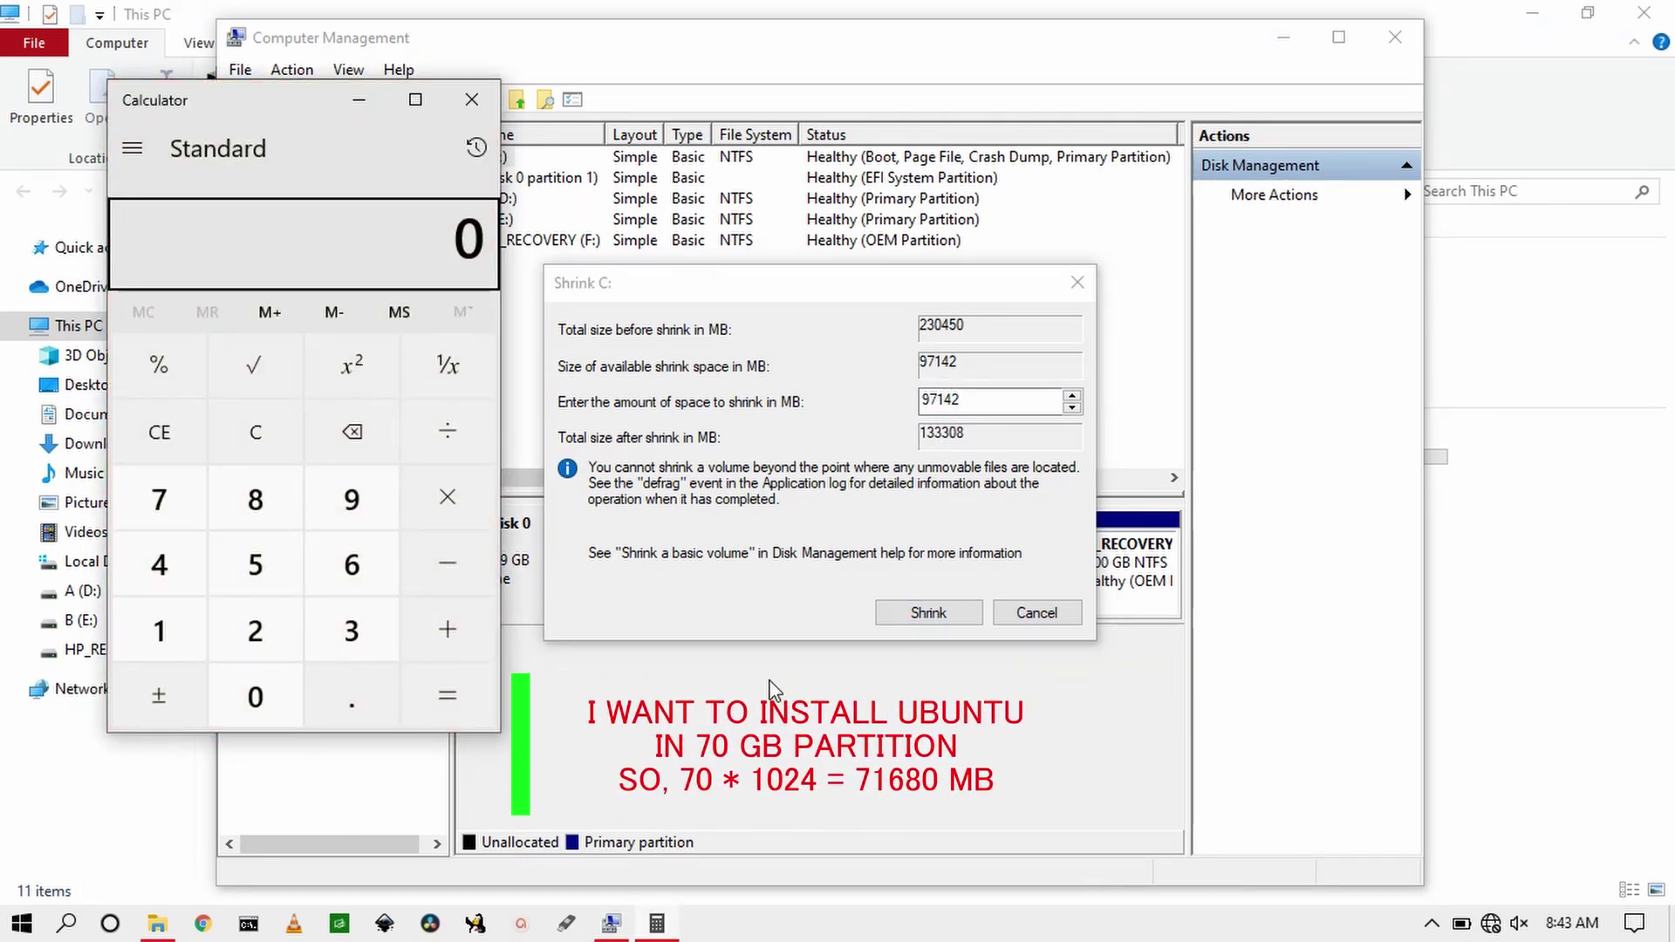
Step: Calculate 70 × 1024 = 71,680 MB and select the Shrink C: amount field
{"action": "type", "text": "102"}
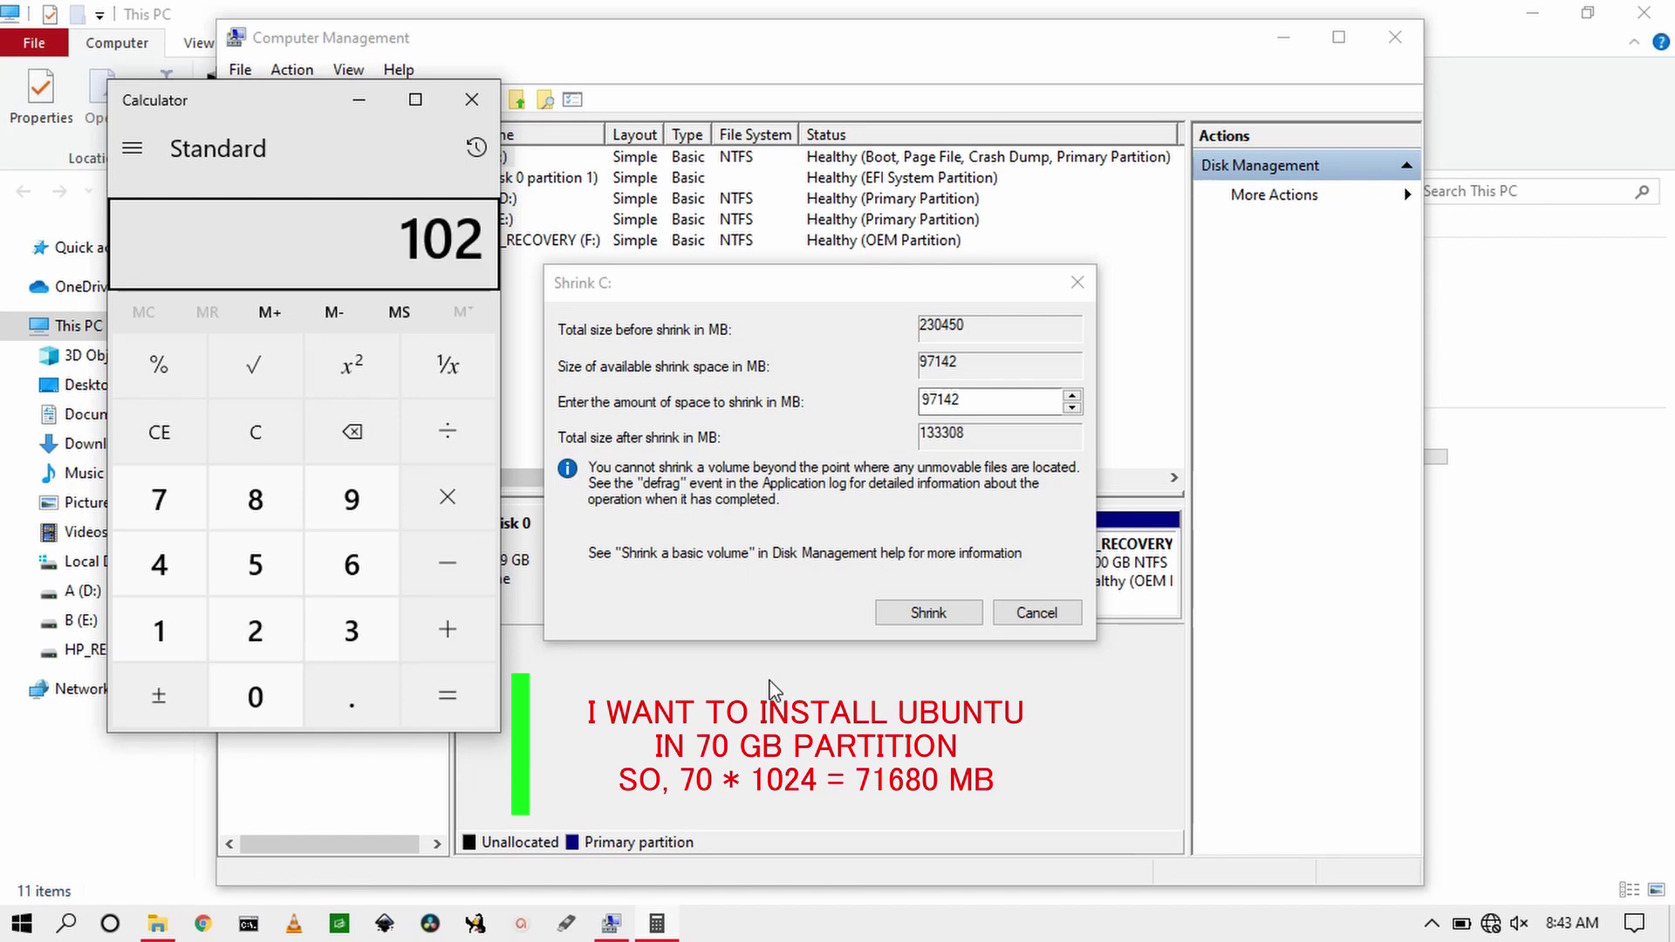
{"action": "type", "text": "4"}
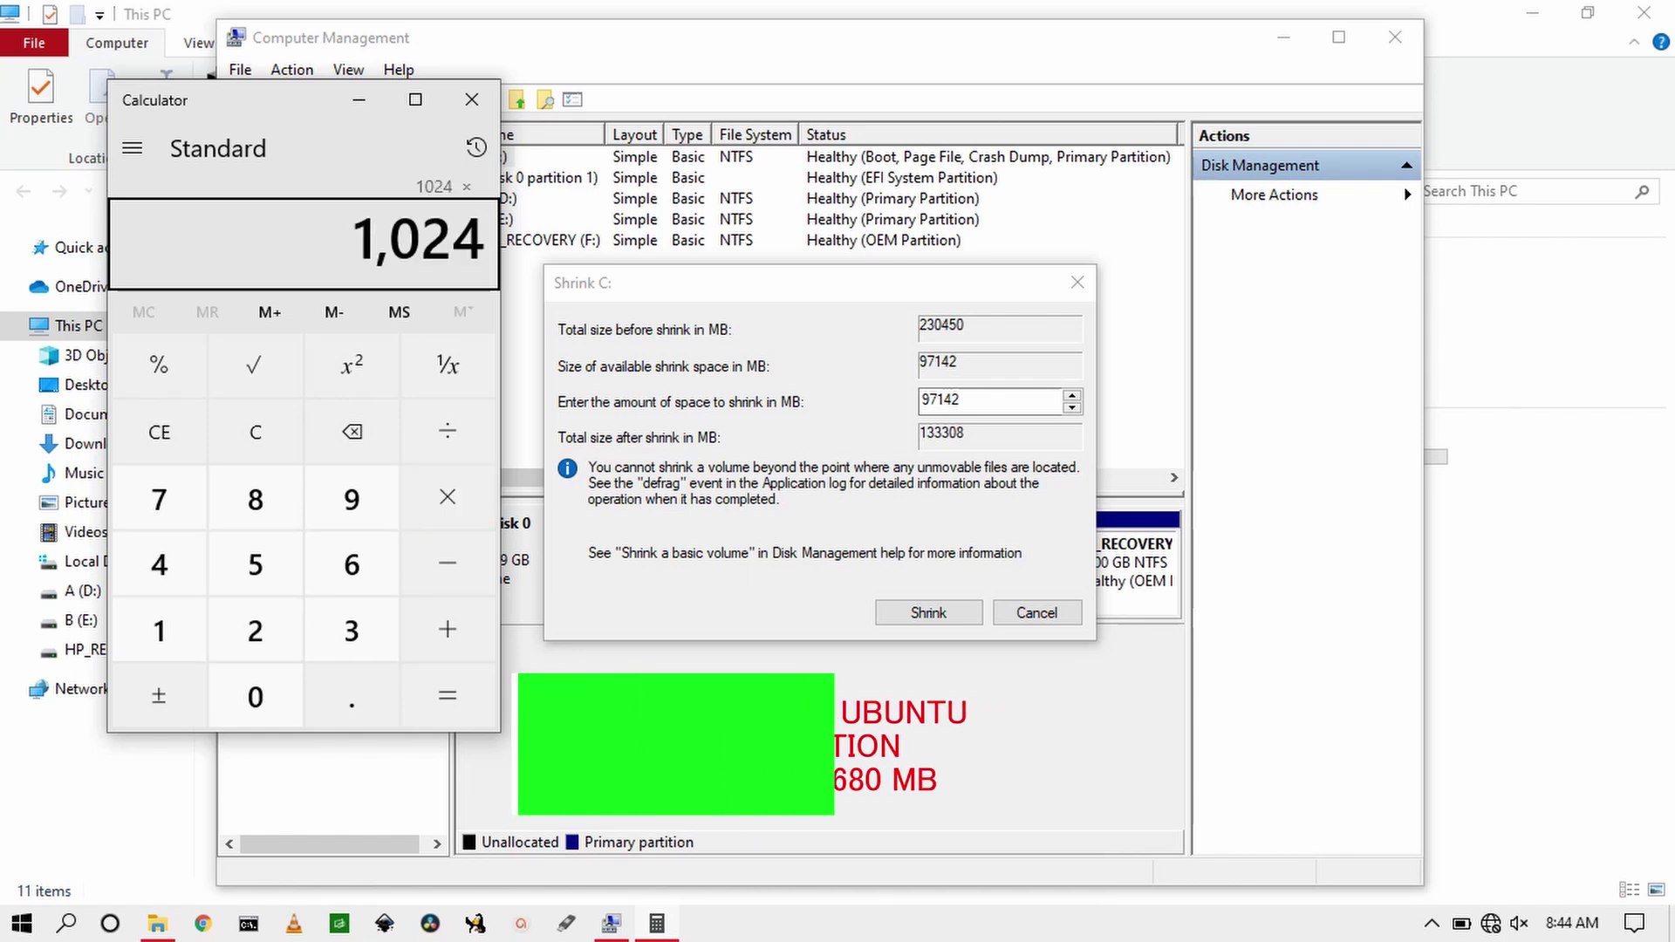
{"action": "type", "text": "*70"}
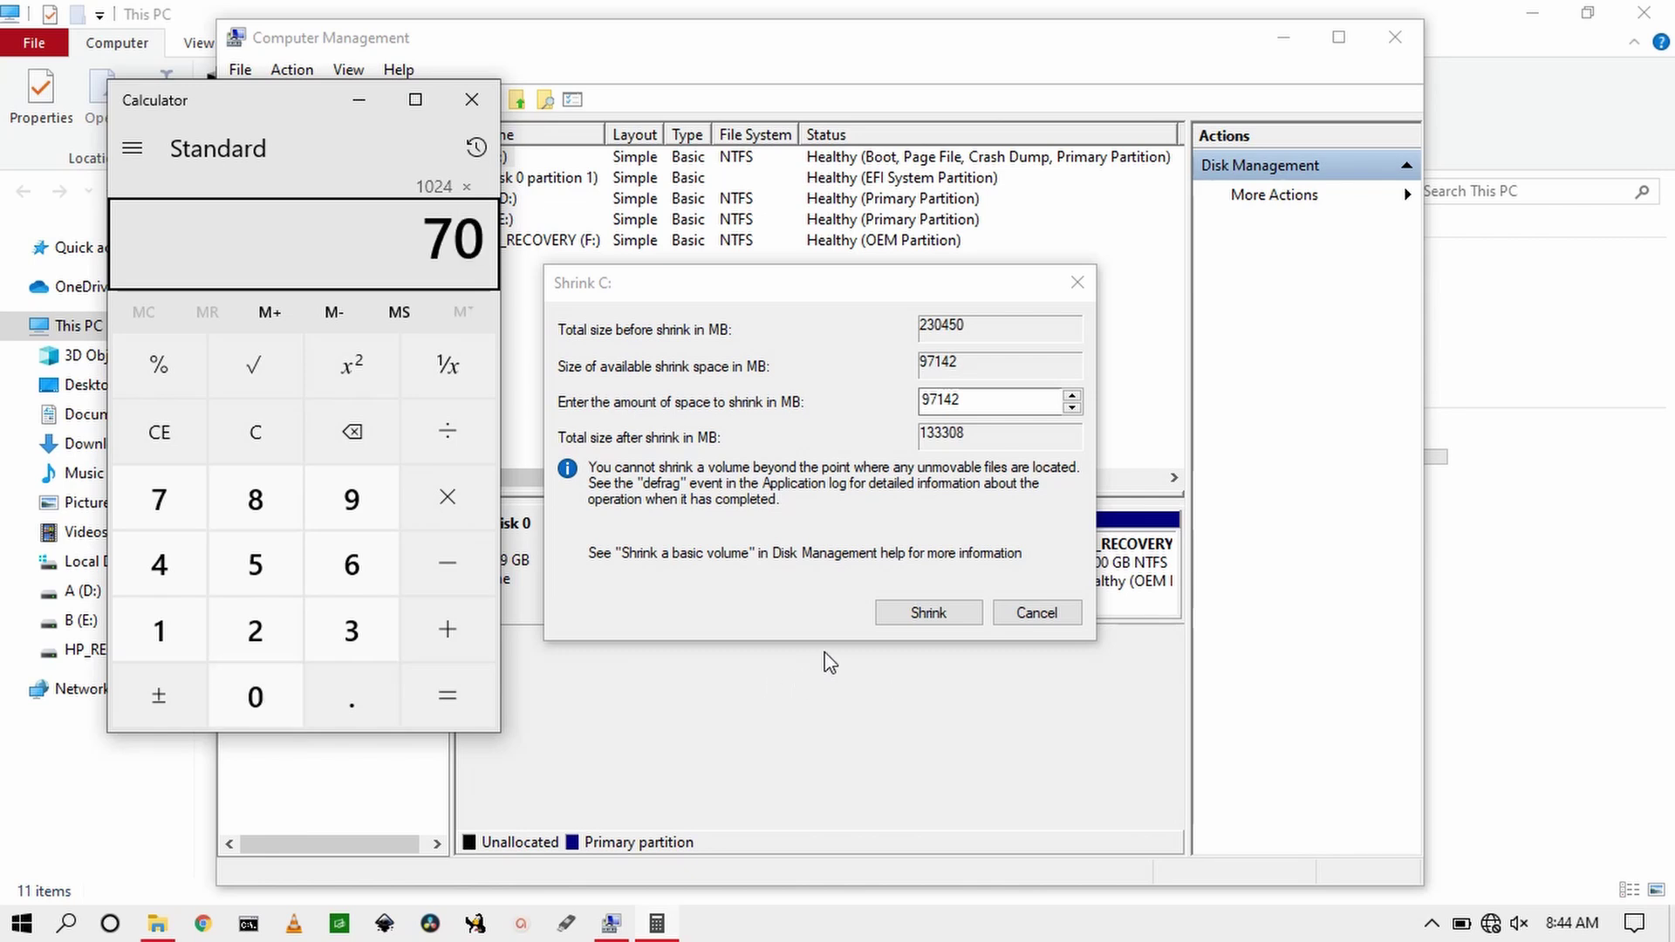
{"action": "key", "text": "Return"}
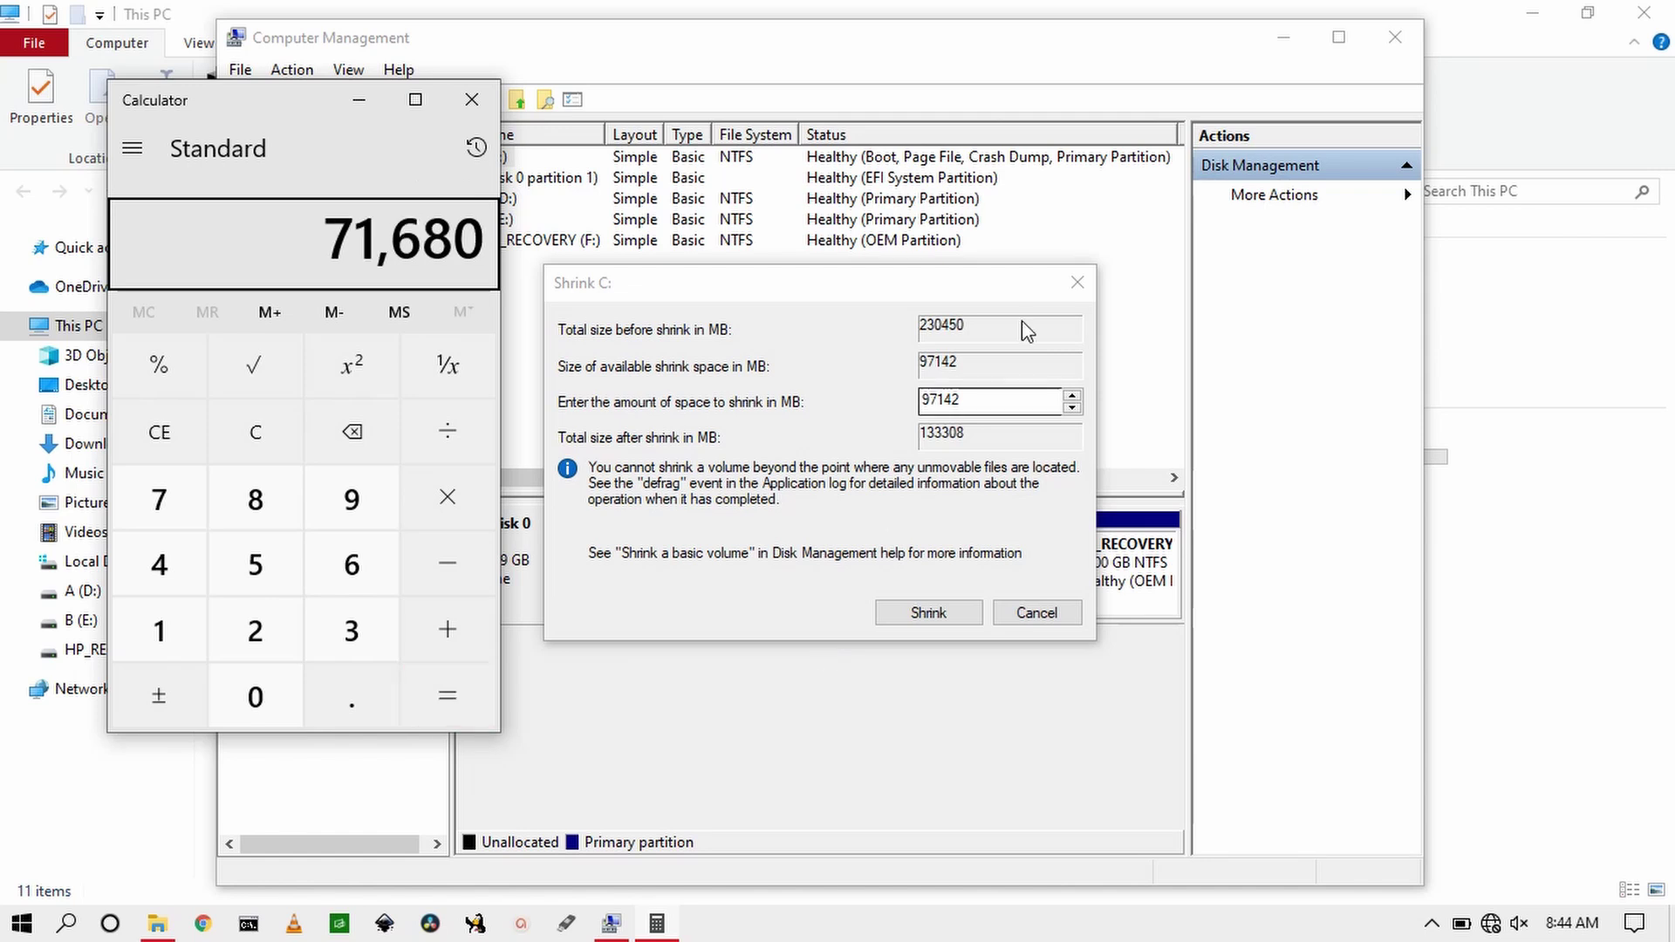
{"action": "left_click", "coordinate": [1023, 394]}
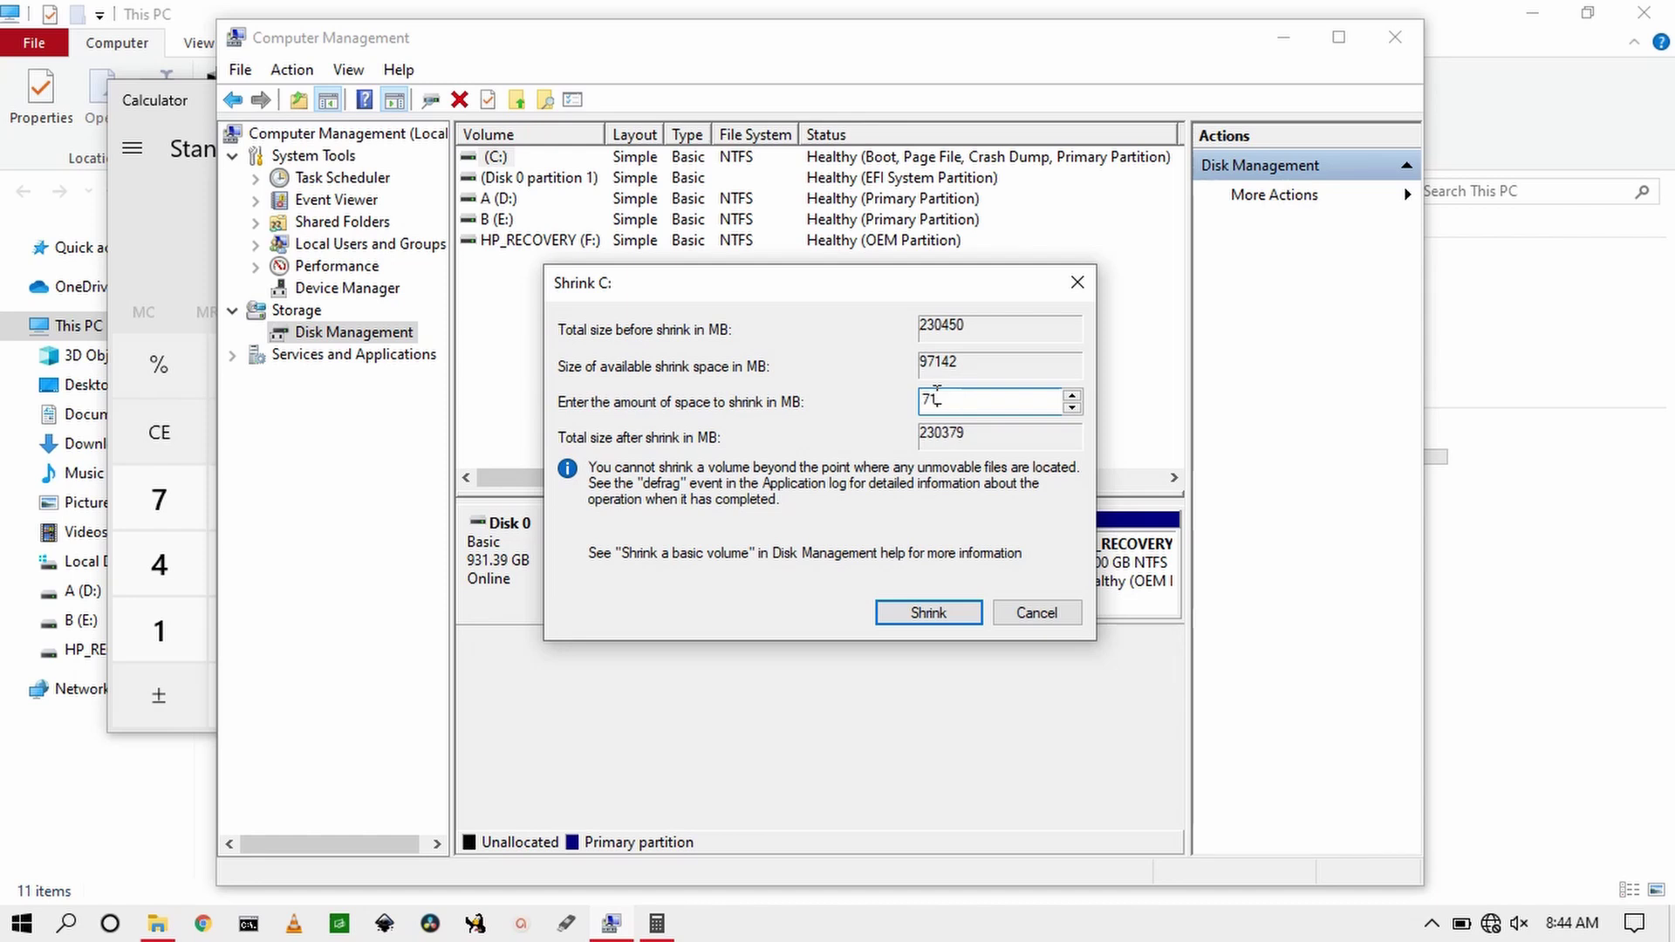
Step: Shrink C: by 71680 MB, leaving 70 GB unallocated
{"action": "type", "text": "71680"}
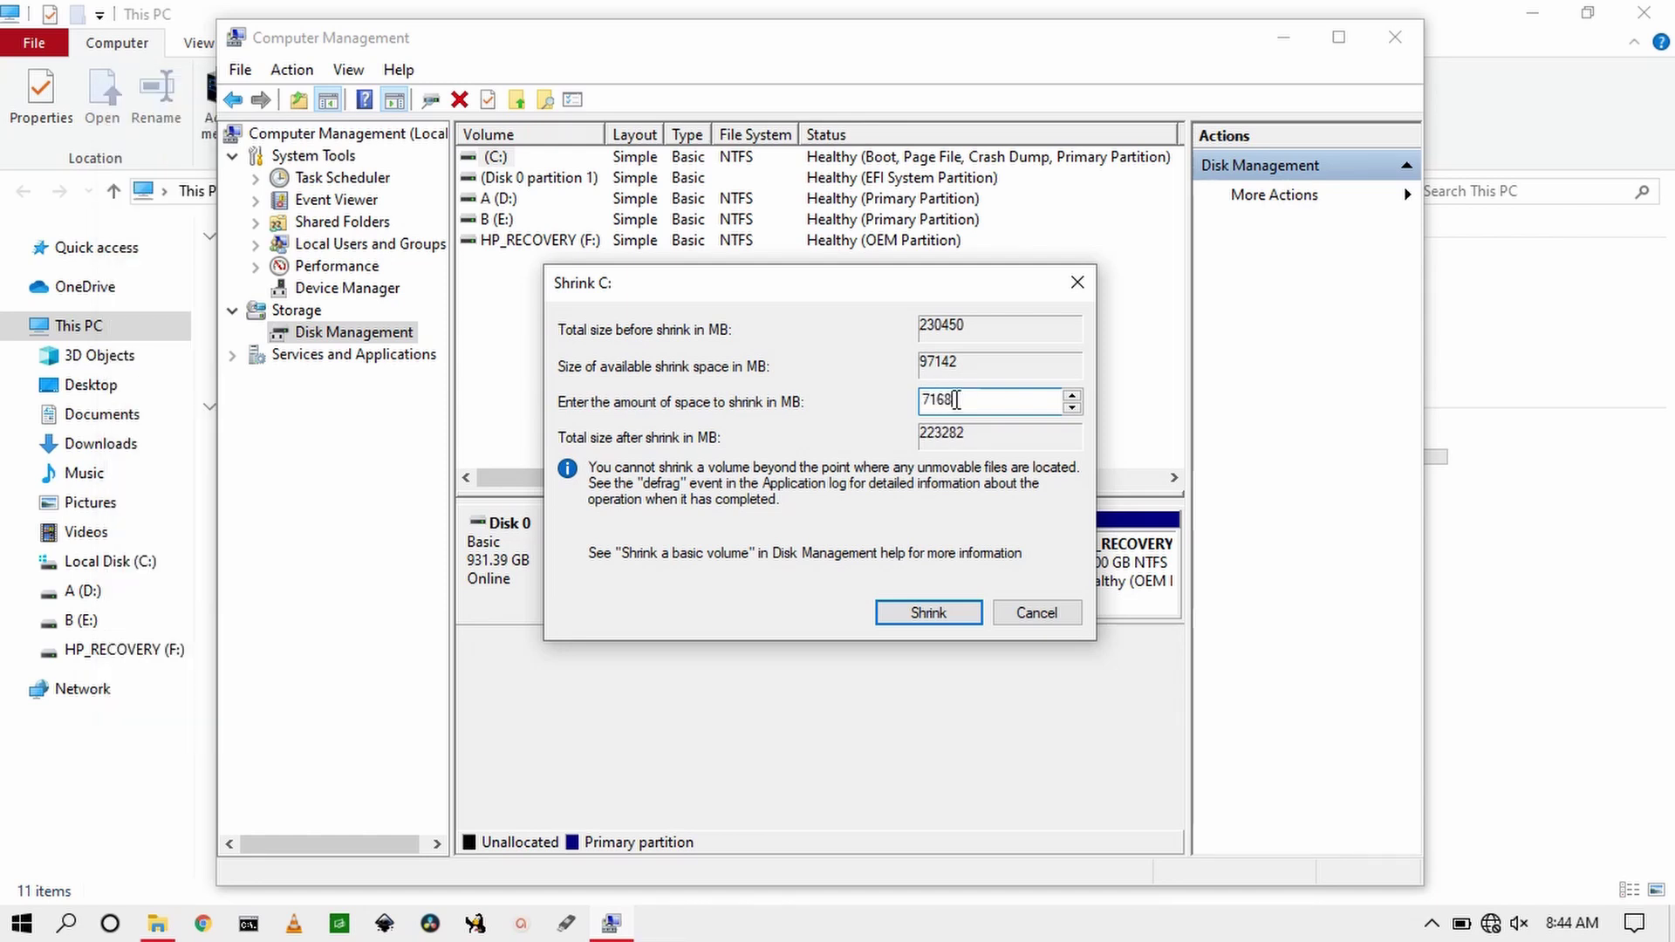
{"action": "left_click", "coordinate": [938, 608]}
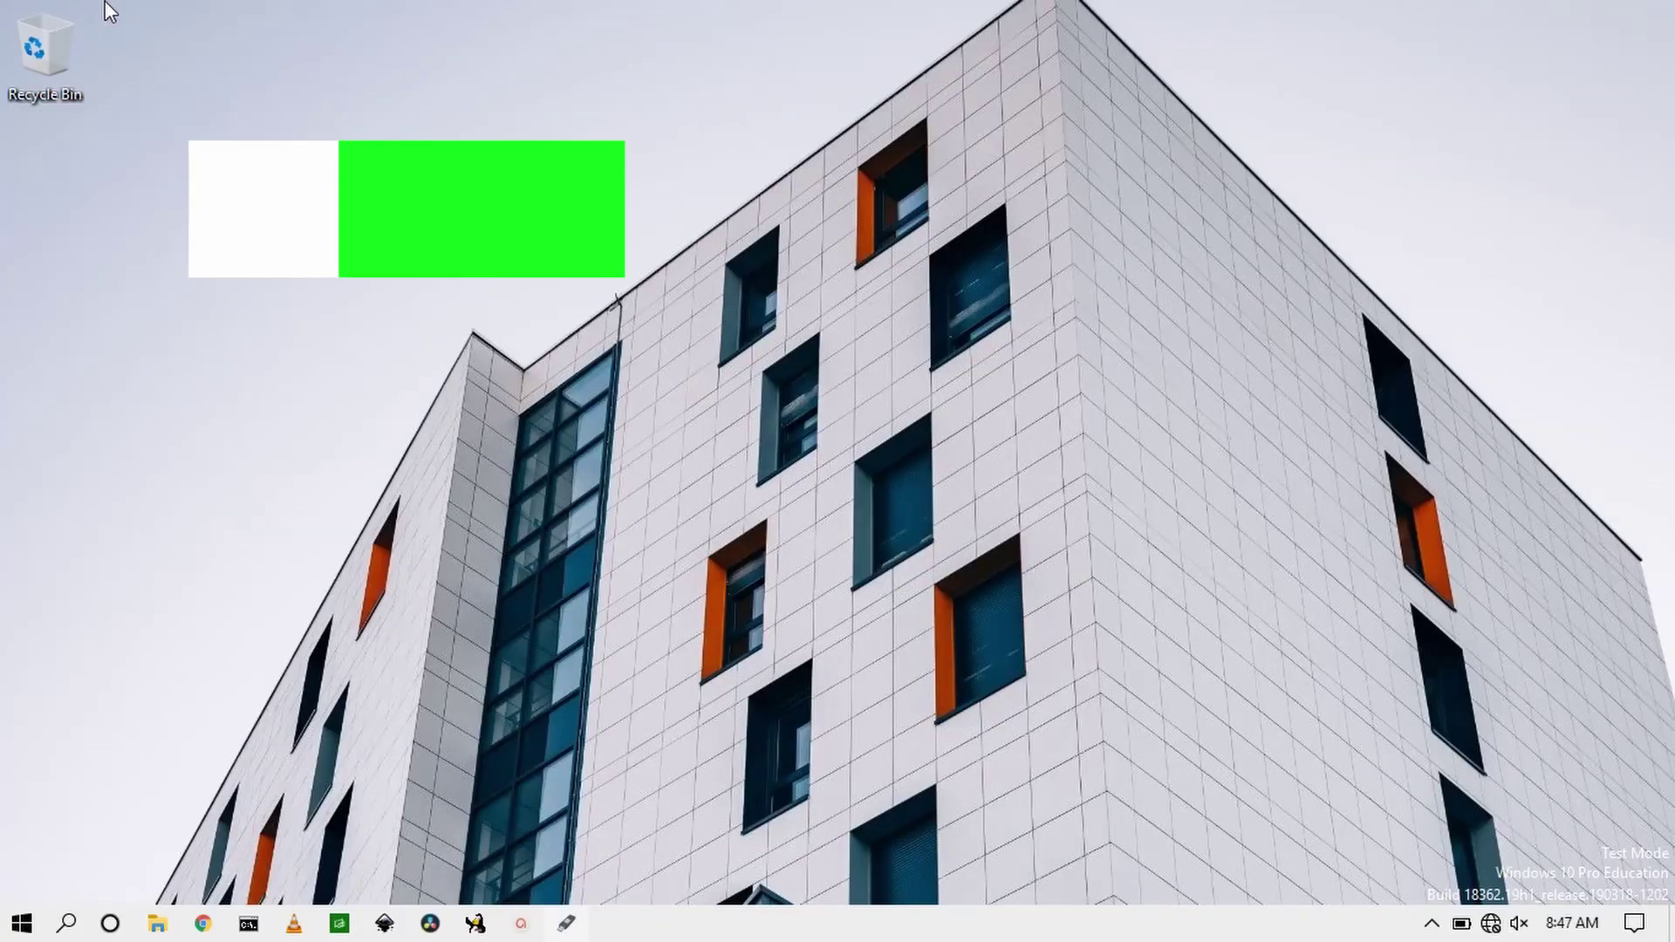
Step: Load ubuntu-20.04-desktop-amd64.iso in Rufus for the 4 GB USB drive, targeting BIOS or UEFI
{"action": "left_click", "coordinate": [566, 923]}
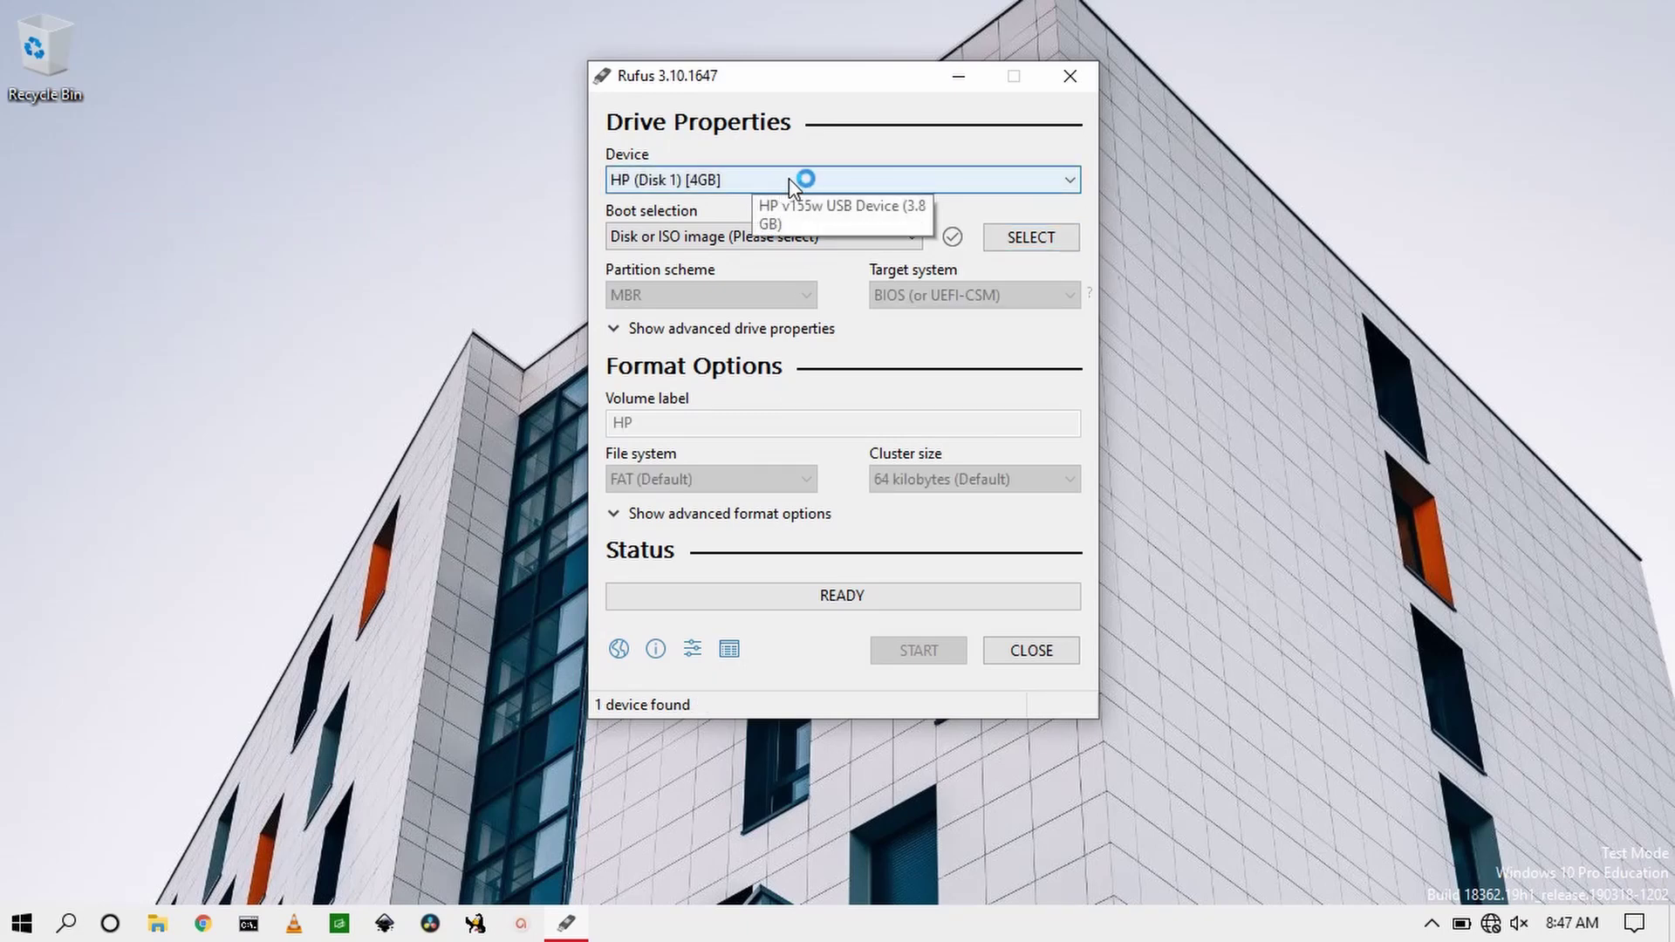
{"action": "left_click", "coordinate": [1053, 238]}
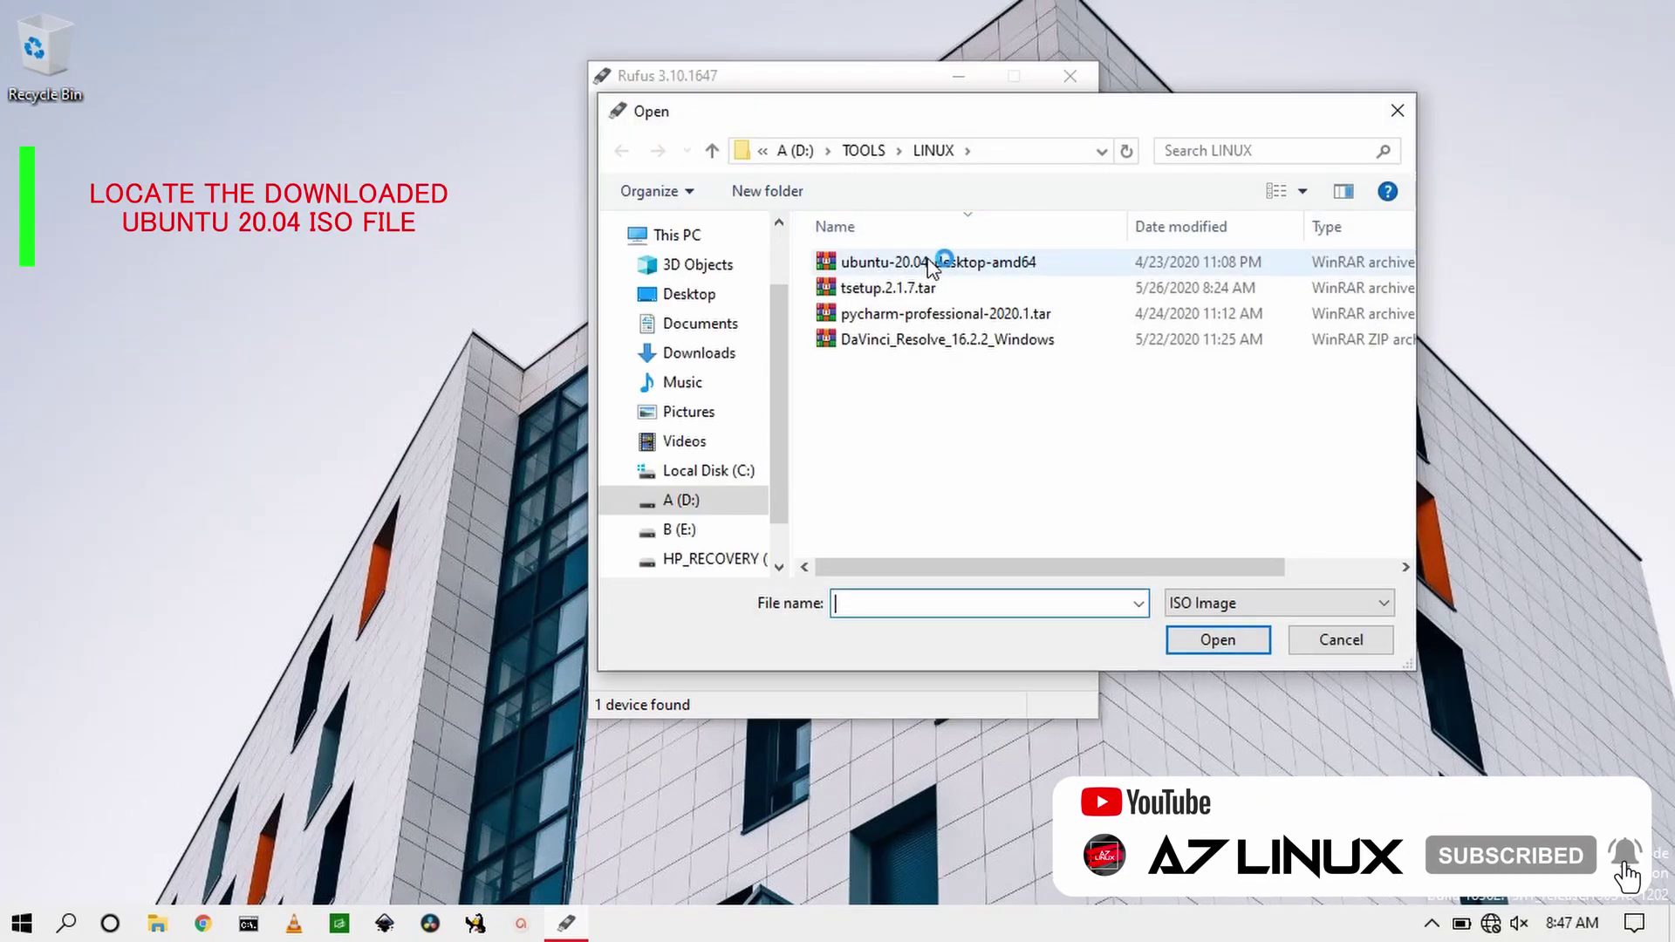
{"action": "left_click", "coordinate": [952, 260]}
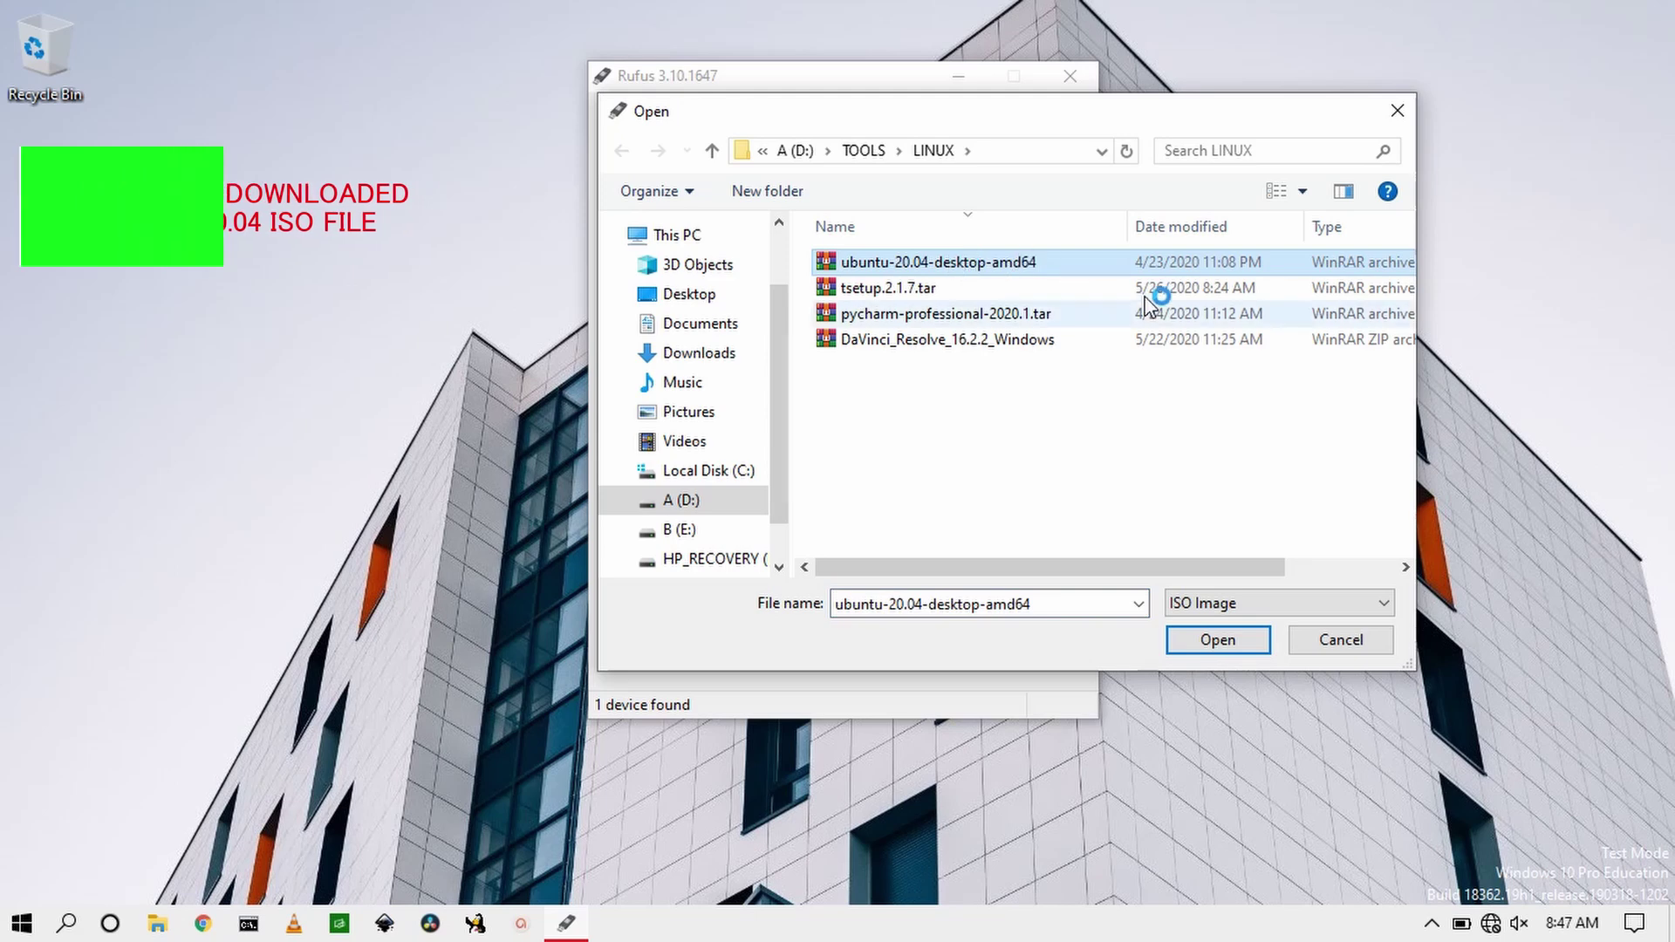
{"action": "left_click", "coordinate": [1217, 640]}
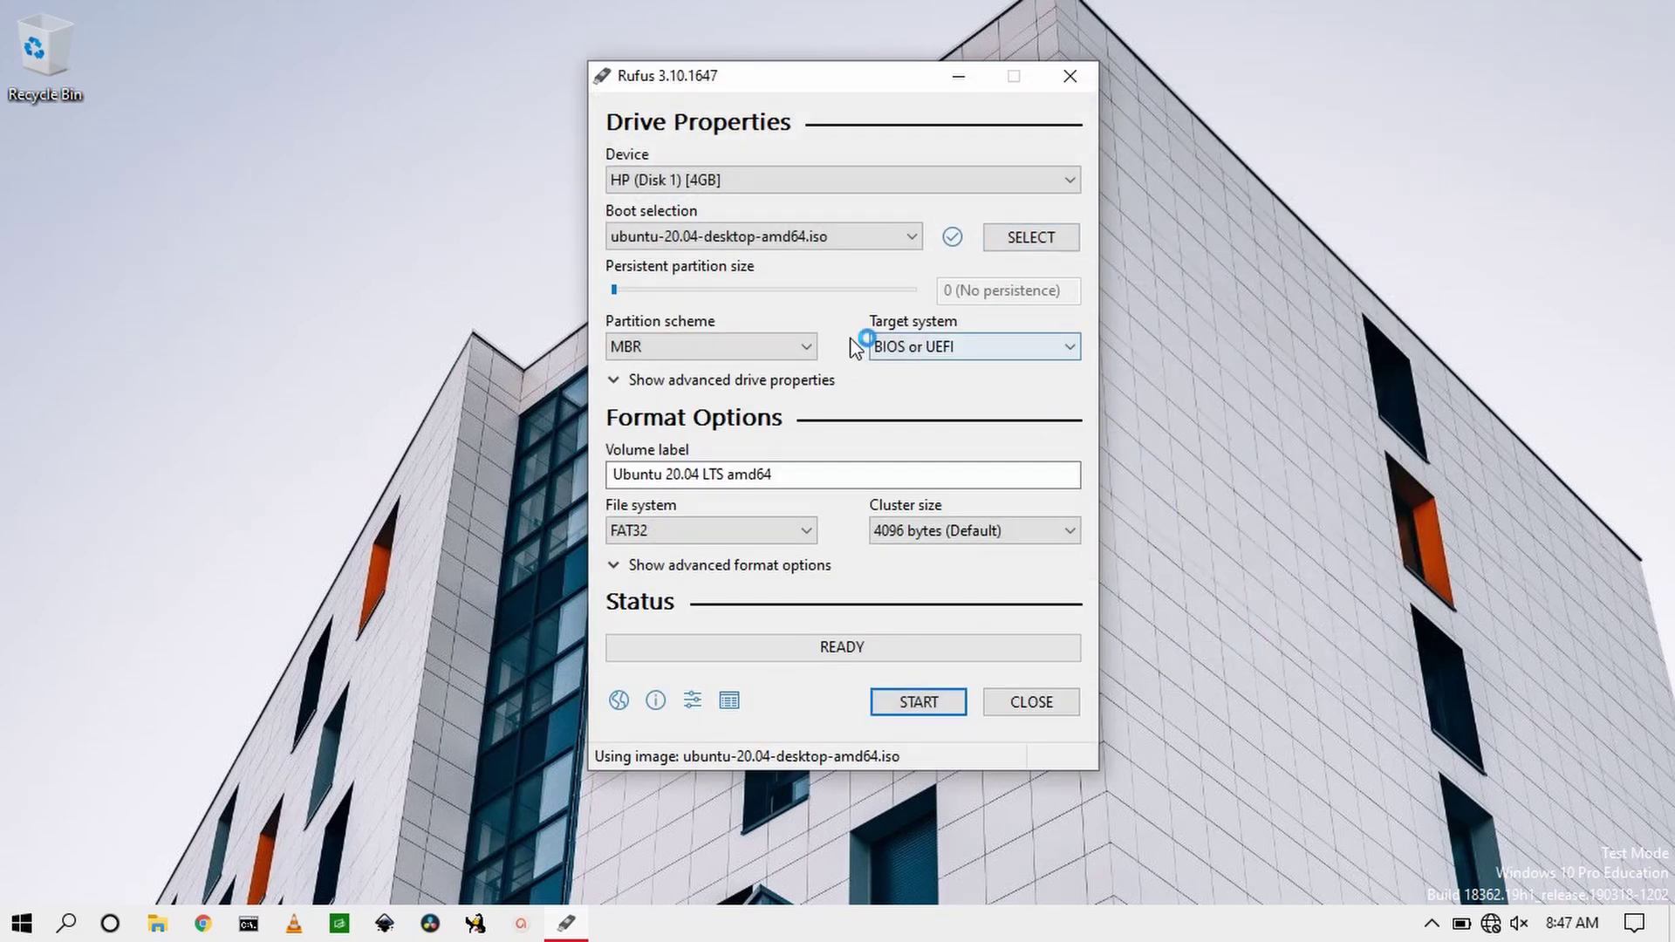
{"action": "left_click", "coordinate": [999, 349]}
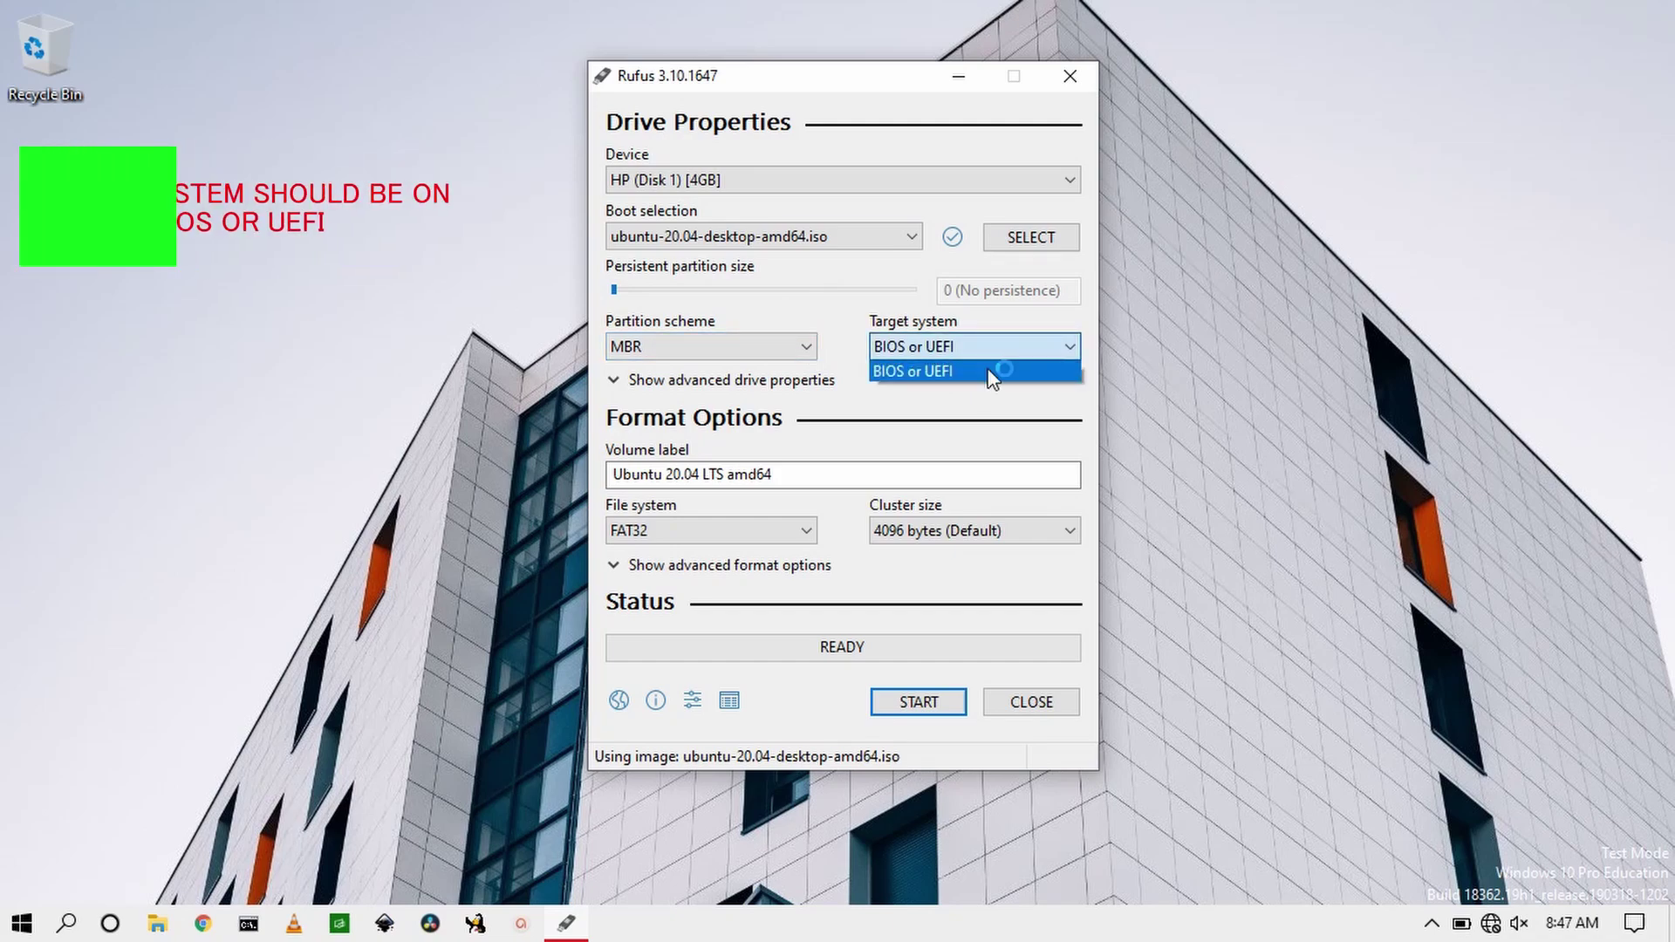
{"action": "left_click", "coordinate": [993, 373]}
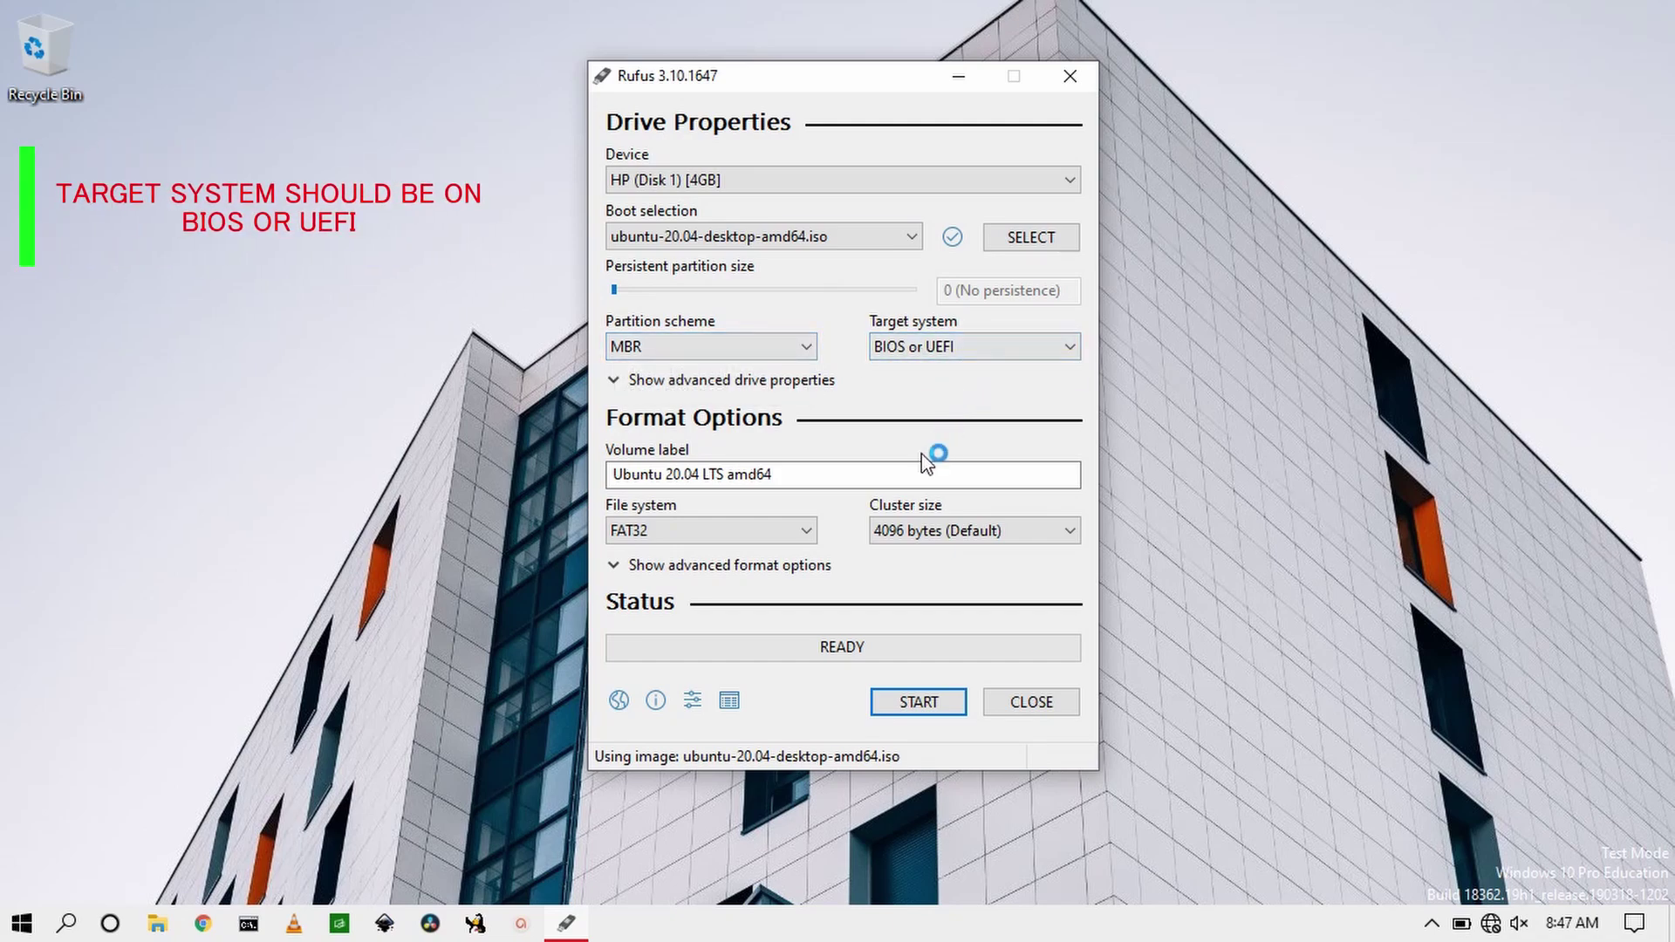
Step: Write the Ubuntu image to the USB in DD Image mode, accept the data wipe, then close Rufus
{"action": "left_click", "coordinate": [918, 702]}
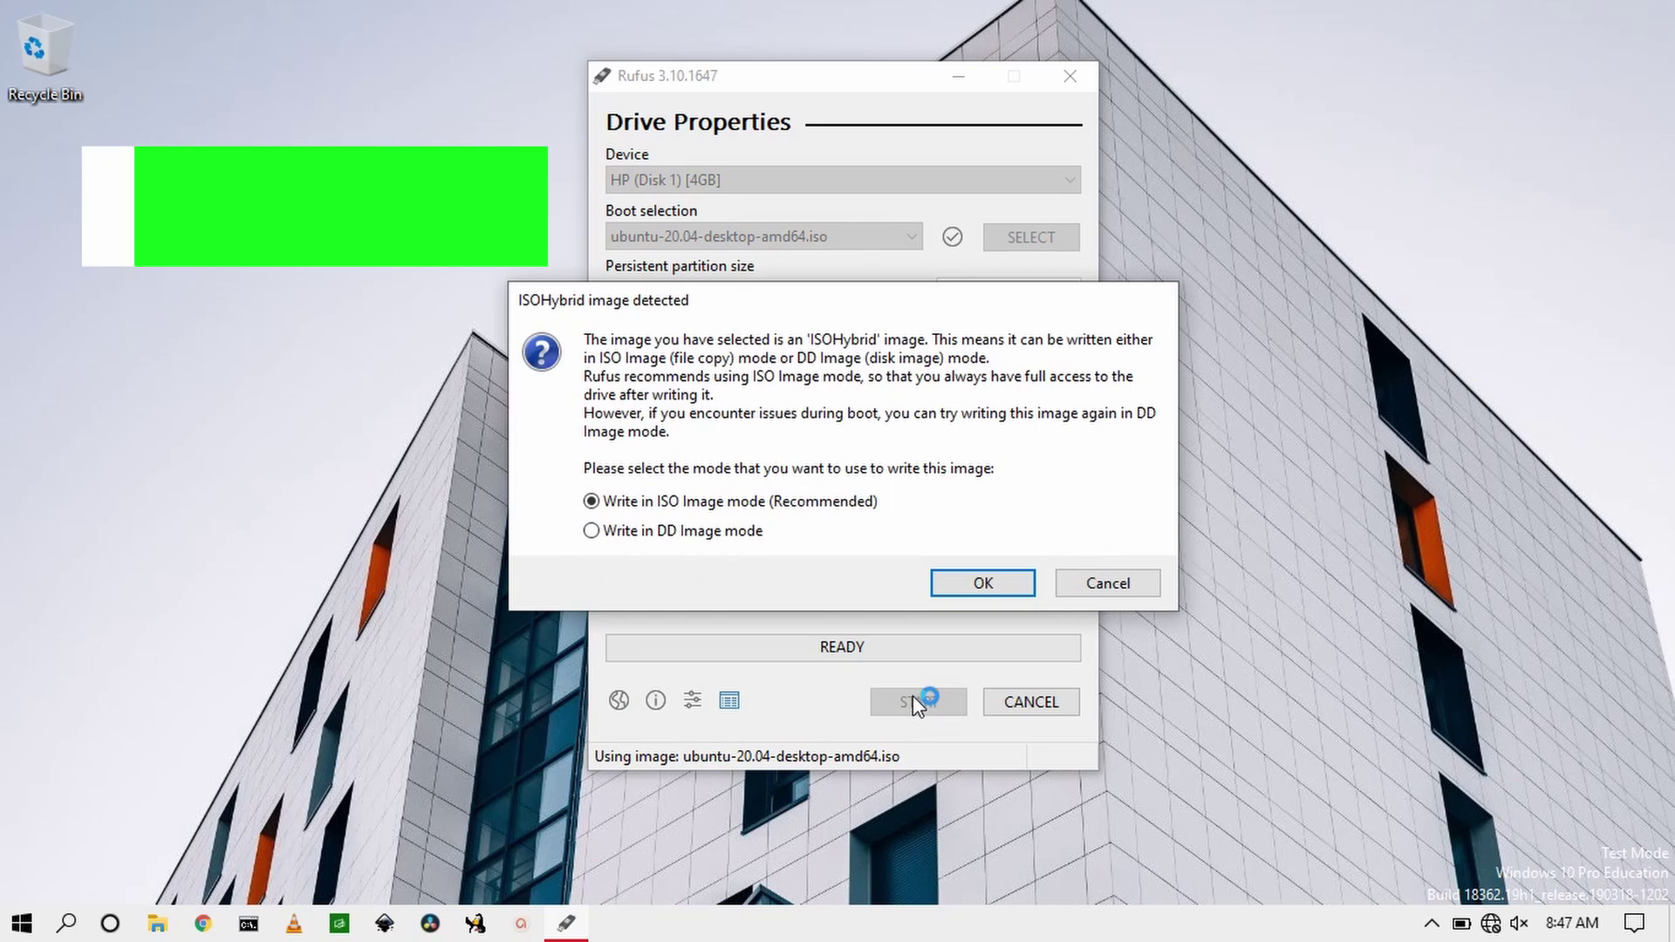
{"action": "left_click", "coordinate": [593, 532]}
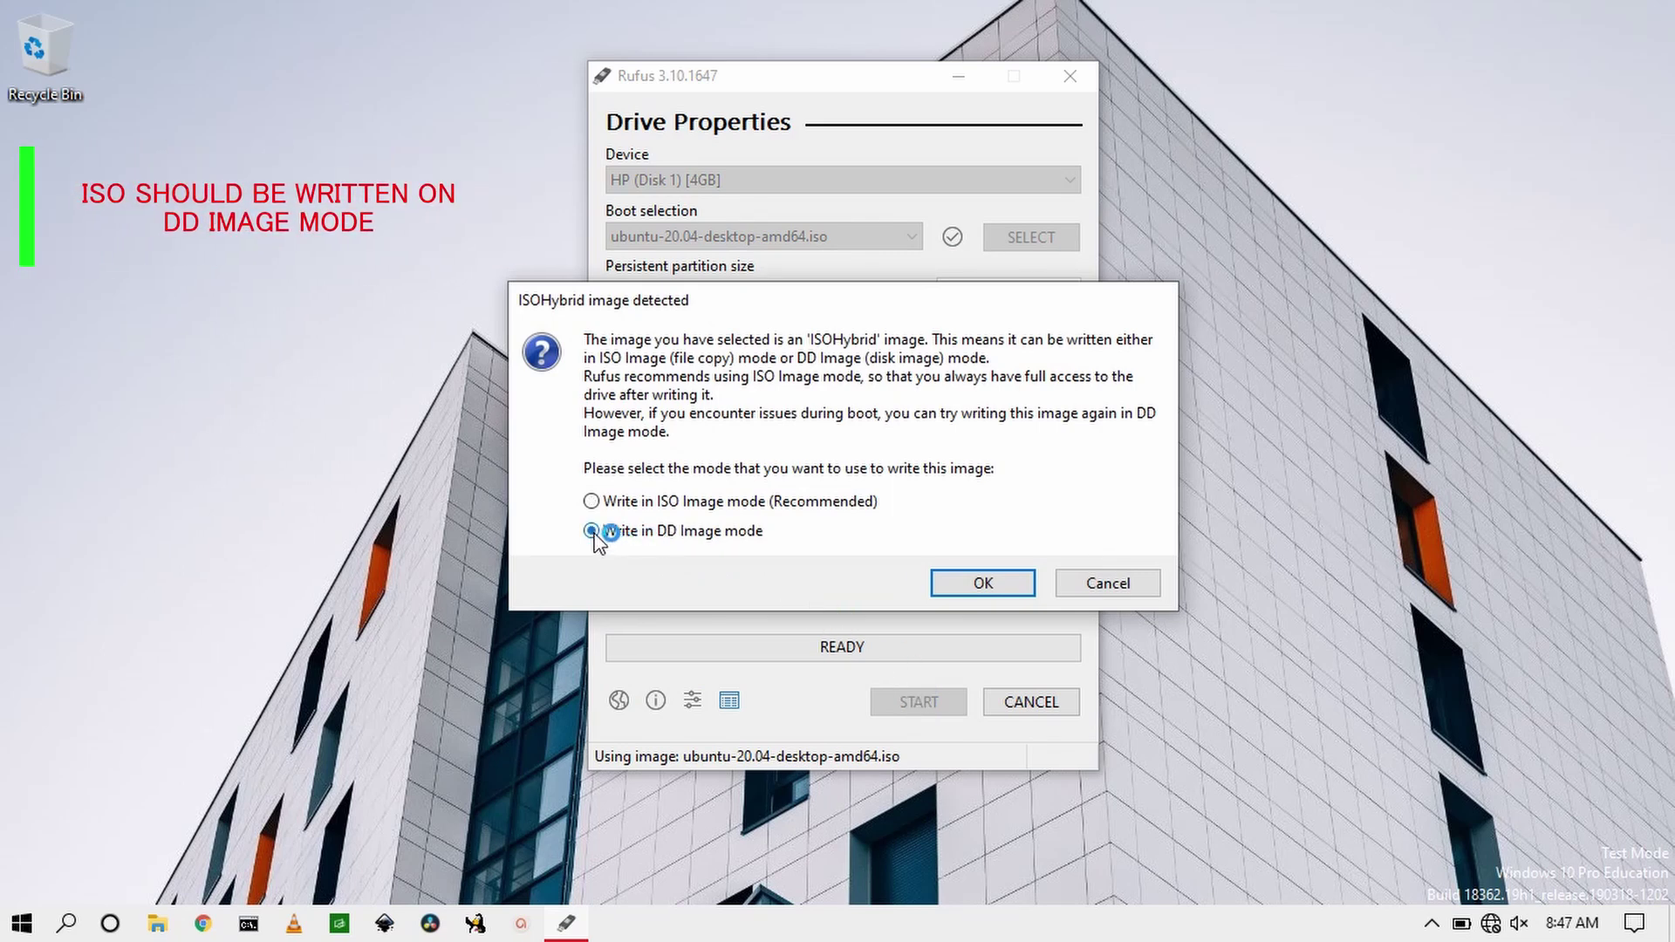
{"action": "left_click", "coordinate": [969, 581]}
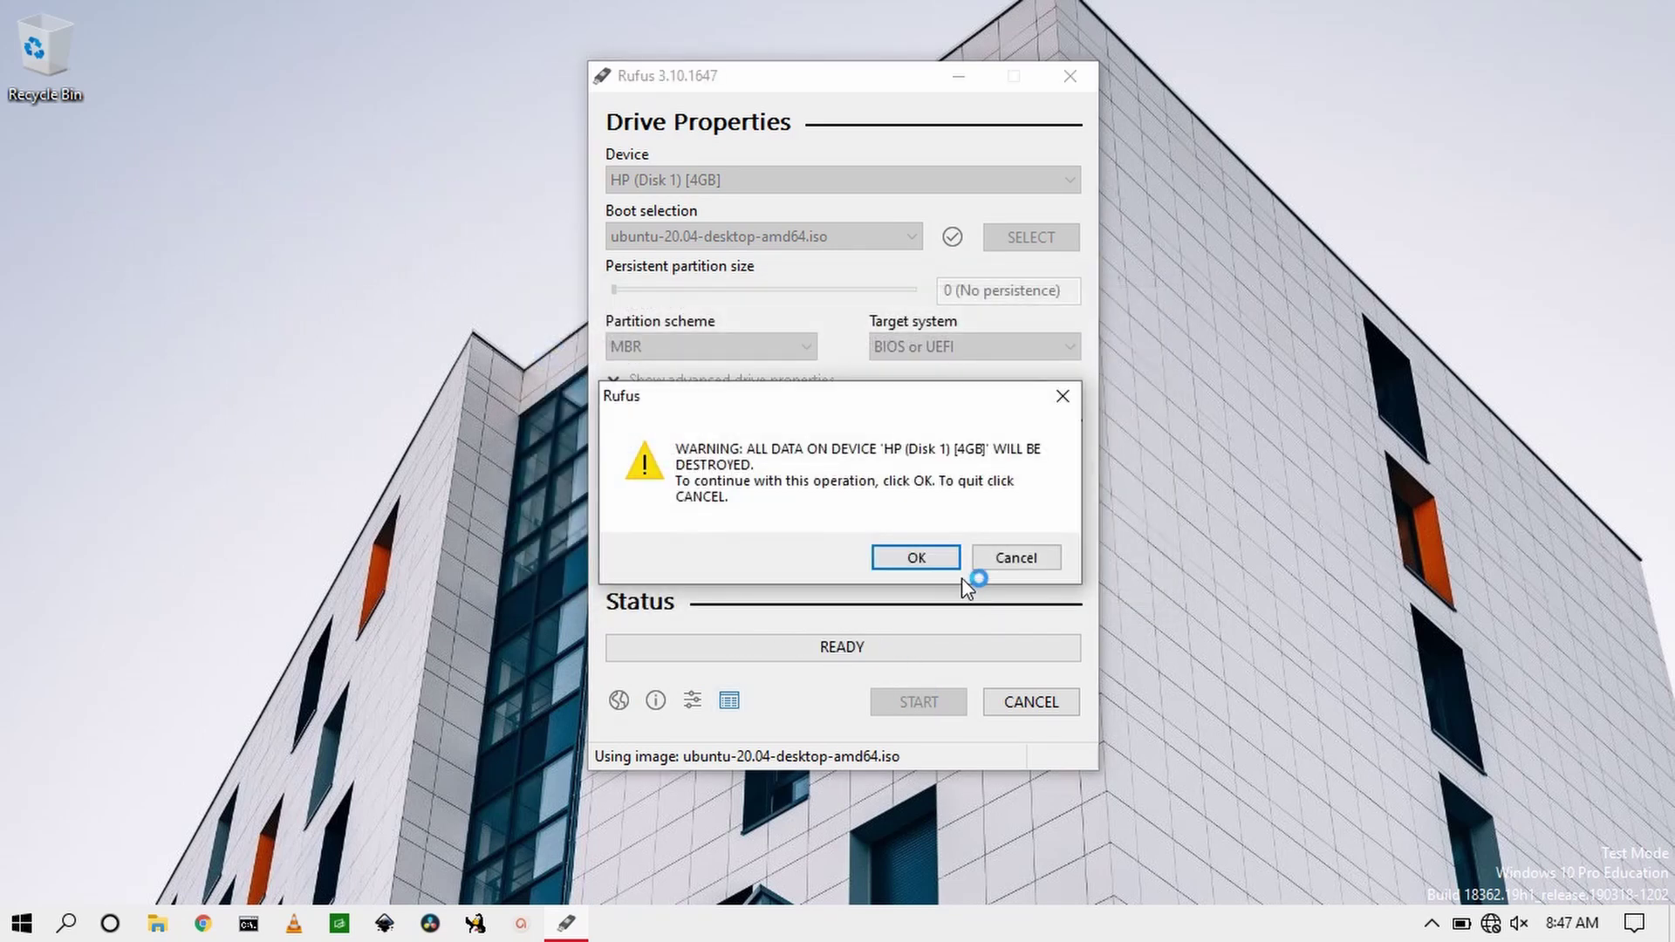
{"action": "left_click", "coordinate": [916, 558]}
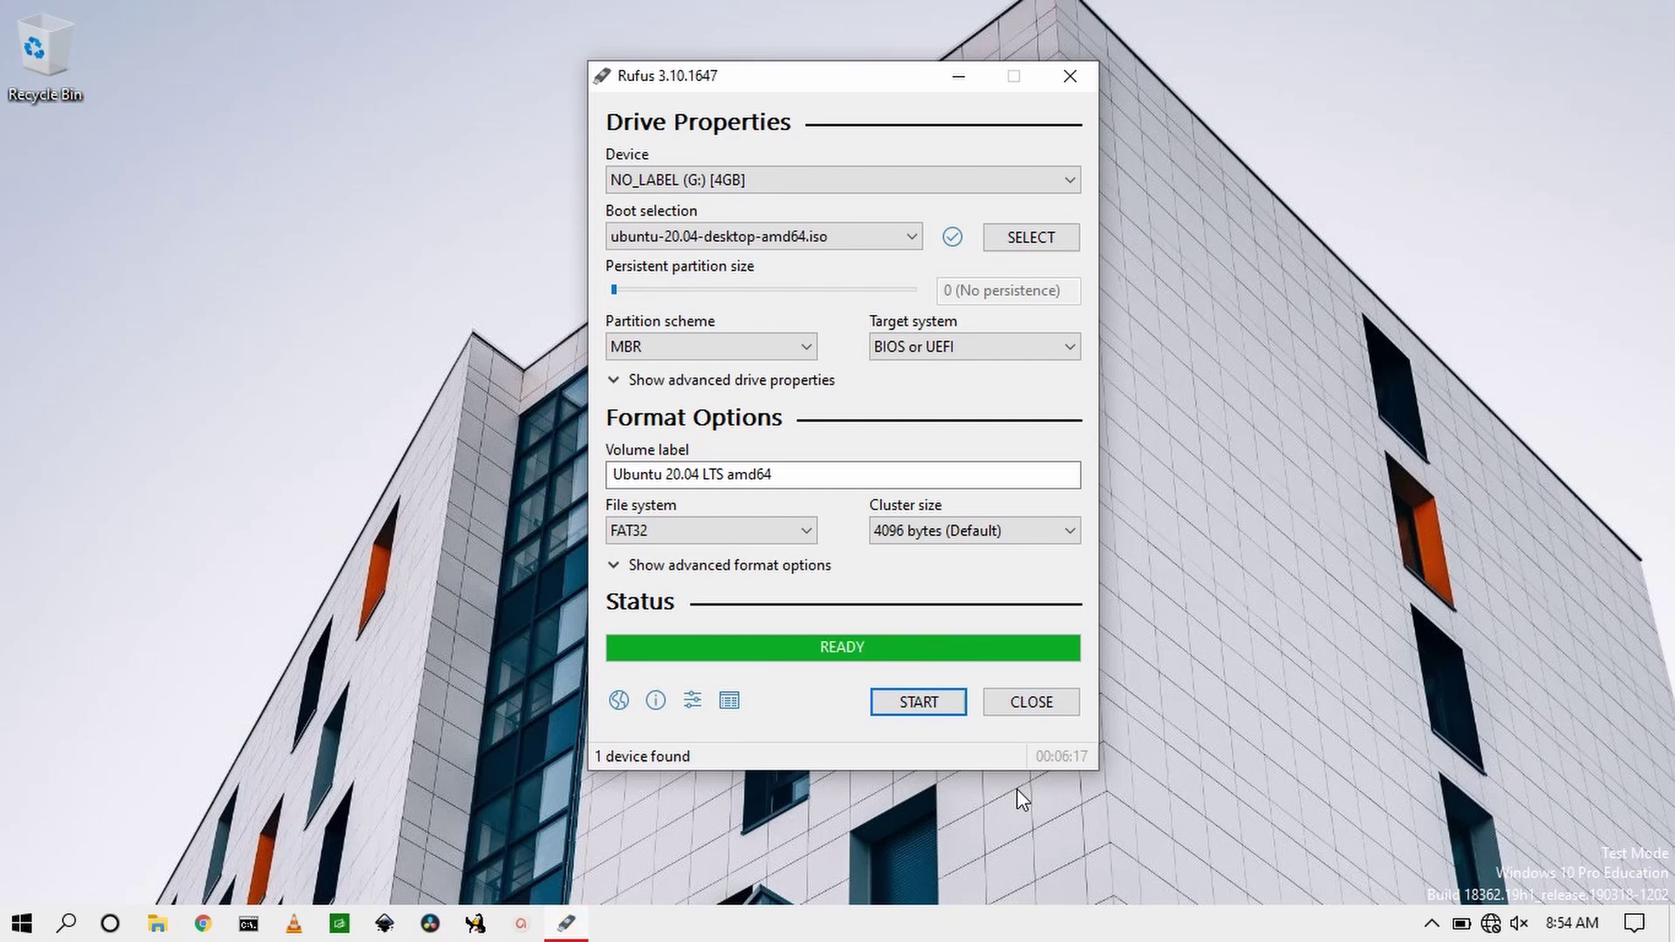
{"action": "left_click", "coordinate": [1073, 85]}
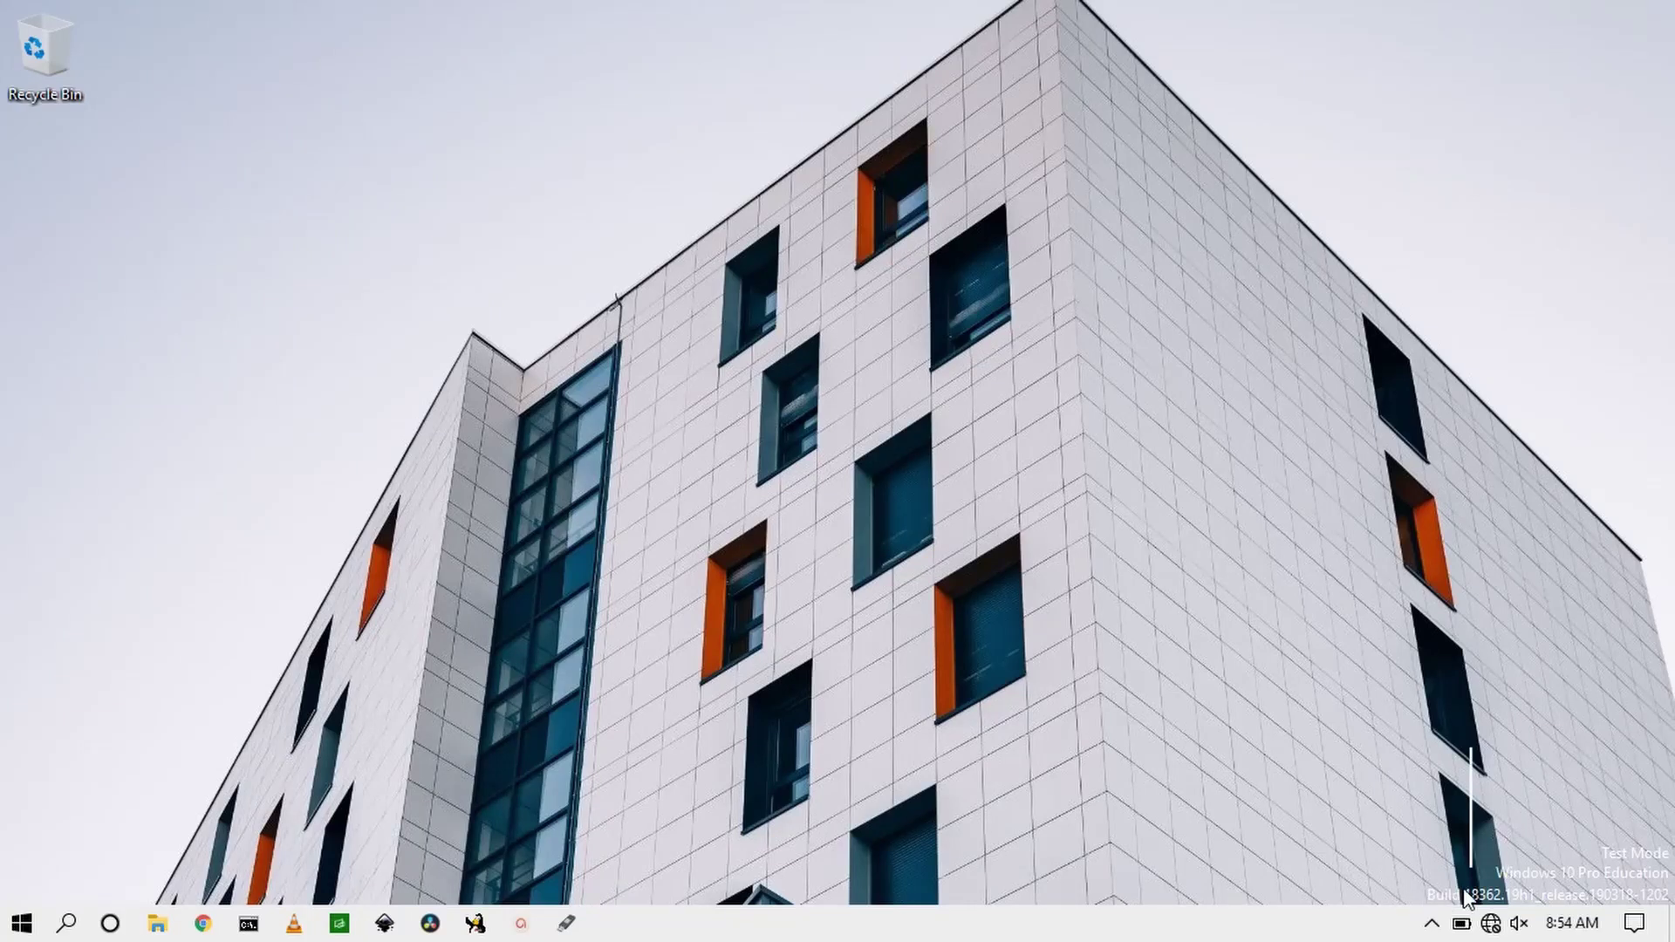
Step: Uncheck 'Turn on fast startup' in Power Options shutdown settings and save the change
{"action": "right_click", "coordinate": [1461, 924]}
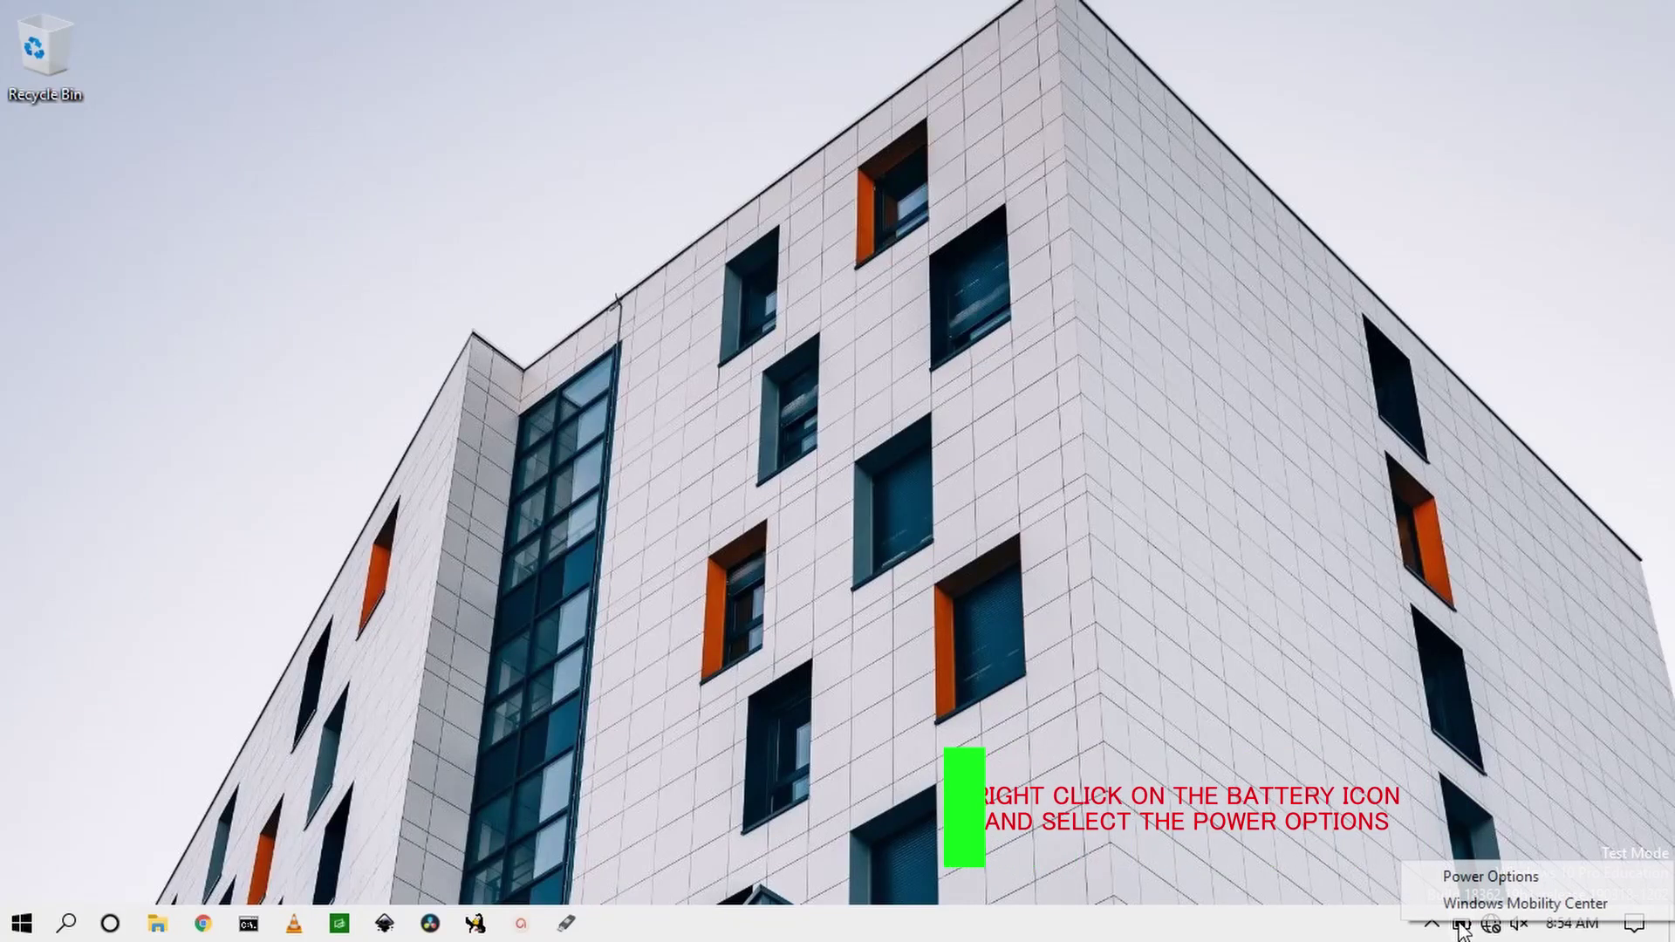
{"action": "left_click", "coordinate": [1472, 880]}
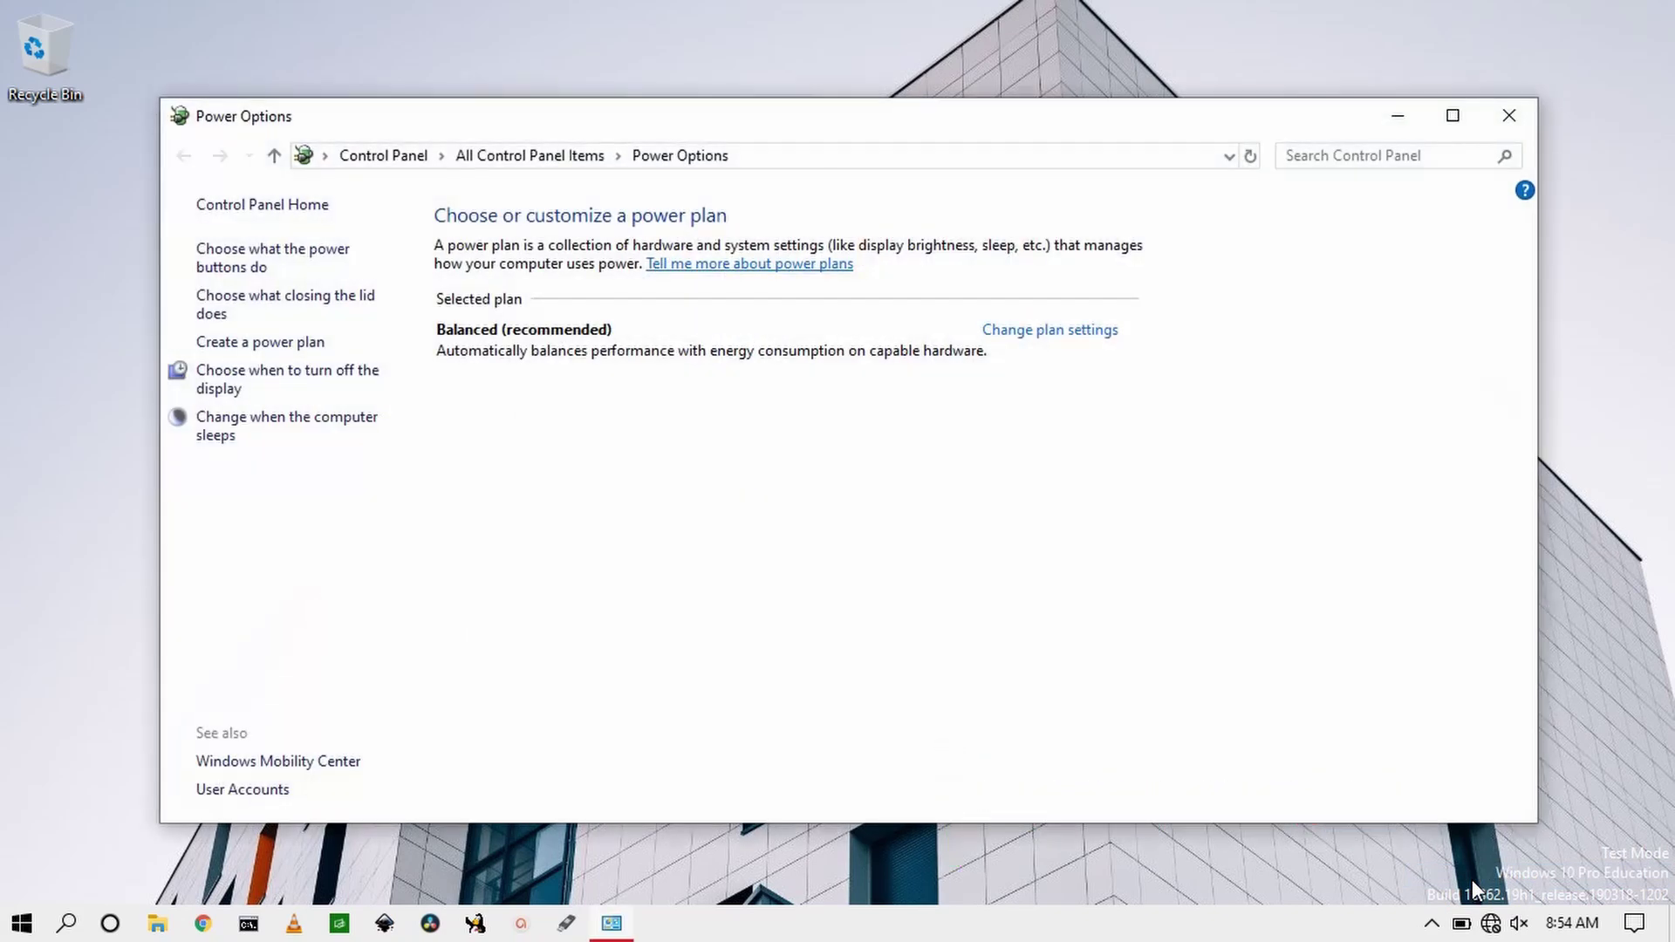
{"action": "left_click", "coordinate": [339, 310]}
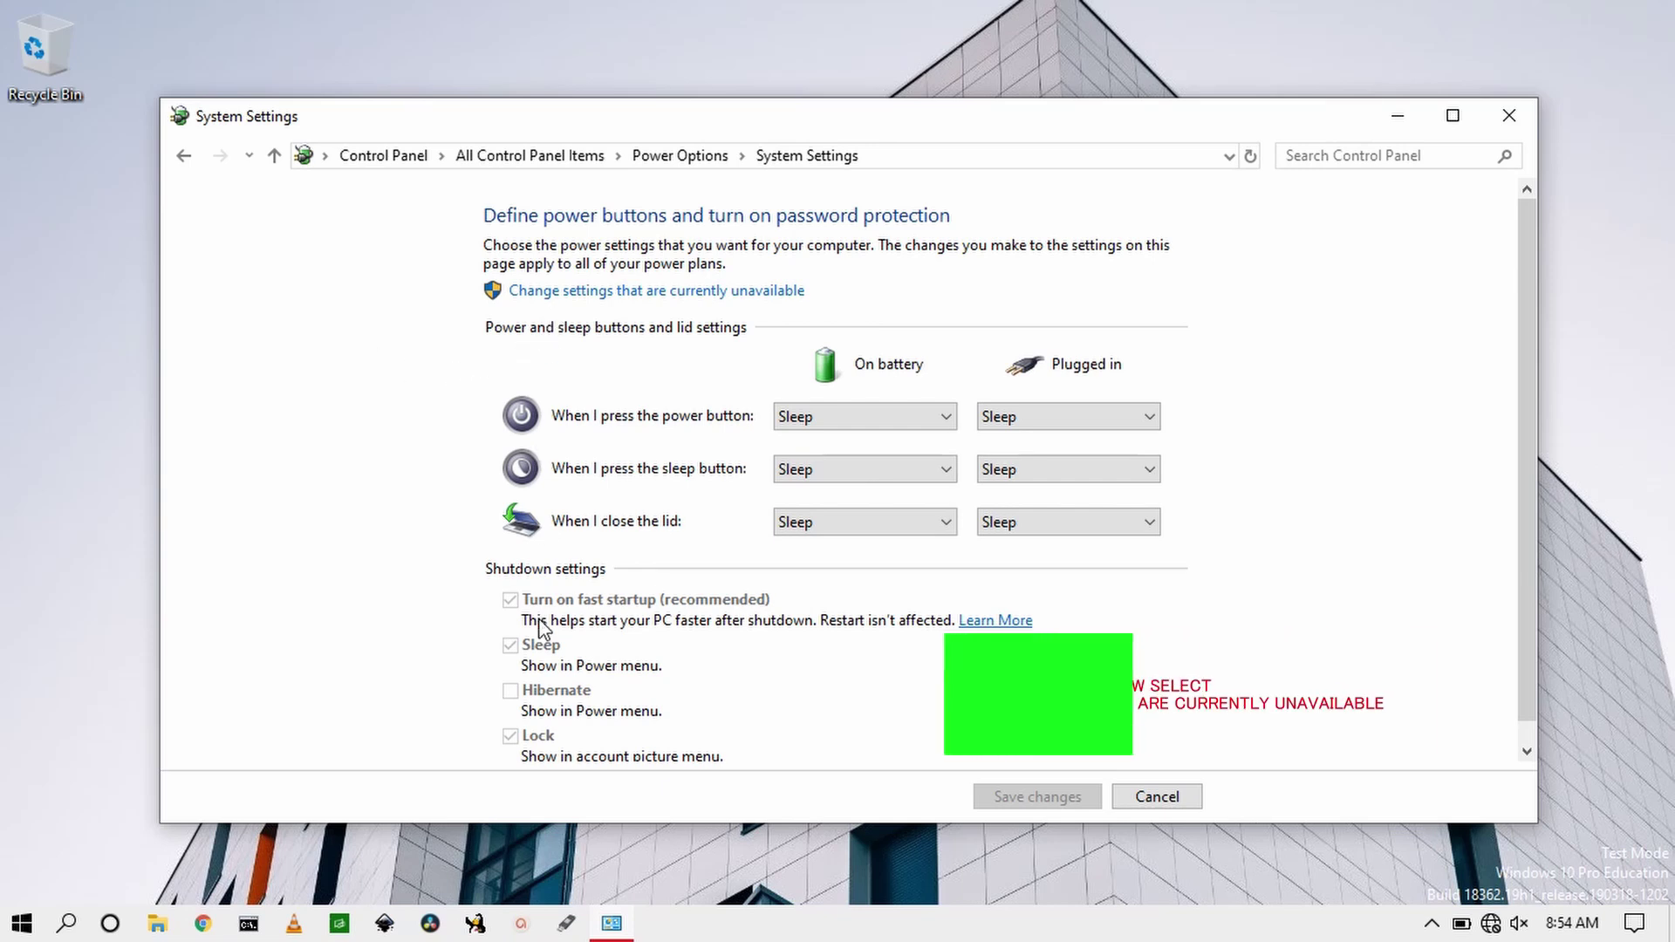
{"action": "left_click", "coordinate": [604, 292]}
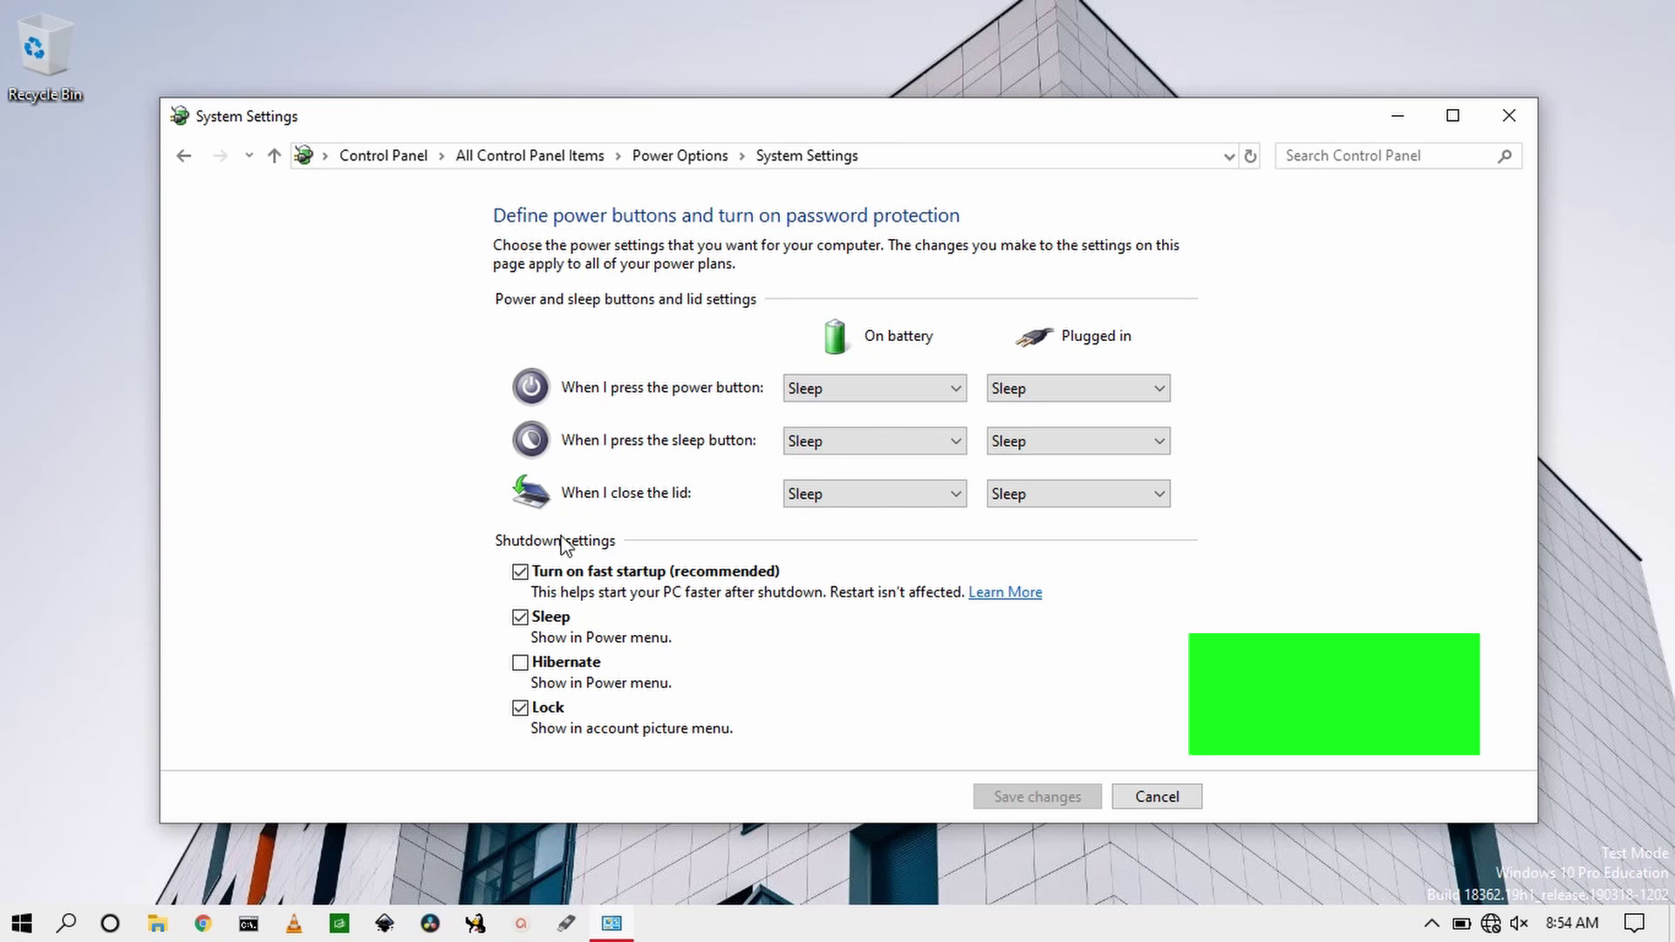
{"action": "left_click", "coordinate": [520, 572]}
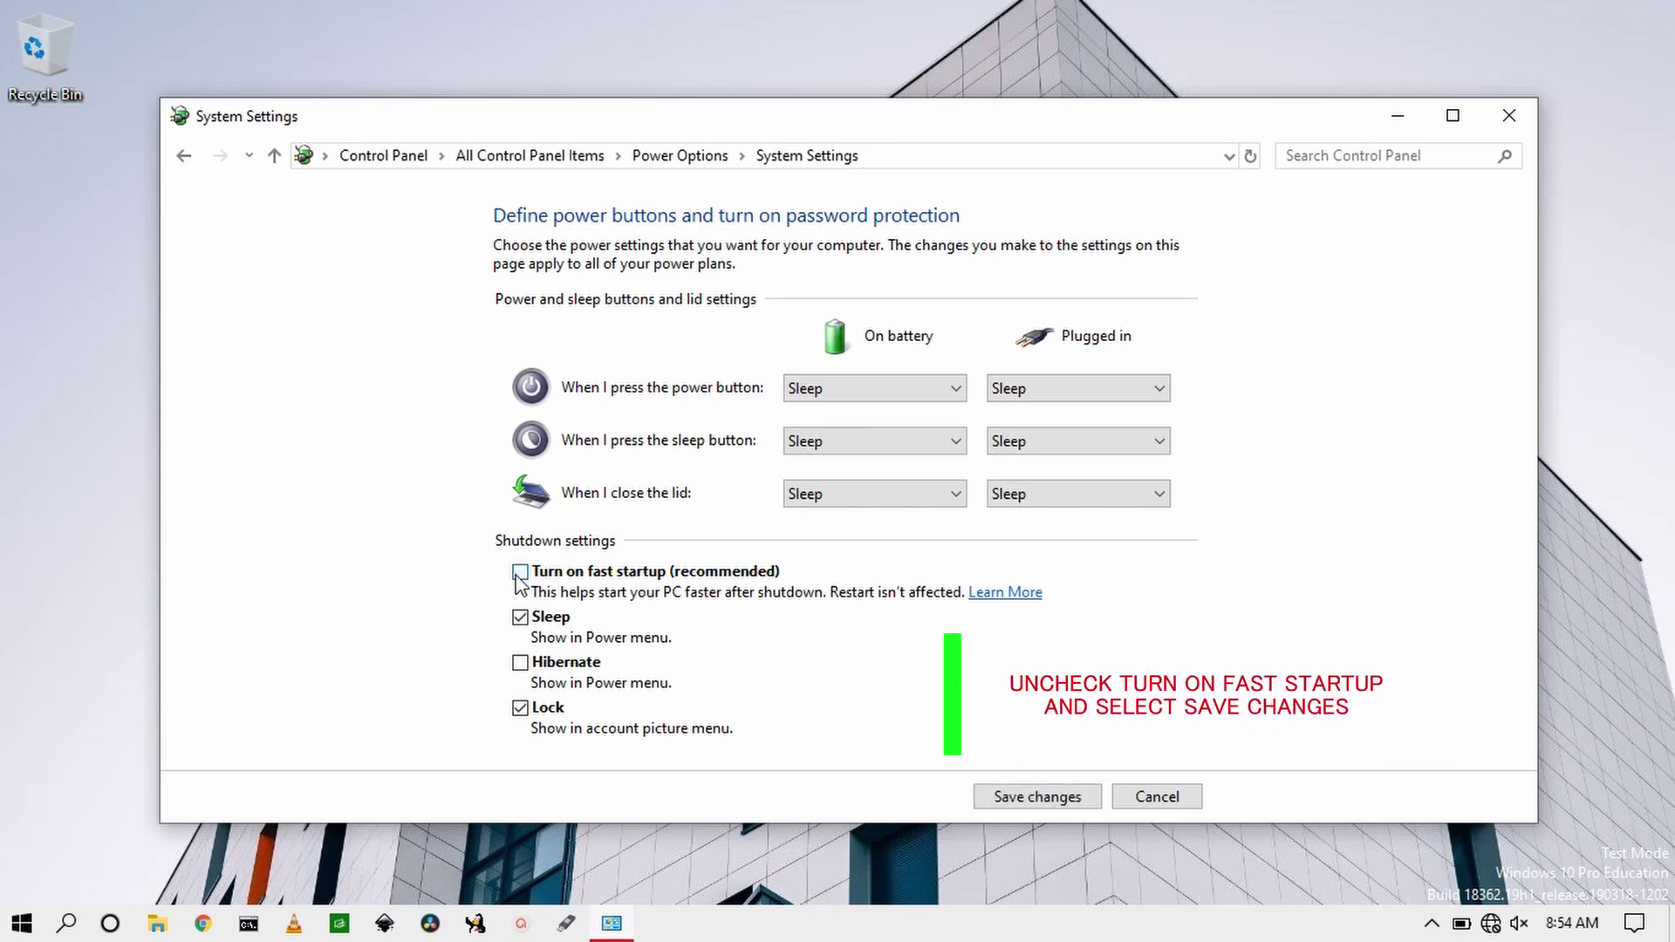
{"action": "left_click", "coordinate": [1025, 799]}
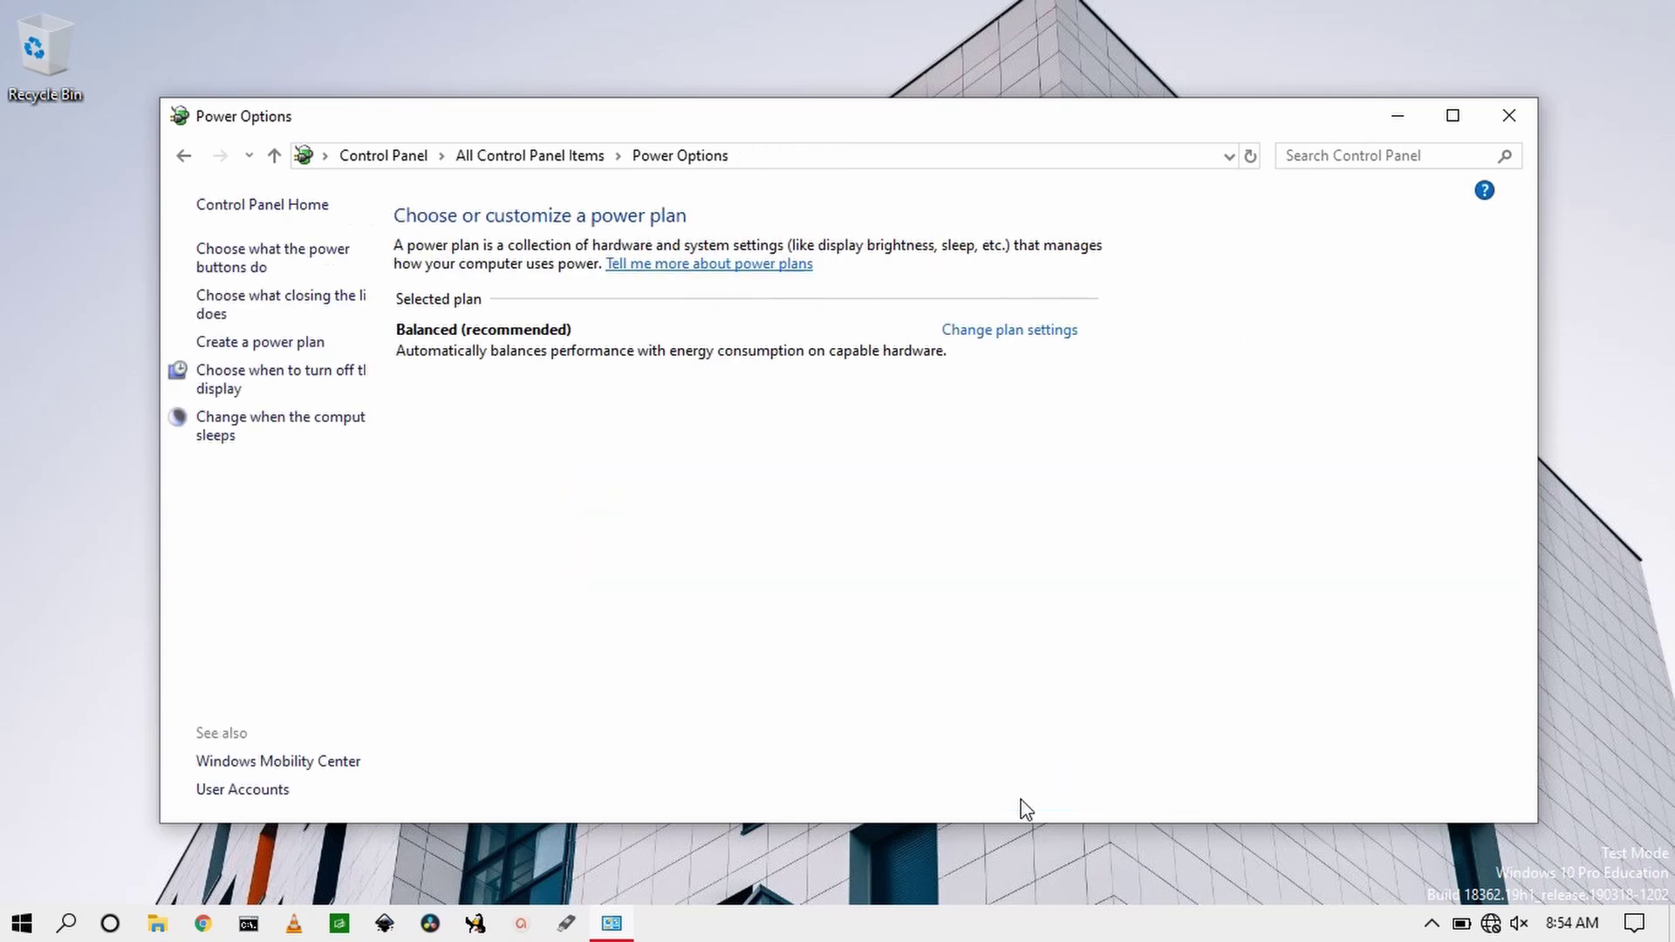
{"action": "left_click", "coordinate": [1508, 115]}
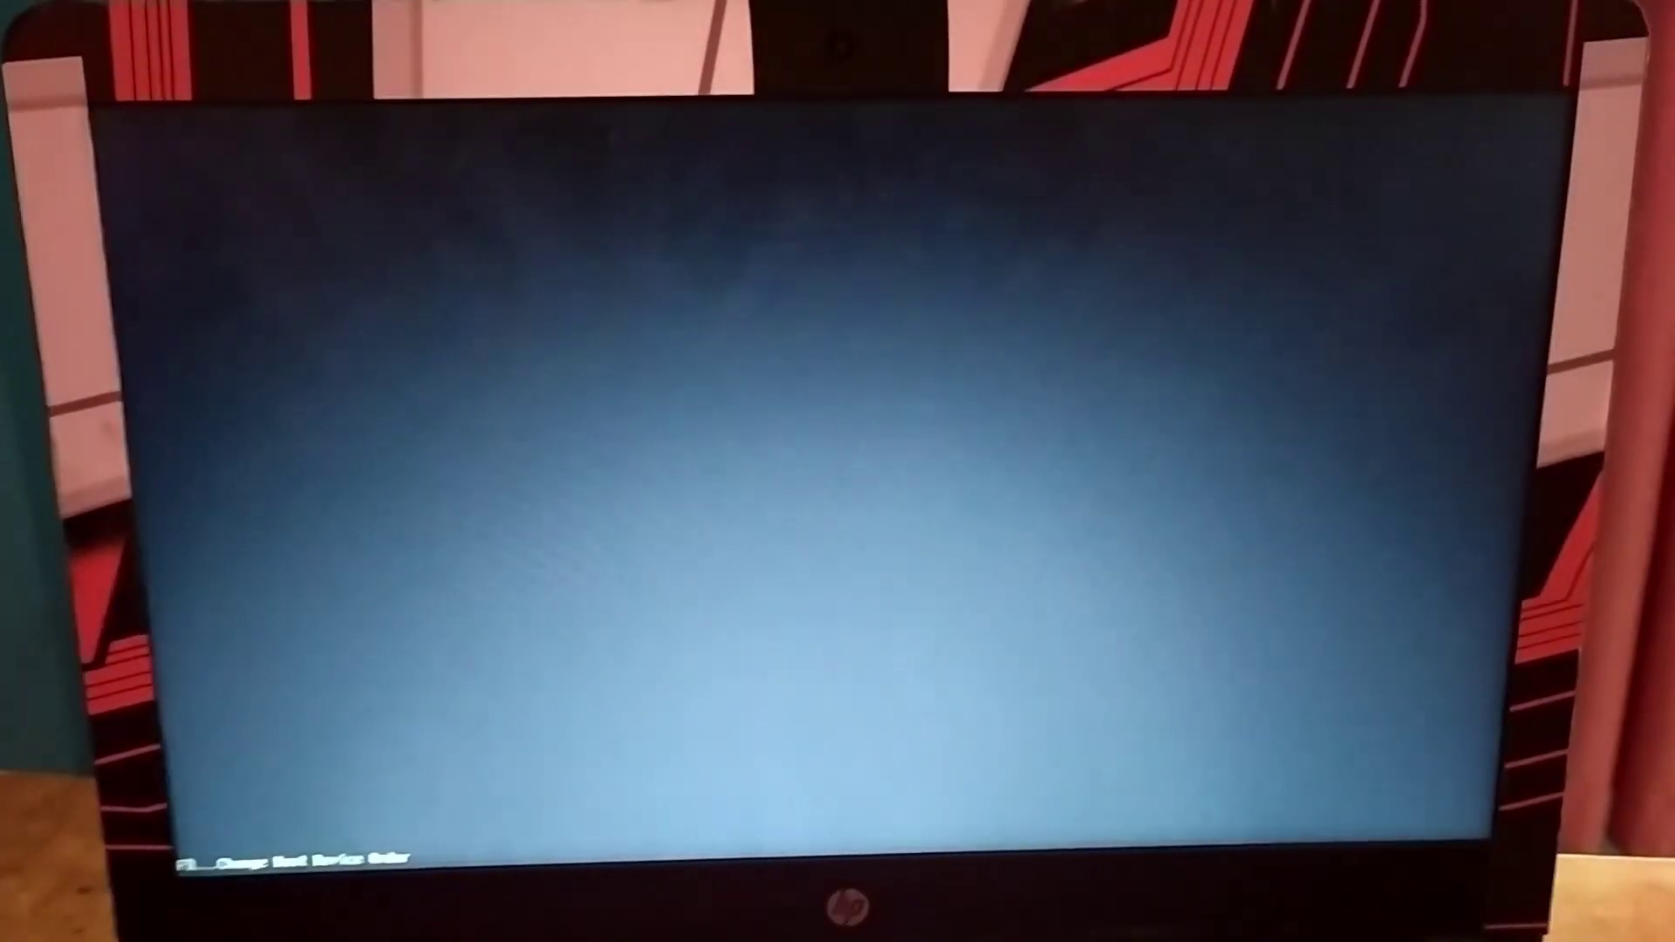
Step: Boot from USB Hard Drive (UEFI) via F9, start the default Ubuntu entry, and choose Try Ubuntu
{"action": "key", "text": "F9"}
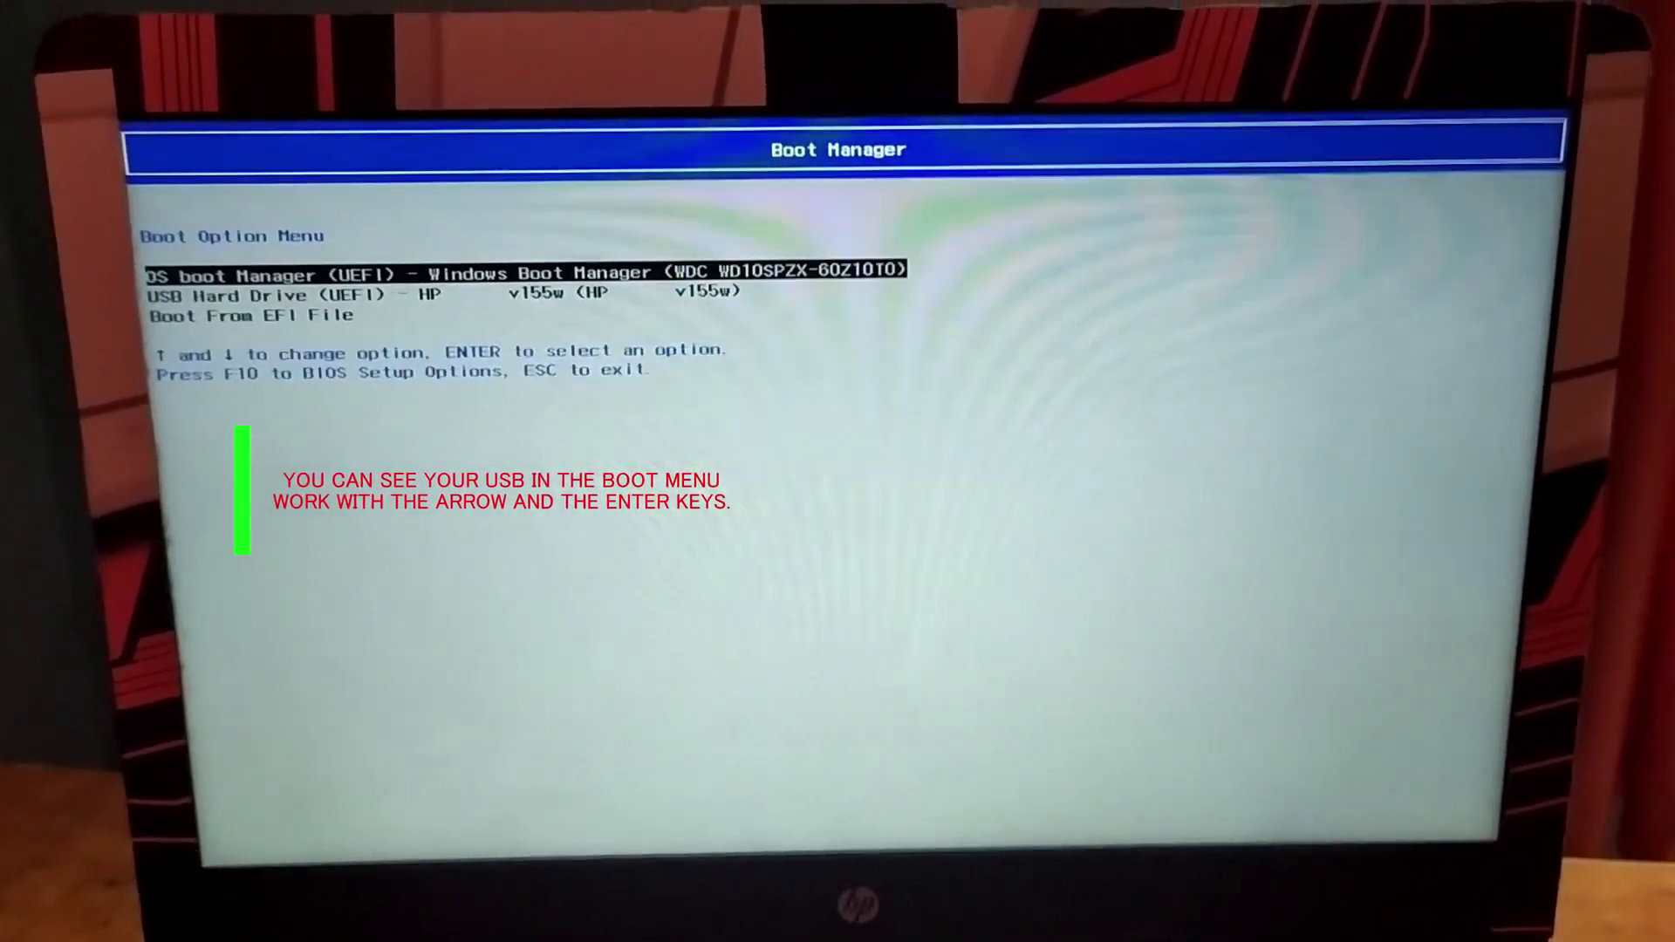
{"action": "key", "text": "Down"}
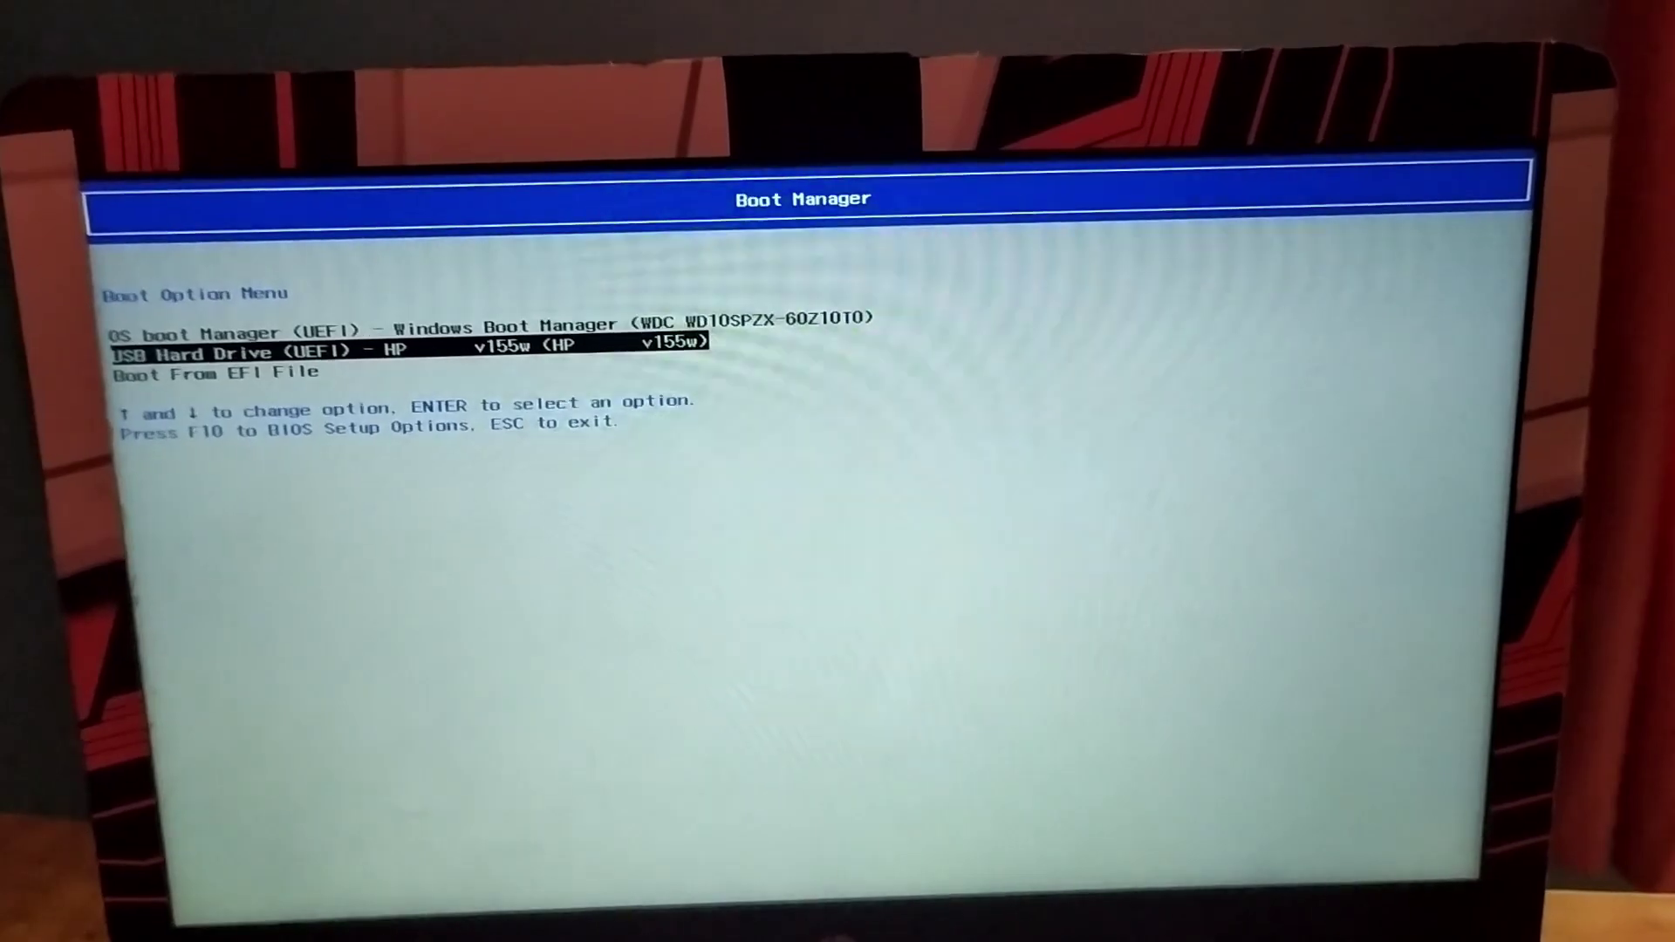
{"action": "key", "text": "Return"}
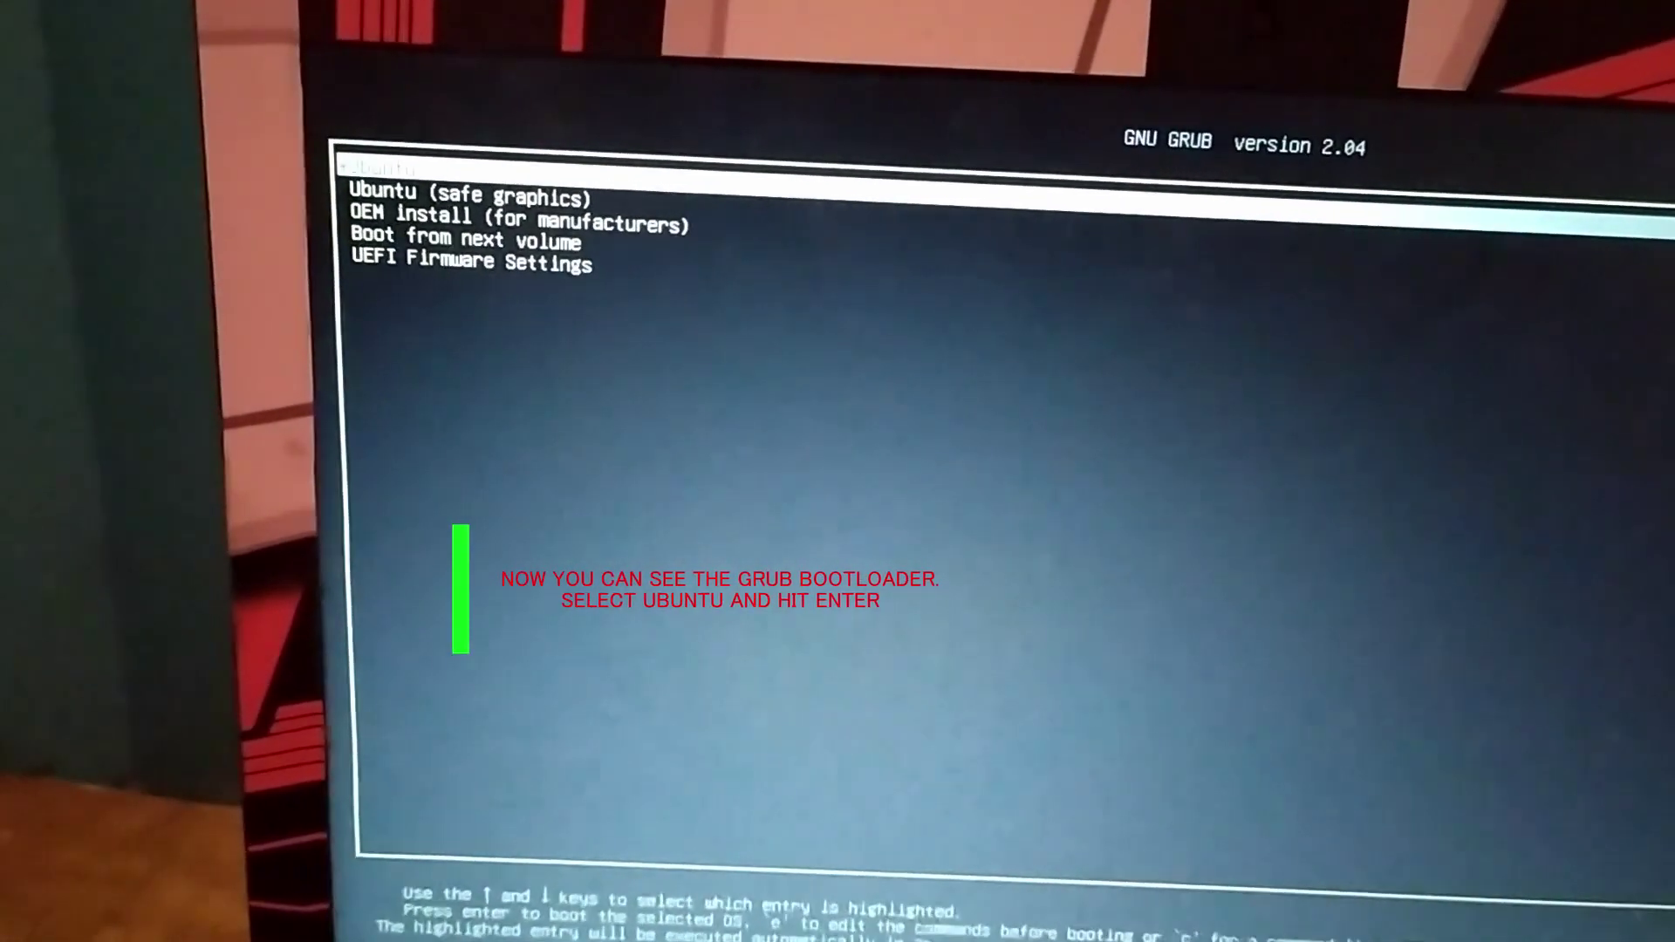
{"action": "key", "text": "Return"}
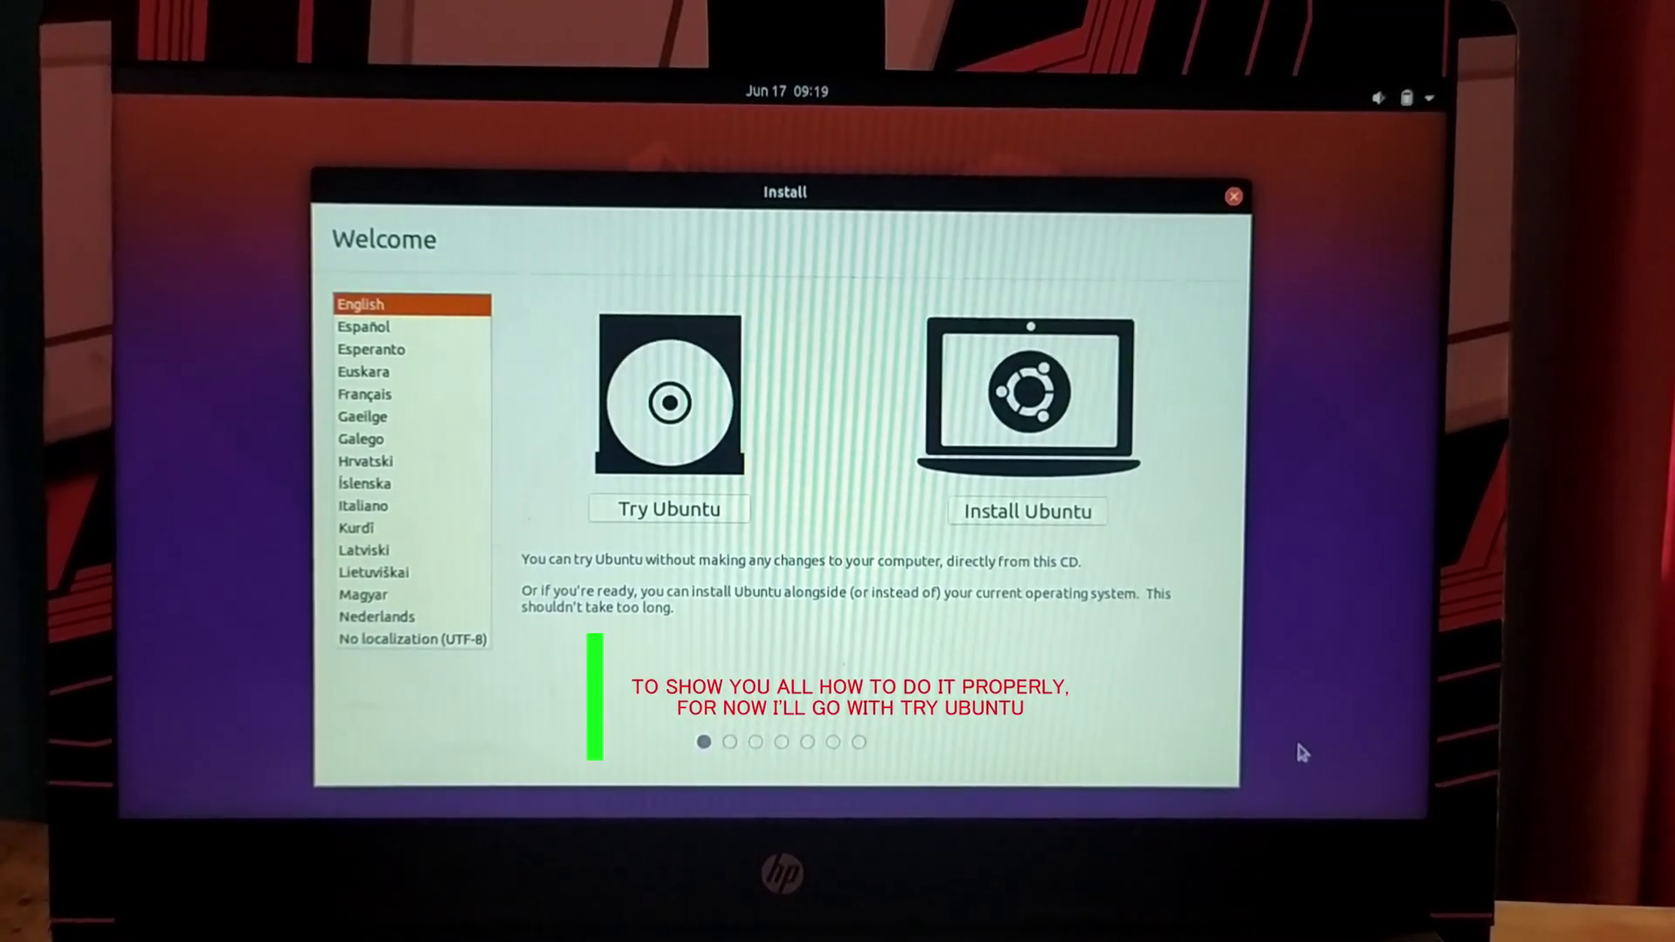
{"action": "left_click", "coordinate": [709, 519]}
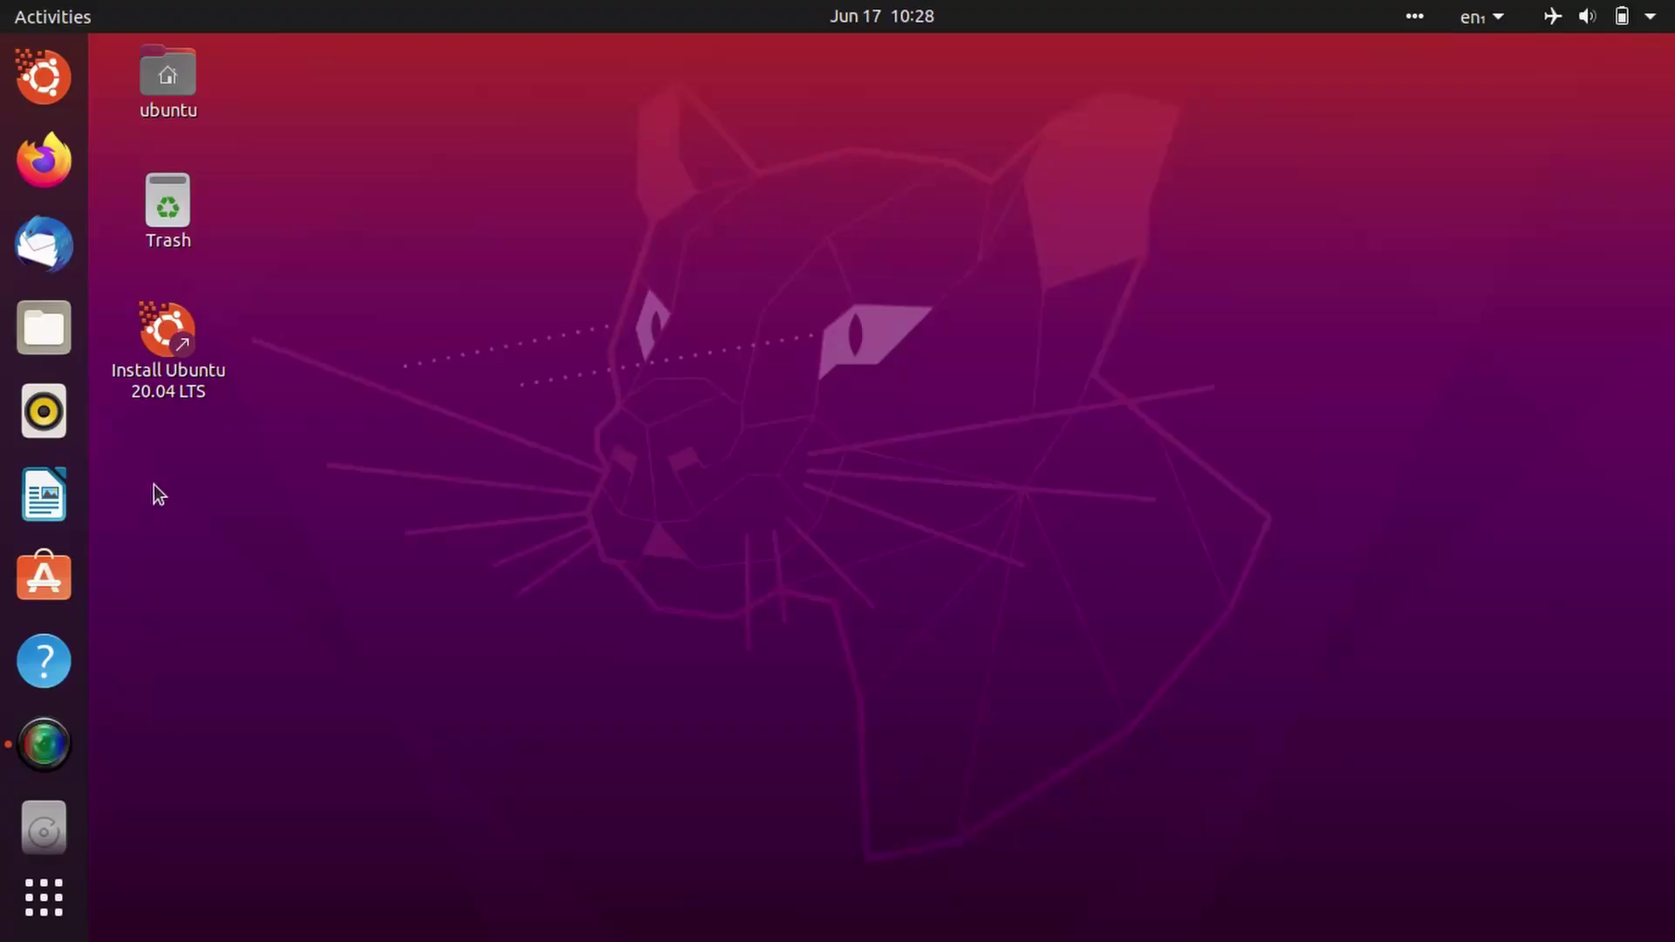
Step: Launch the installer with English, English (US) keyboard, no Wi‑Fi, and third-party software included
{"action": "left_click", "coordinate": [168, 377]}
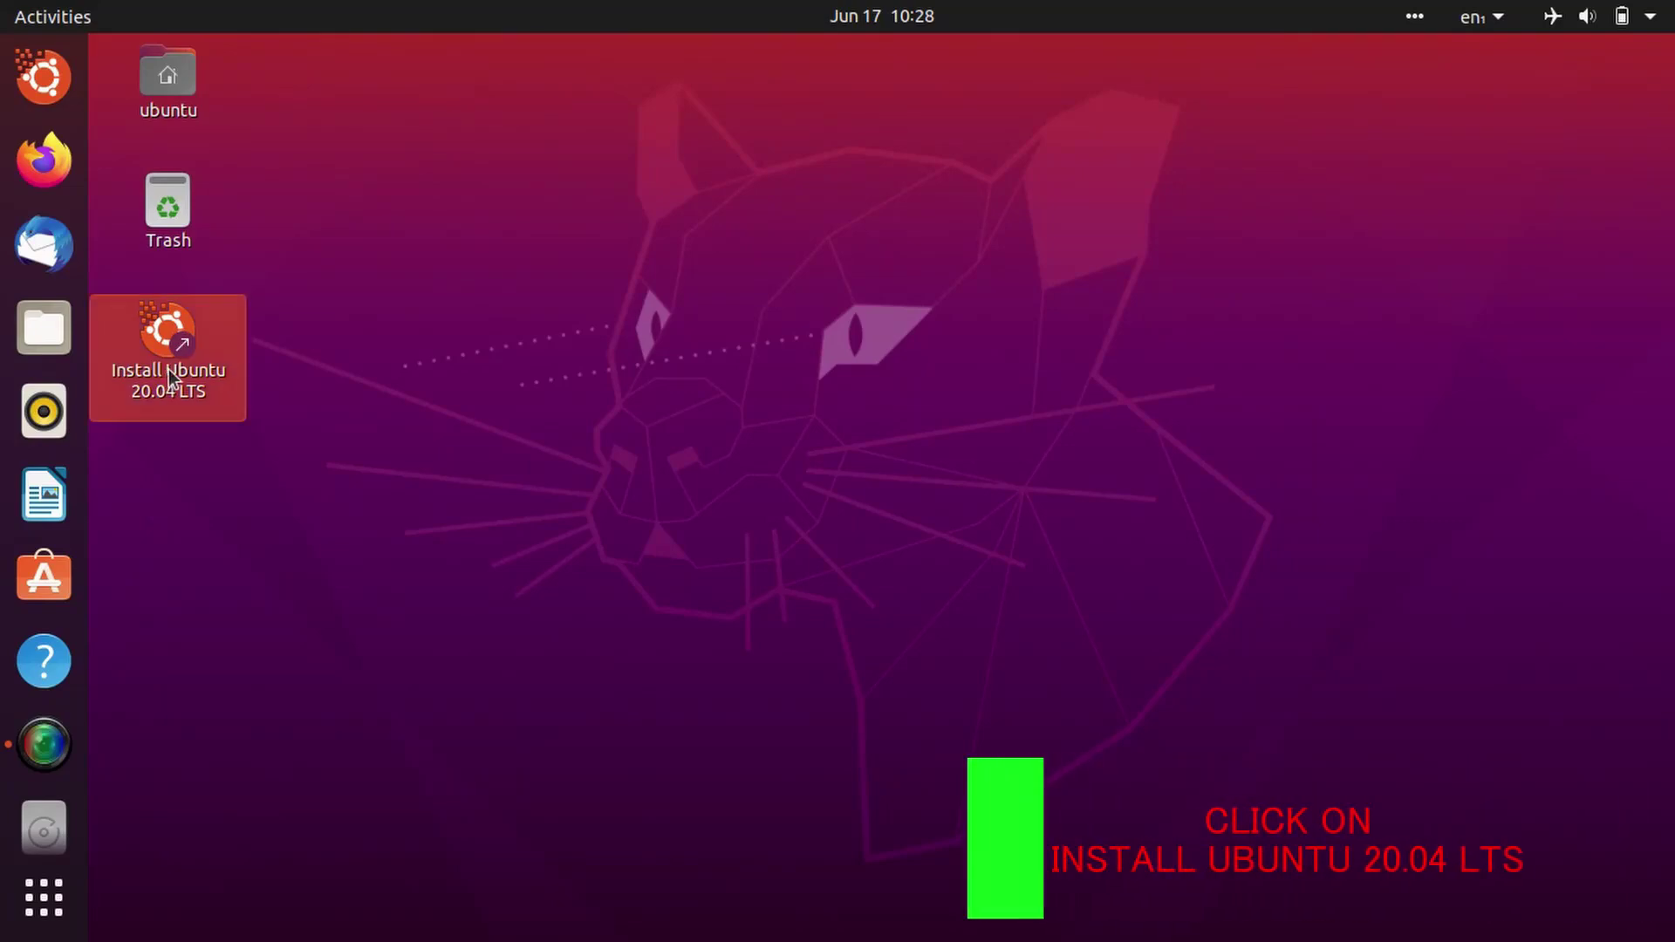
{"action": "double_click", "coordinate": [164, 401]}
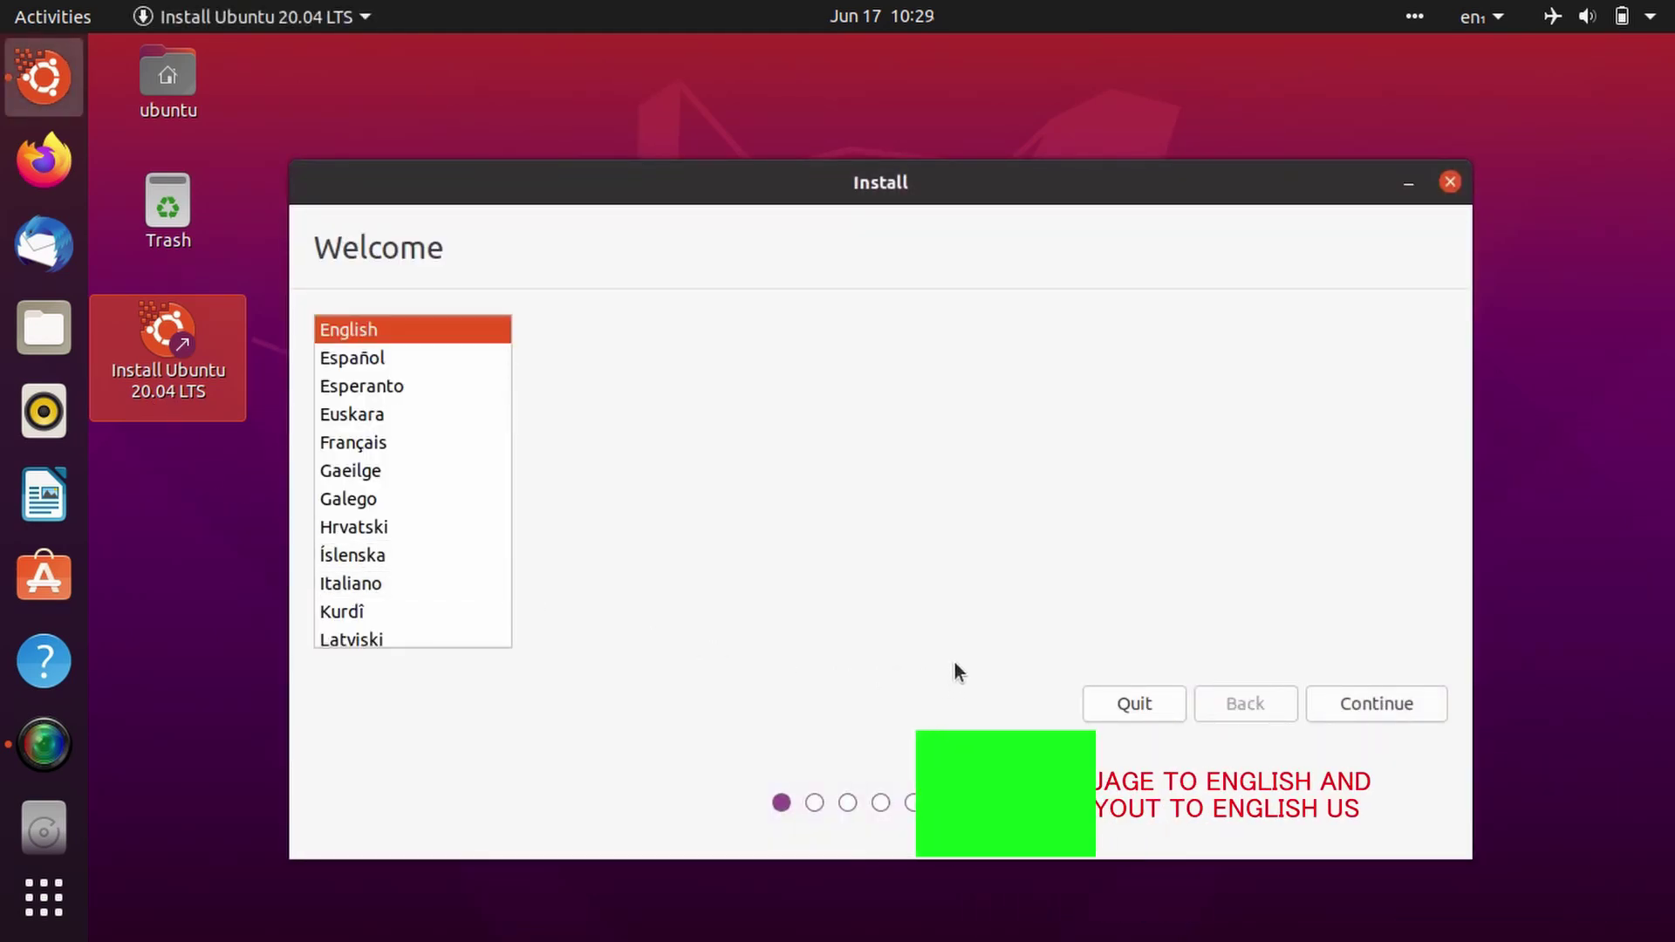
{"action": "left_click", "coordinate": [1385, 706]}
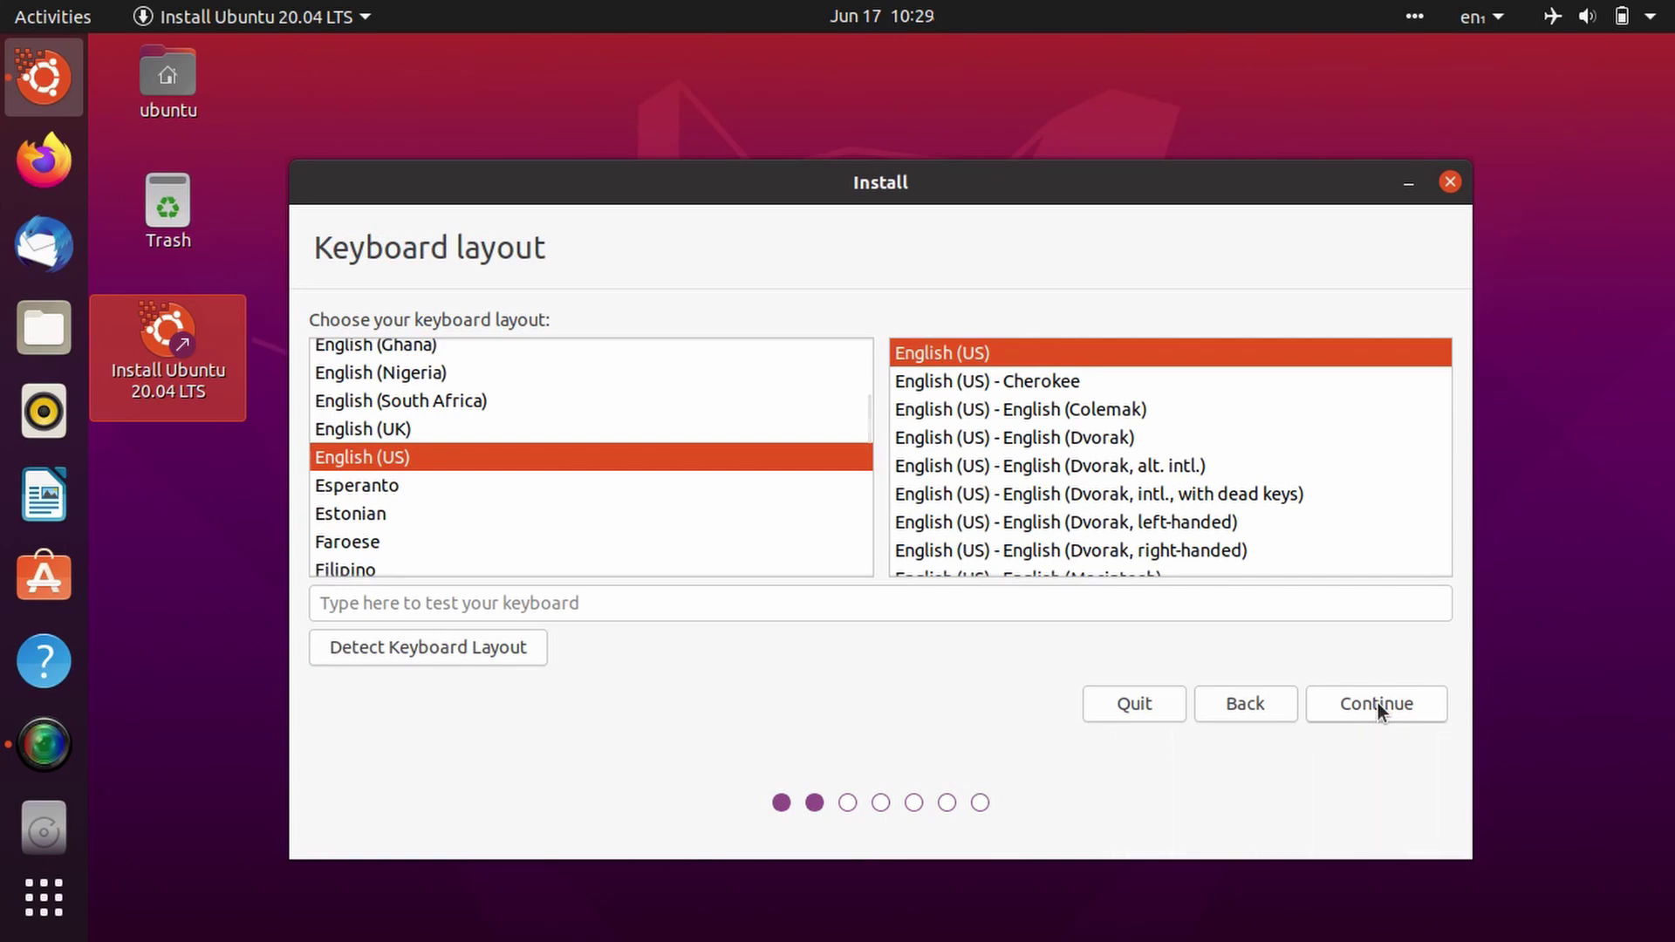
{"action": "left_click", "coordinate": [1378, 703]}
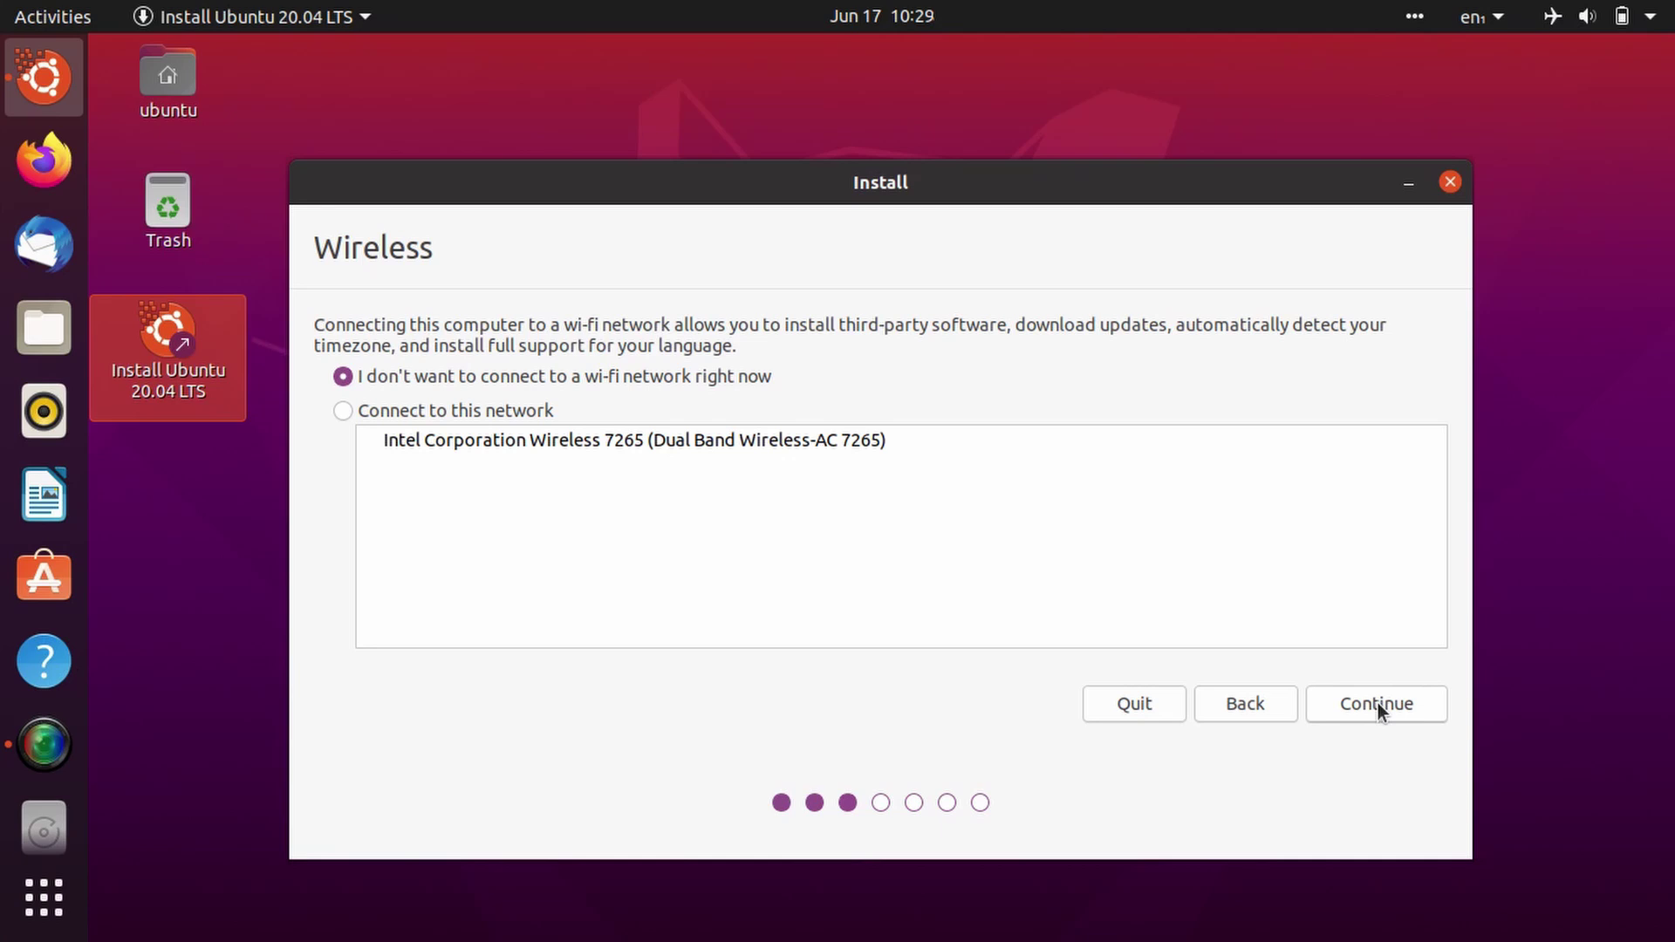
{"action": "left_click", "coordinate": [1378, 703]}
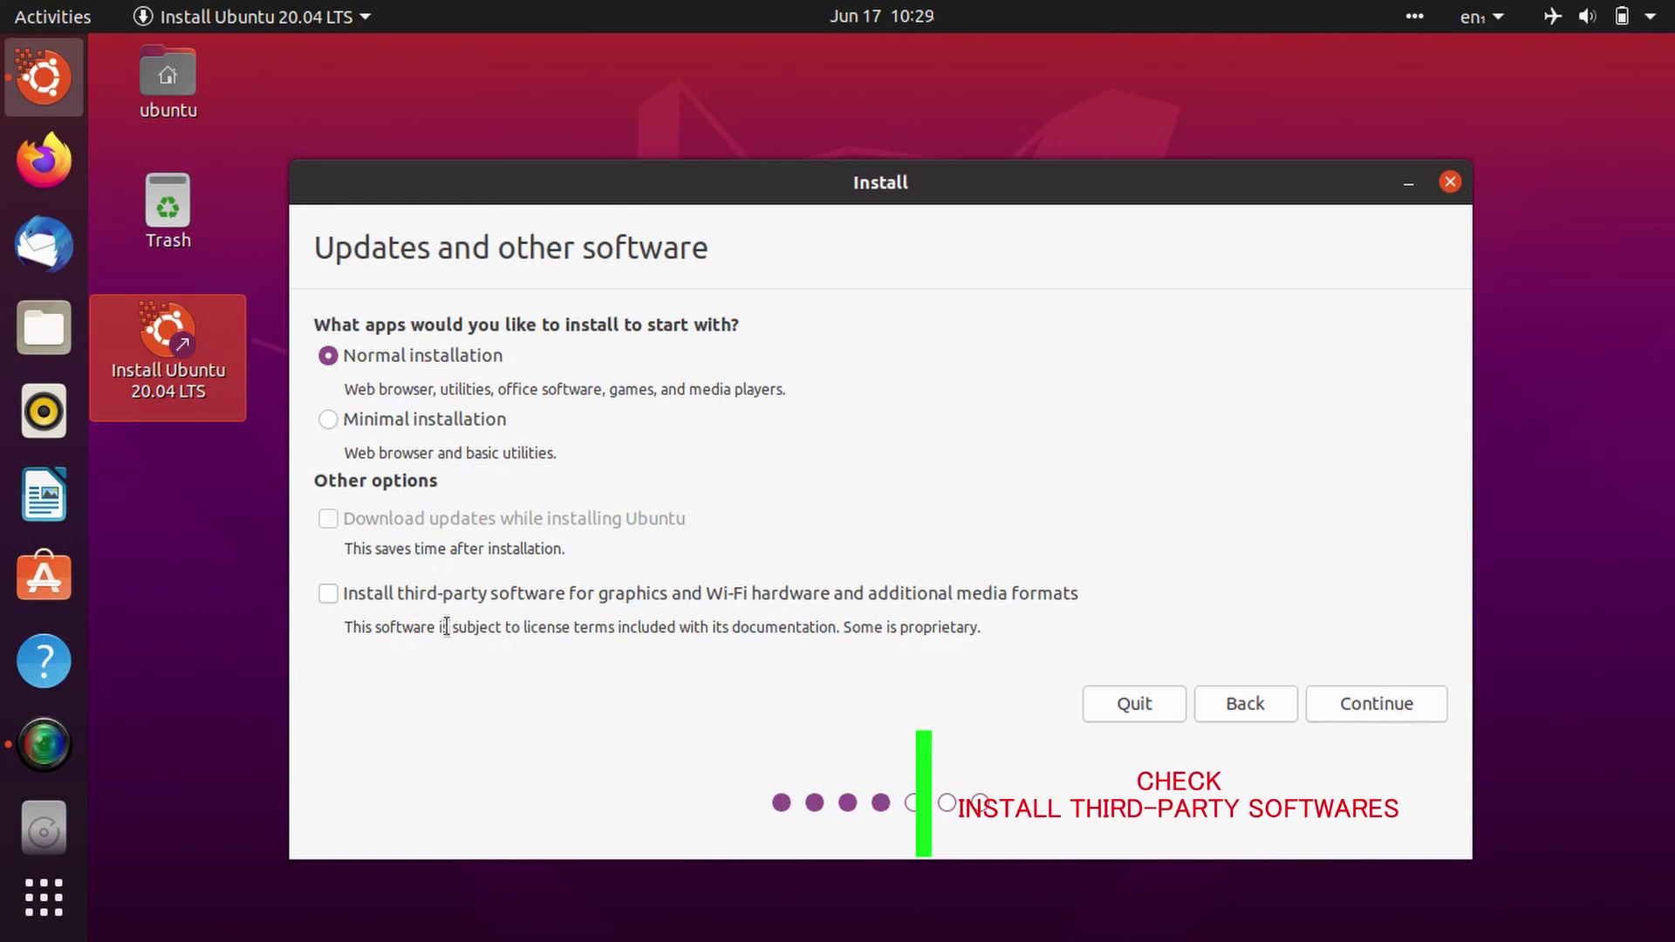
{"action": "left_click", "coordinate": [354, 600]}
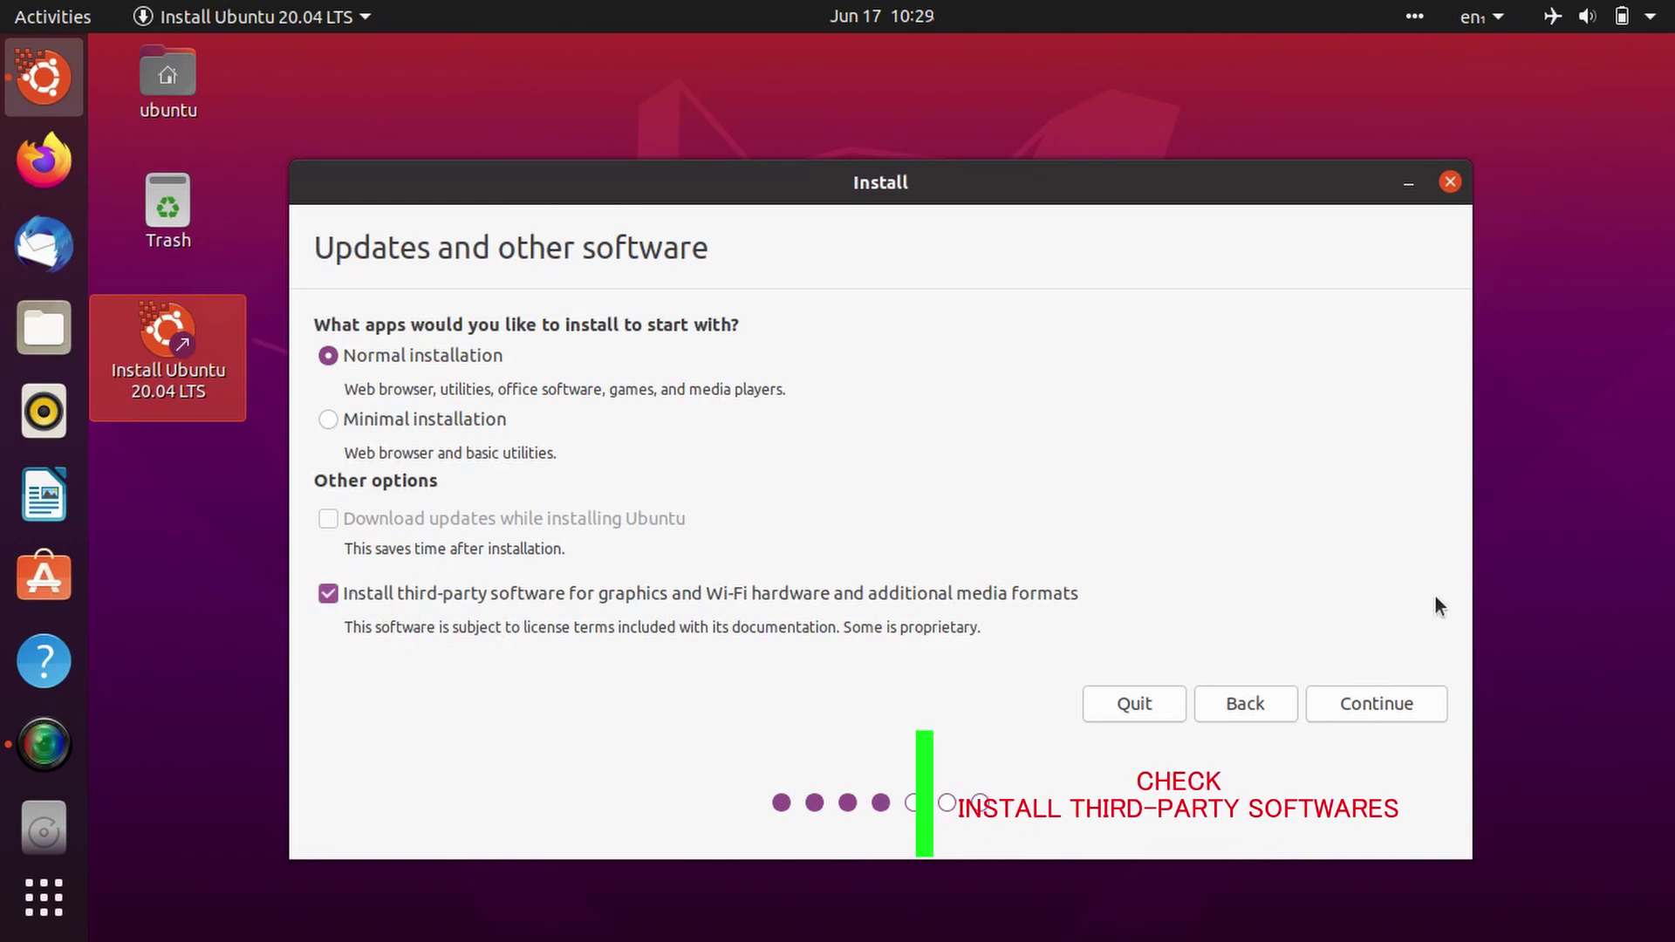
{"action": "left_click", "coordinate": [1396, 708]}
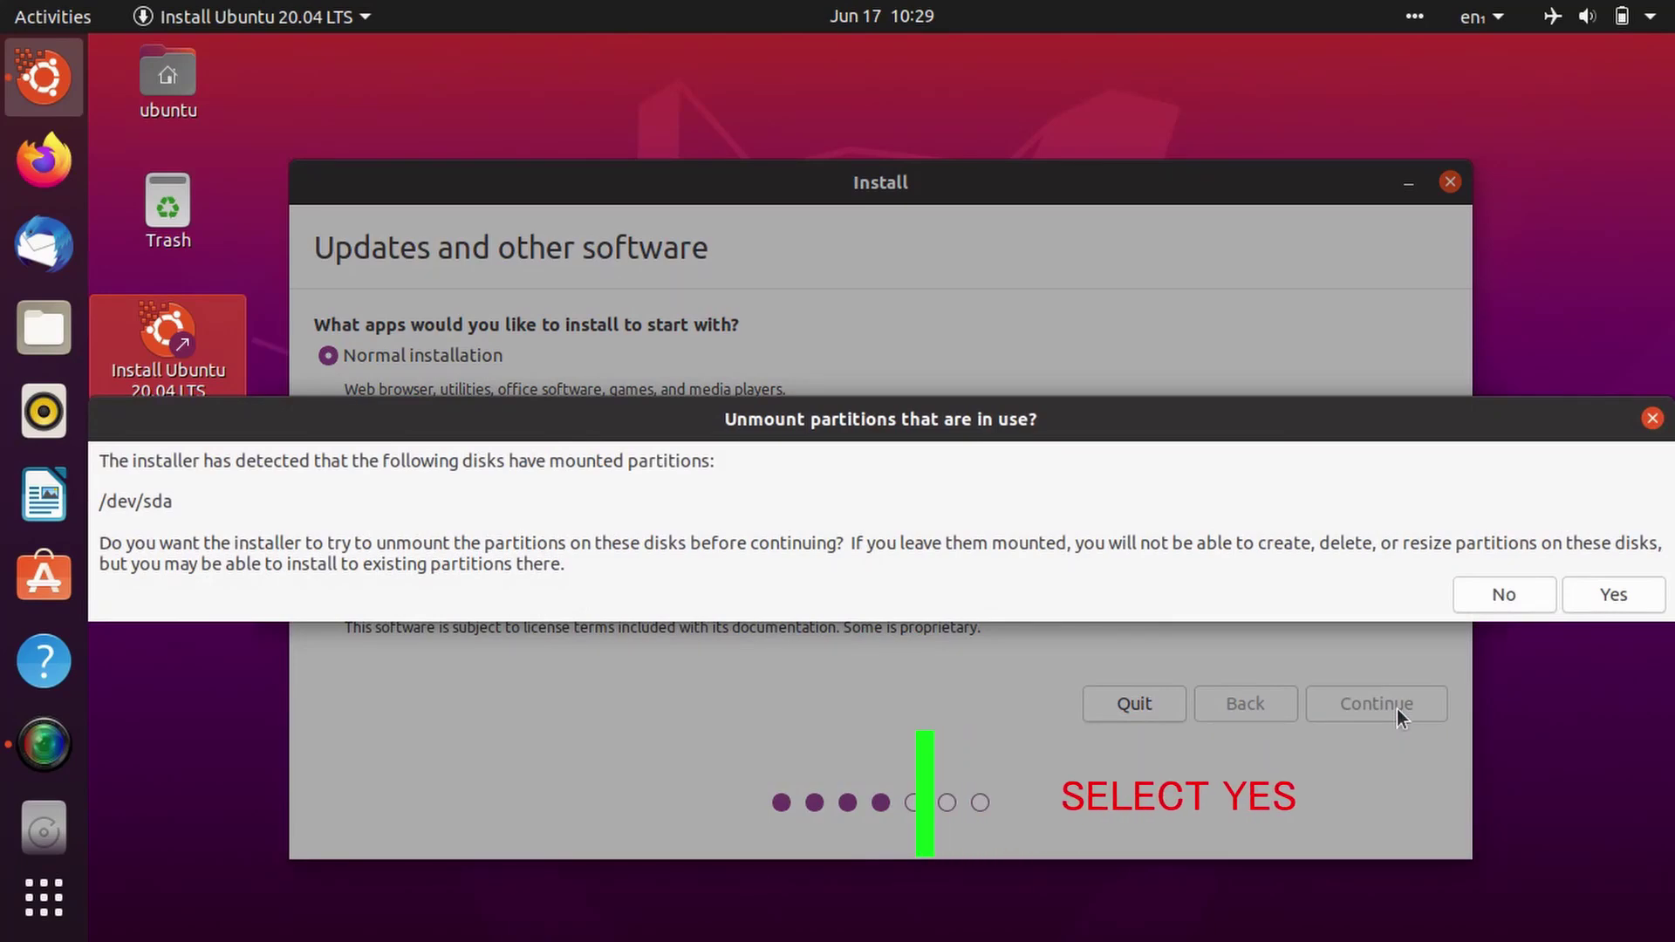
Step: Let the installer unmount /dev/sda, cancel the write-changes prompt, and choose 'Something else' installation
{"action": "left_click", "coordinate": [1584, 590]}
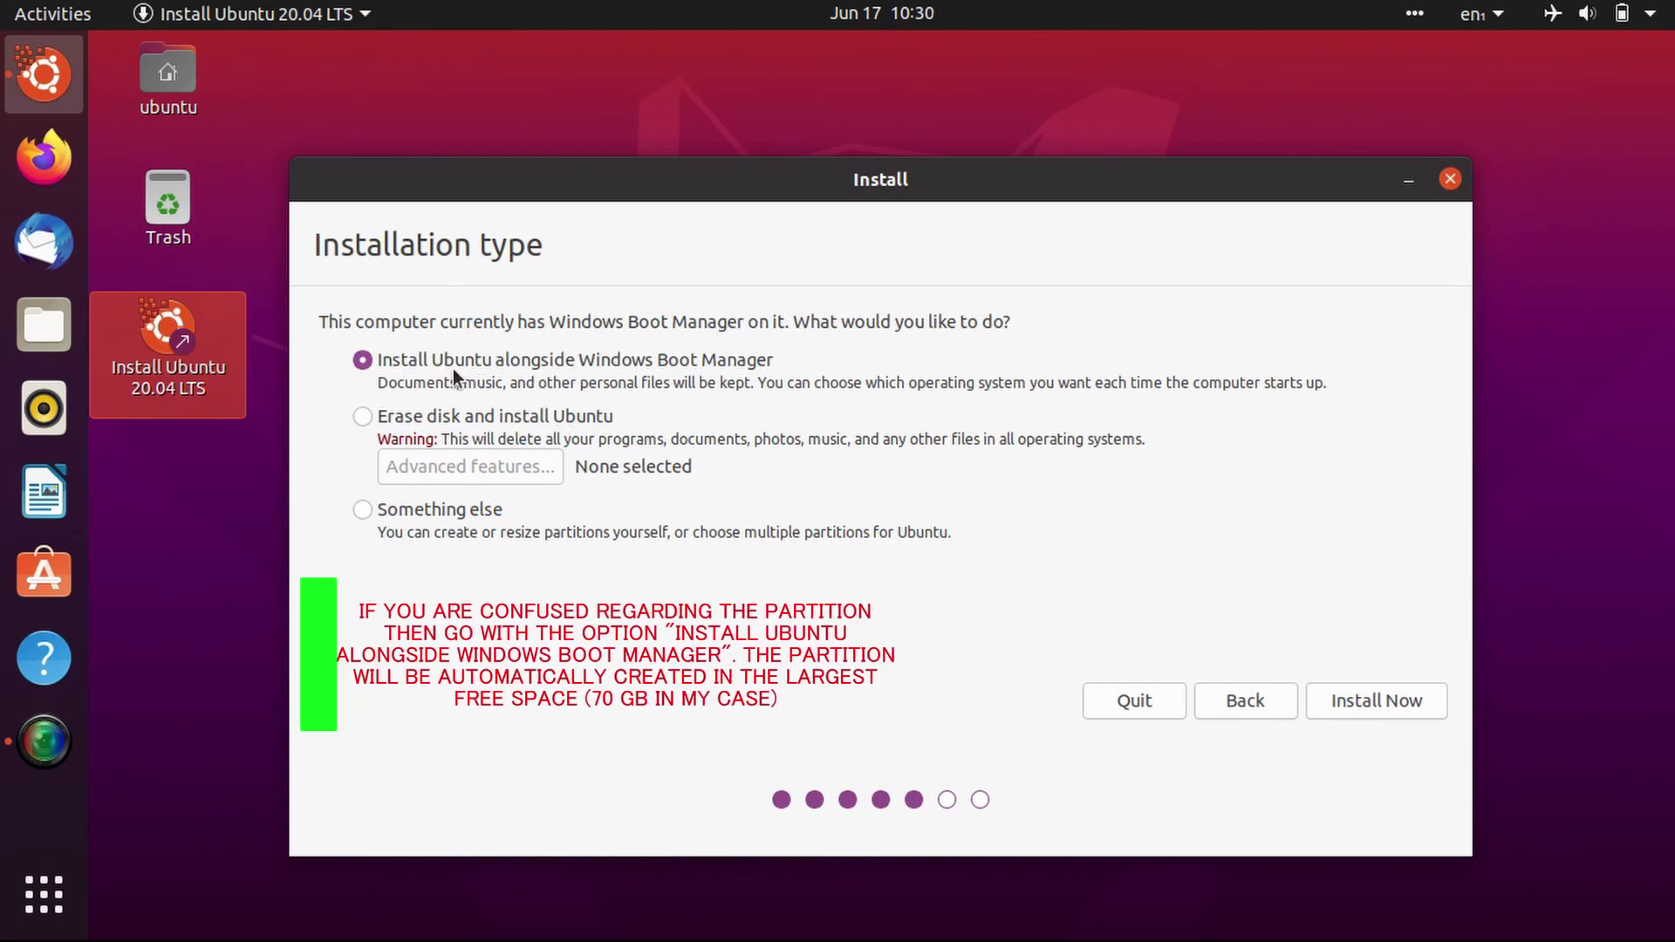
{"action": "left_click", "coordinate": [1379, 695]}
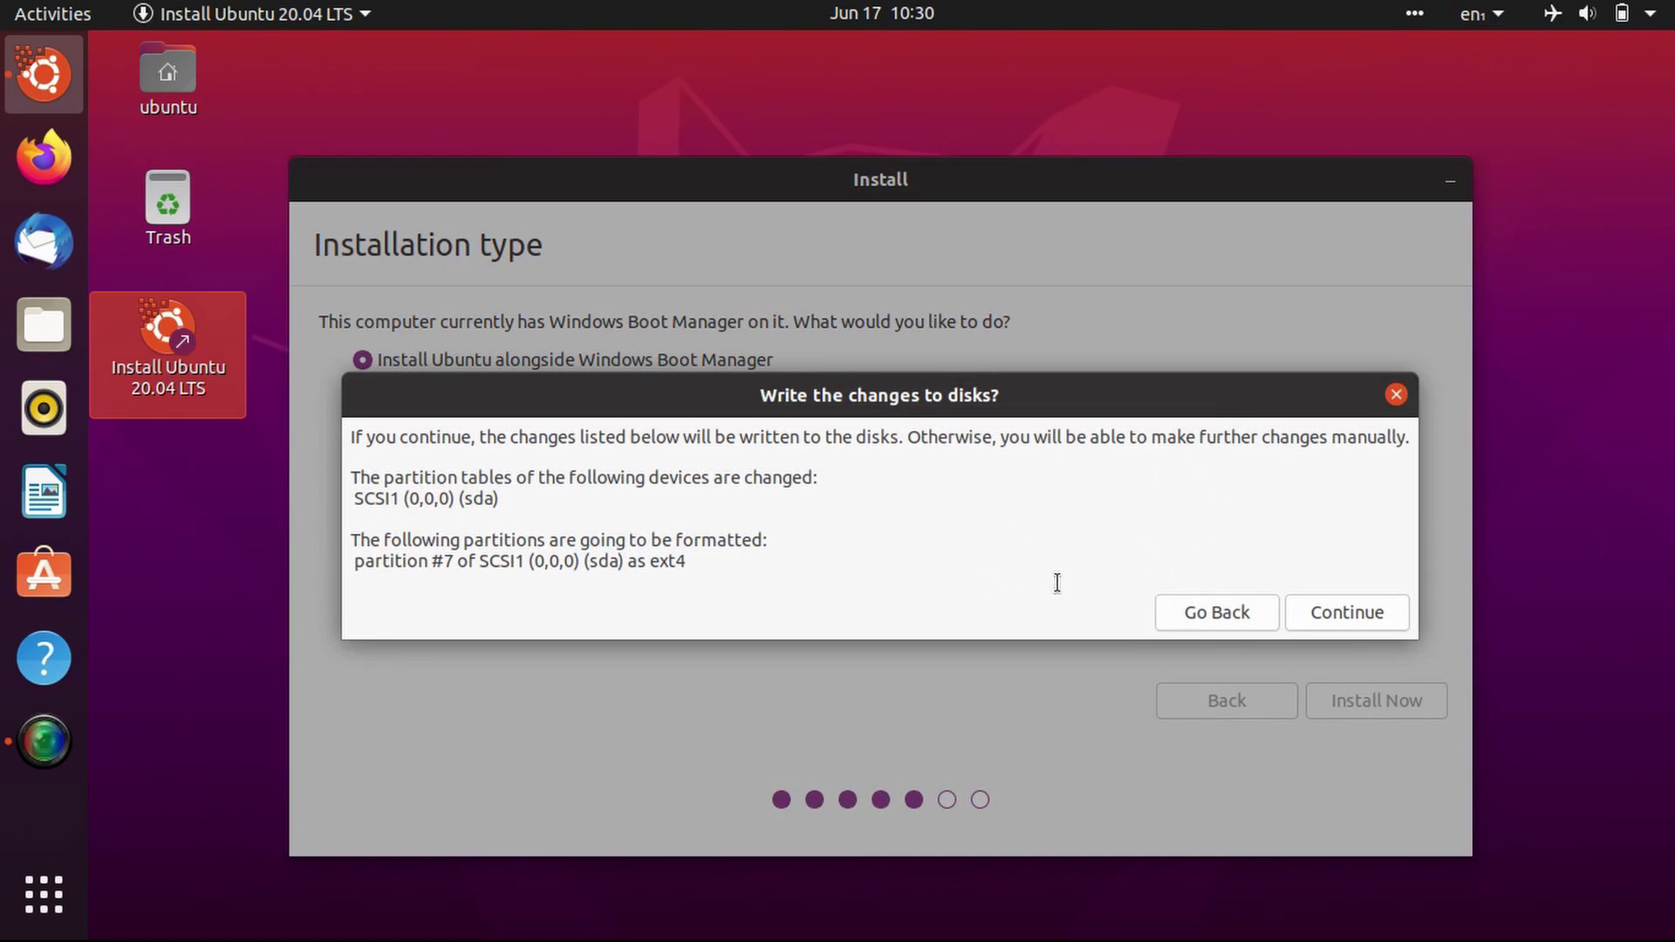
{"action": "left_click", "coordinate": [1395, 399]}
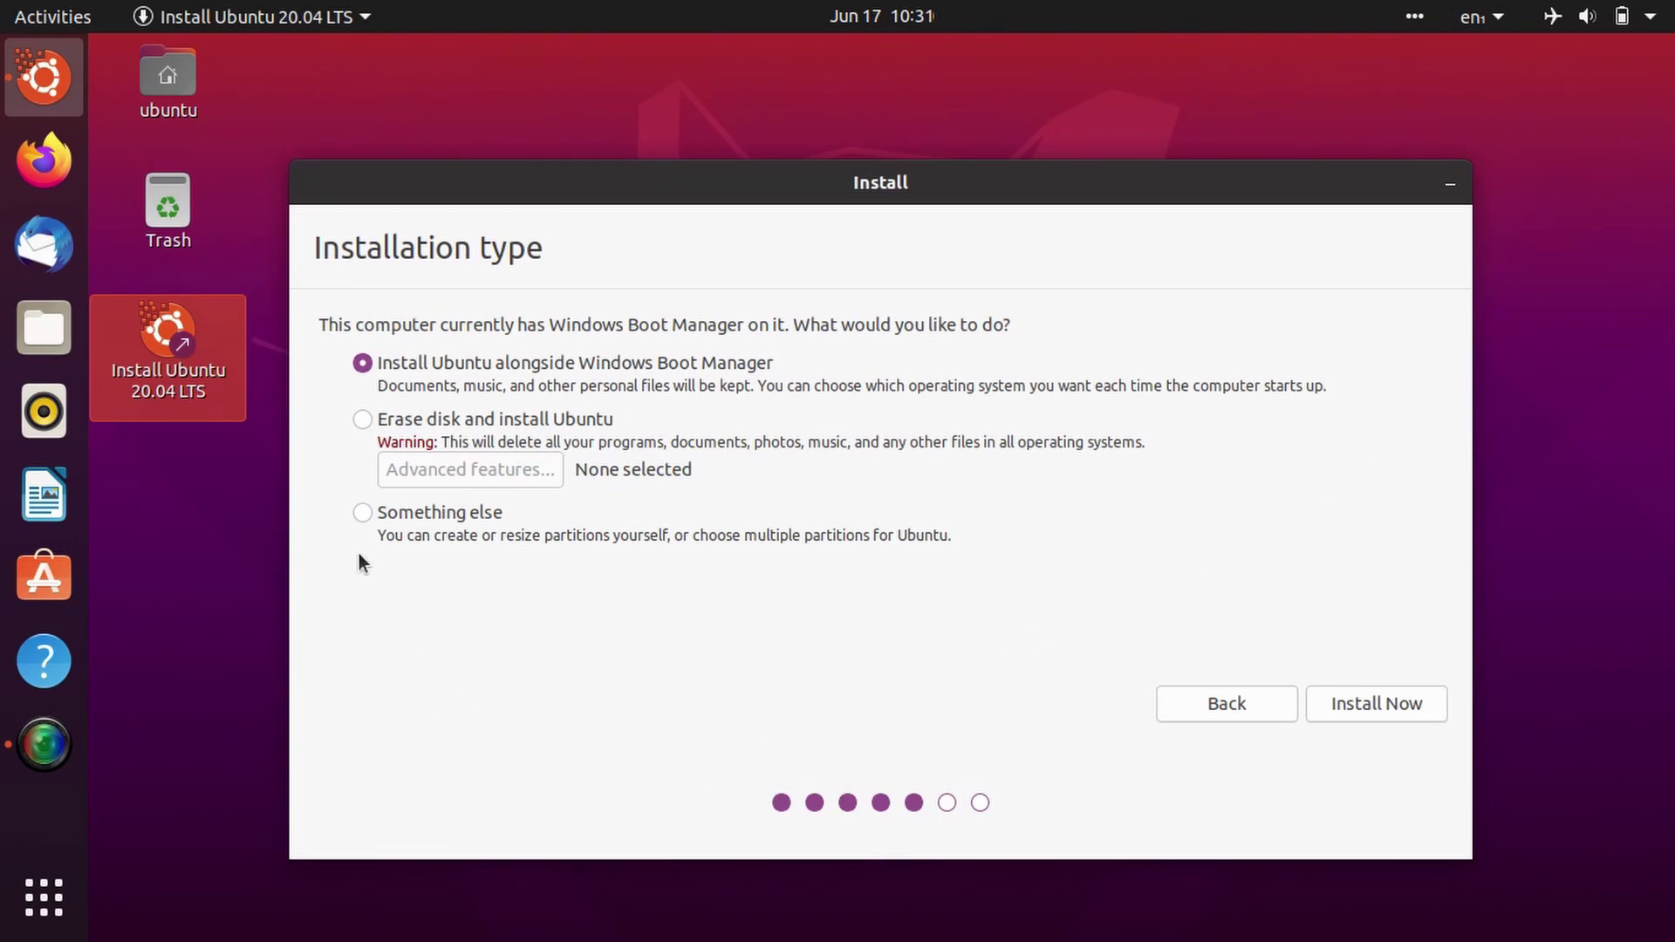
{"action": "left_click", "coordinate": [360, 513]}
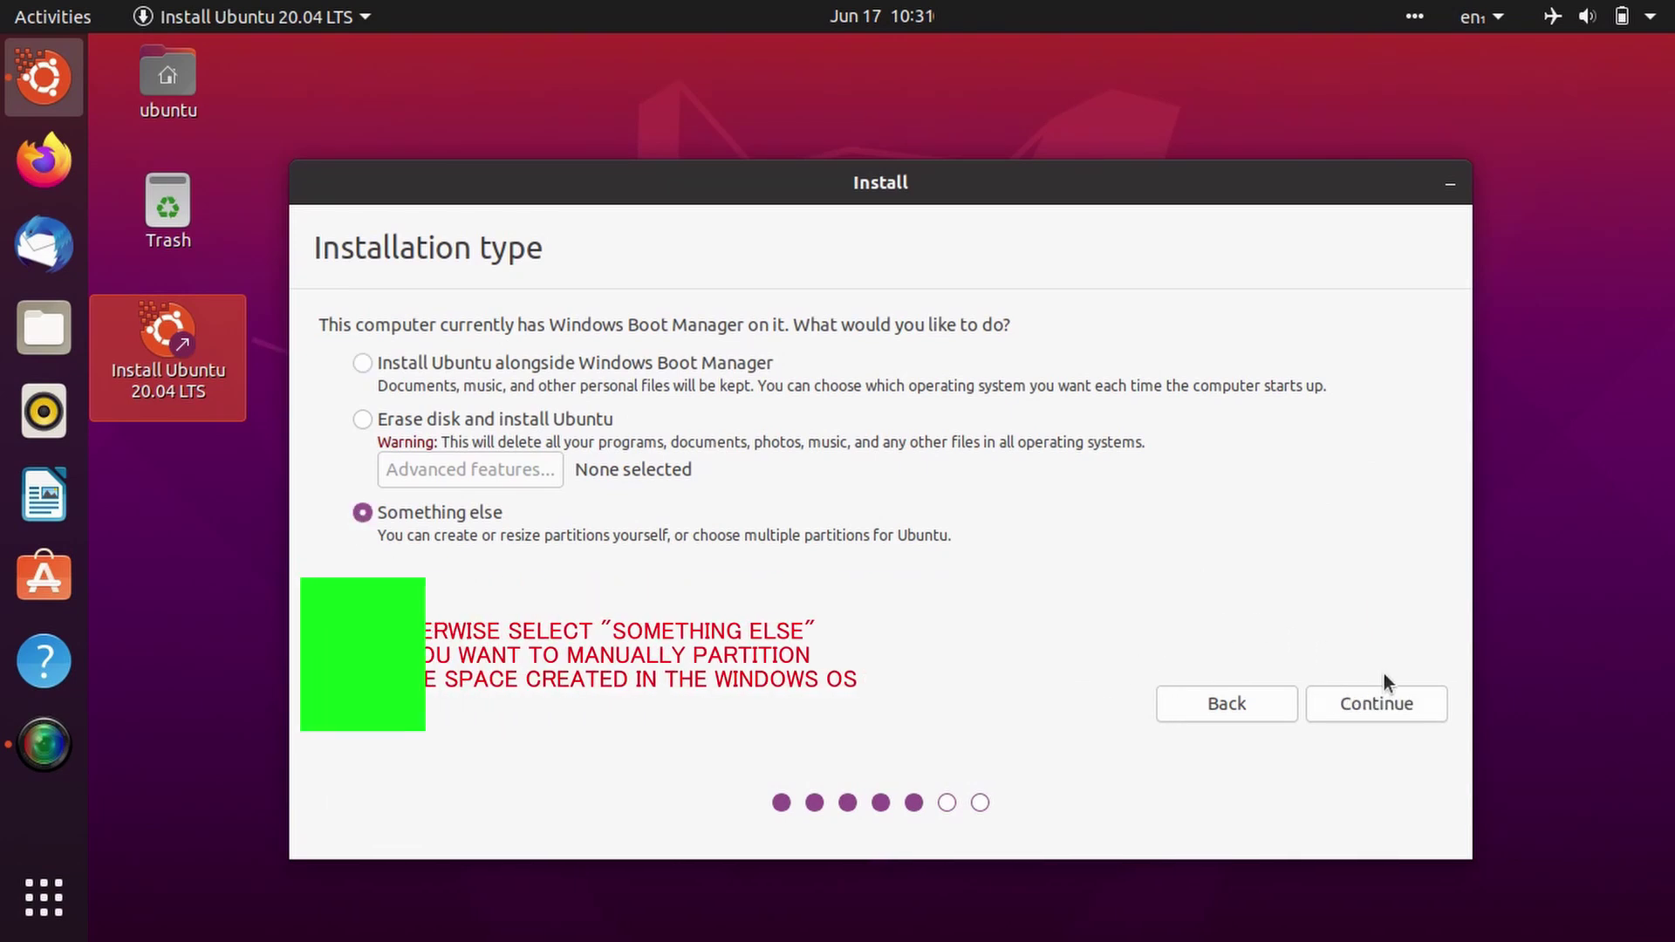
Step: Add a 69632 MB Ext4 partition mounted at / in the 75162 MB free space
{"action": "left_click", "coordinate": [1379, 721]}
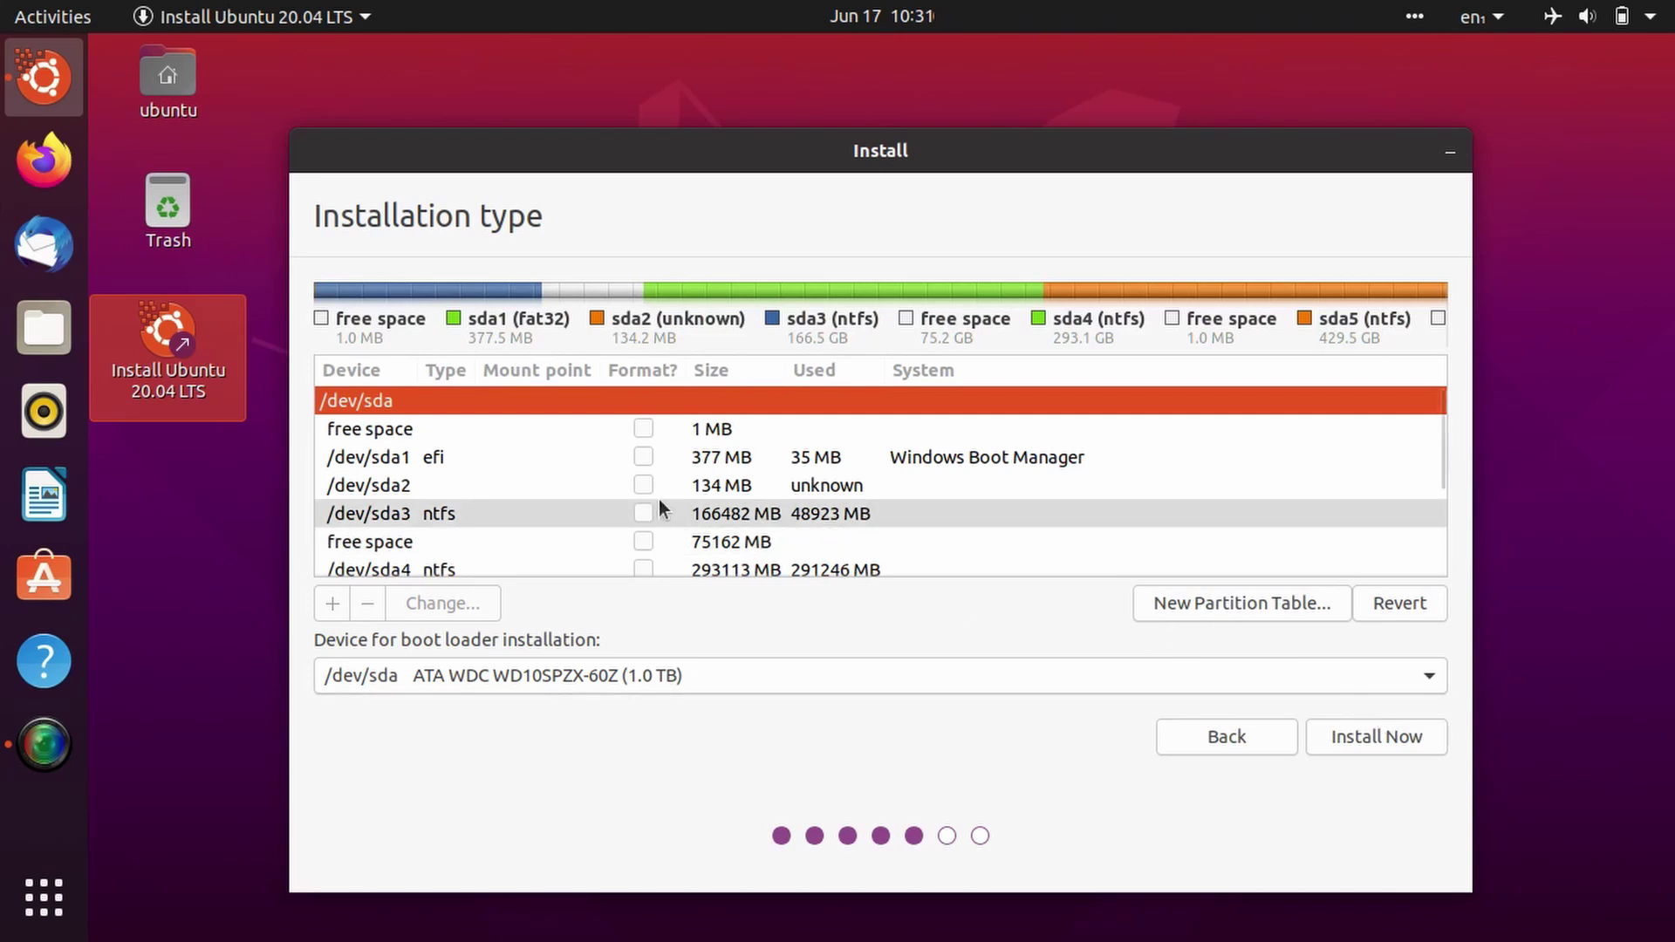
{"action": "left_click", "coordinate": [393, 539]}
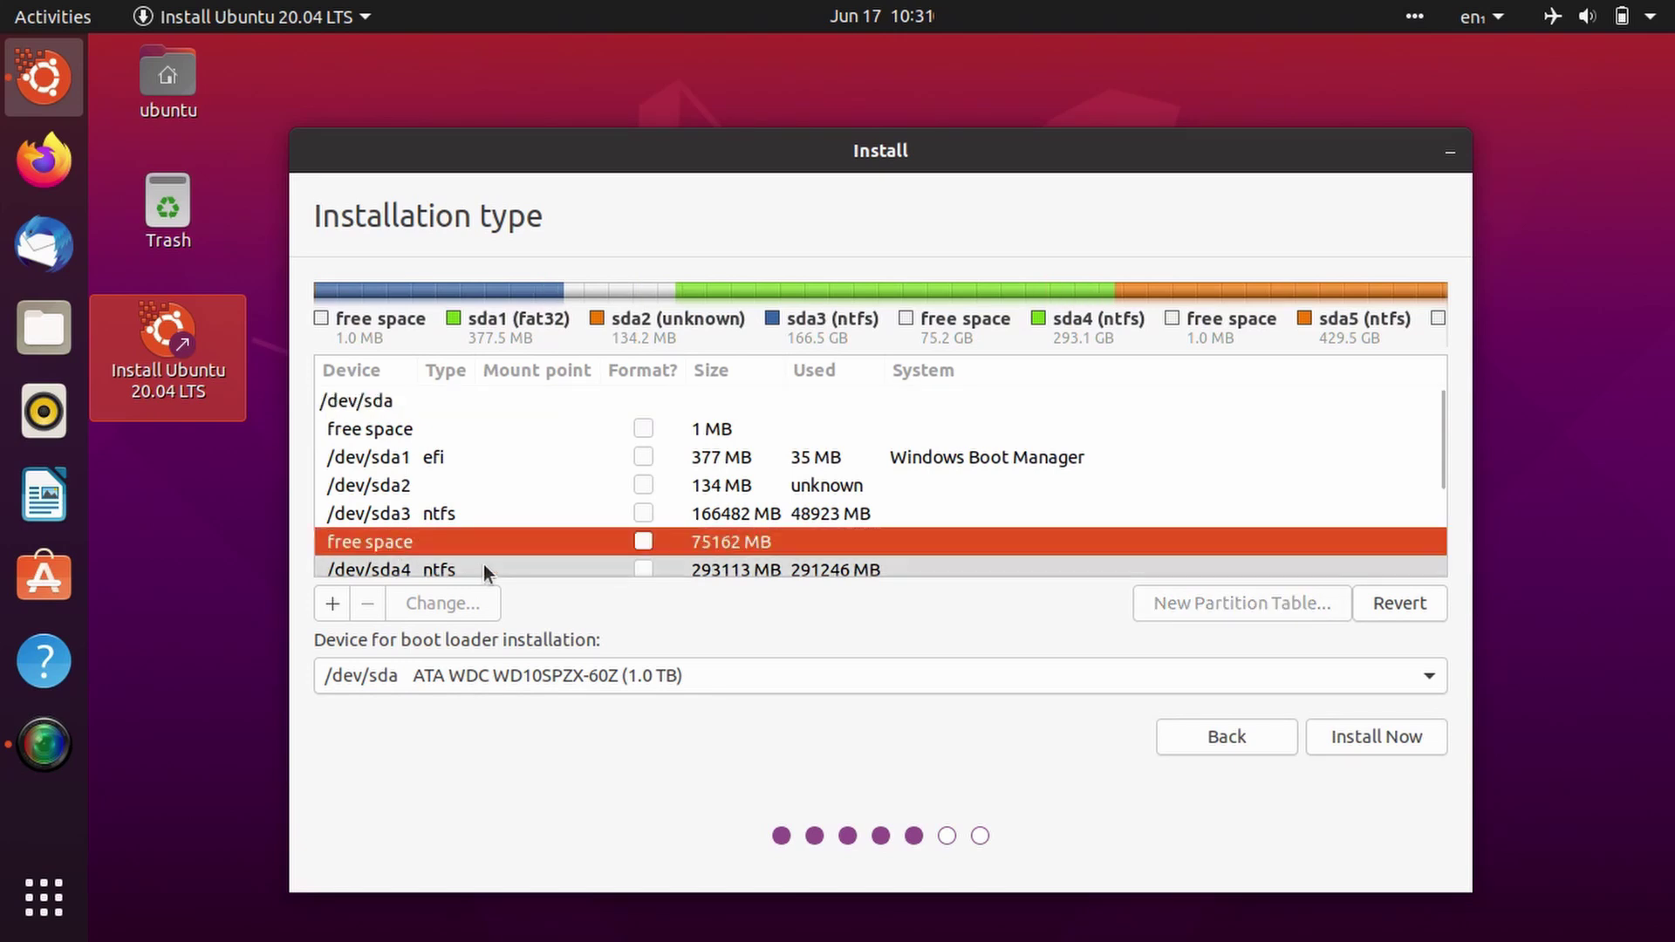
{"action": "right_click", "coordinate": [735, 540]}
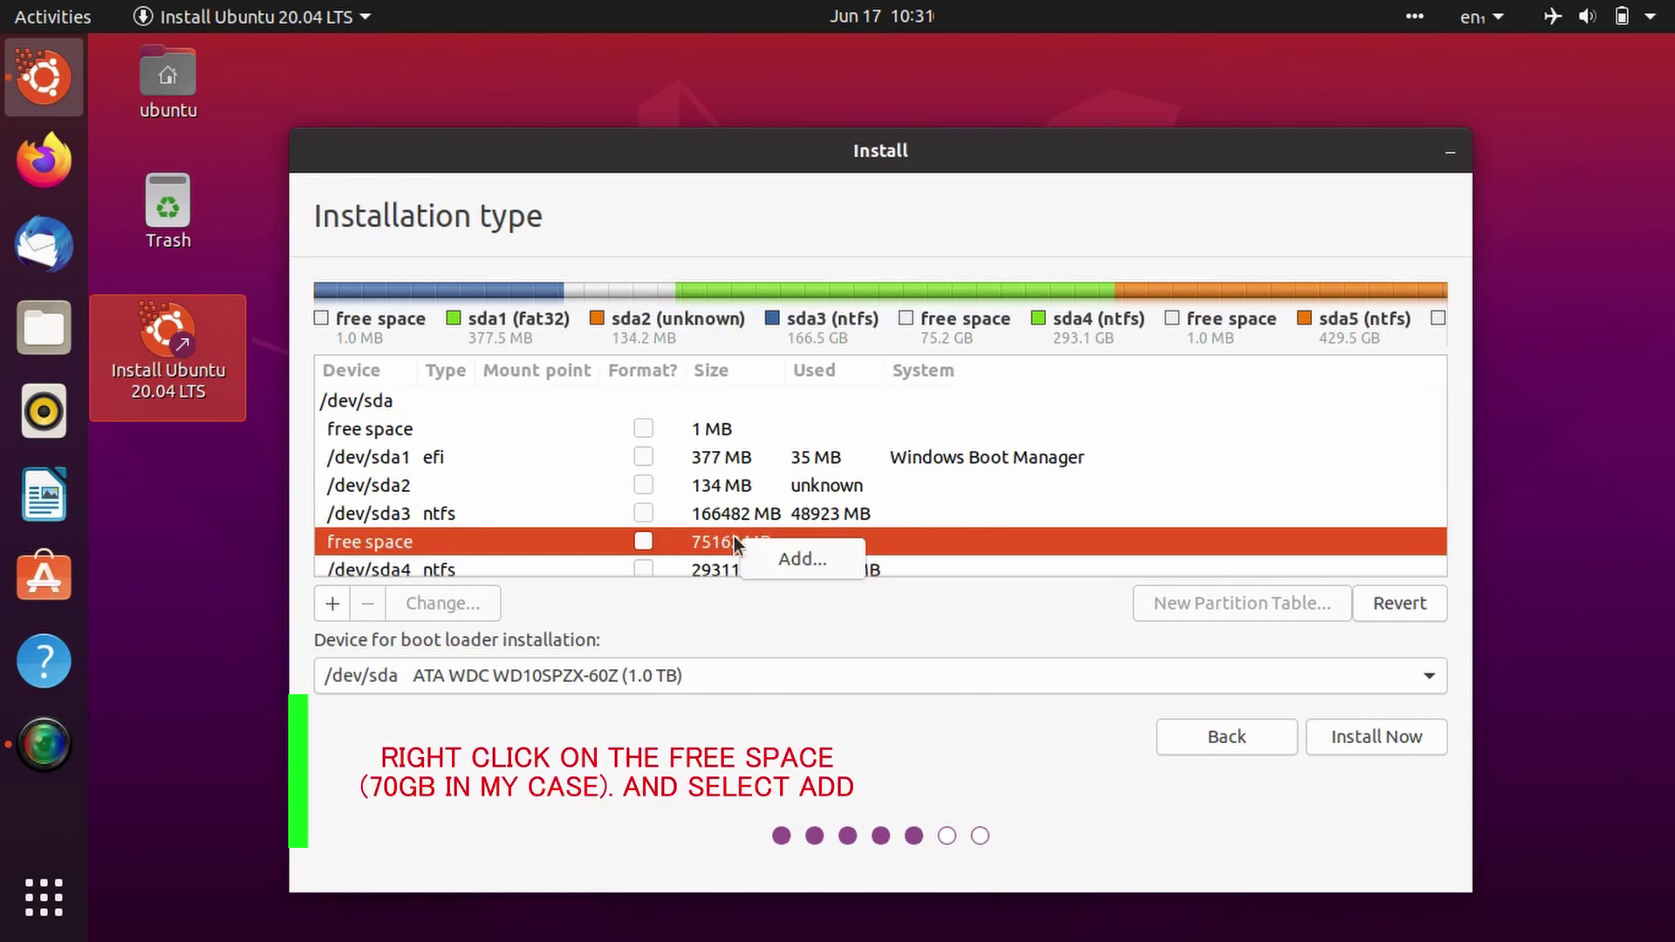
{"action": "left_click", "coordinate": [782, 559]}
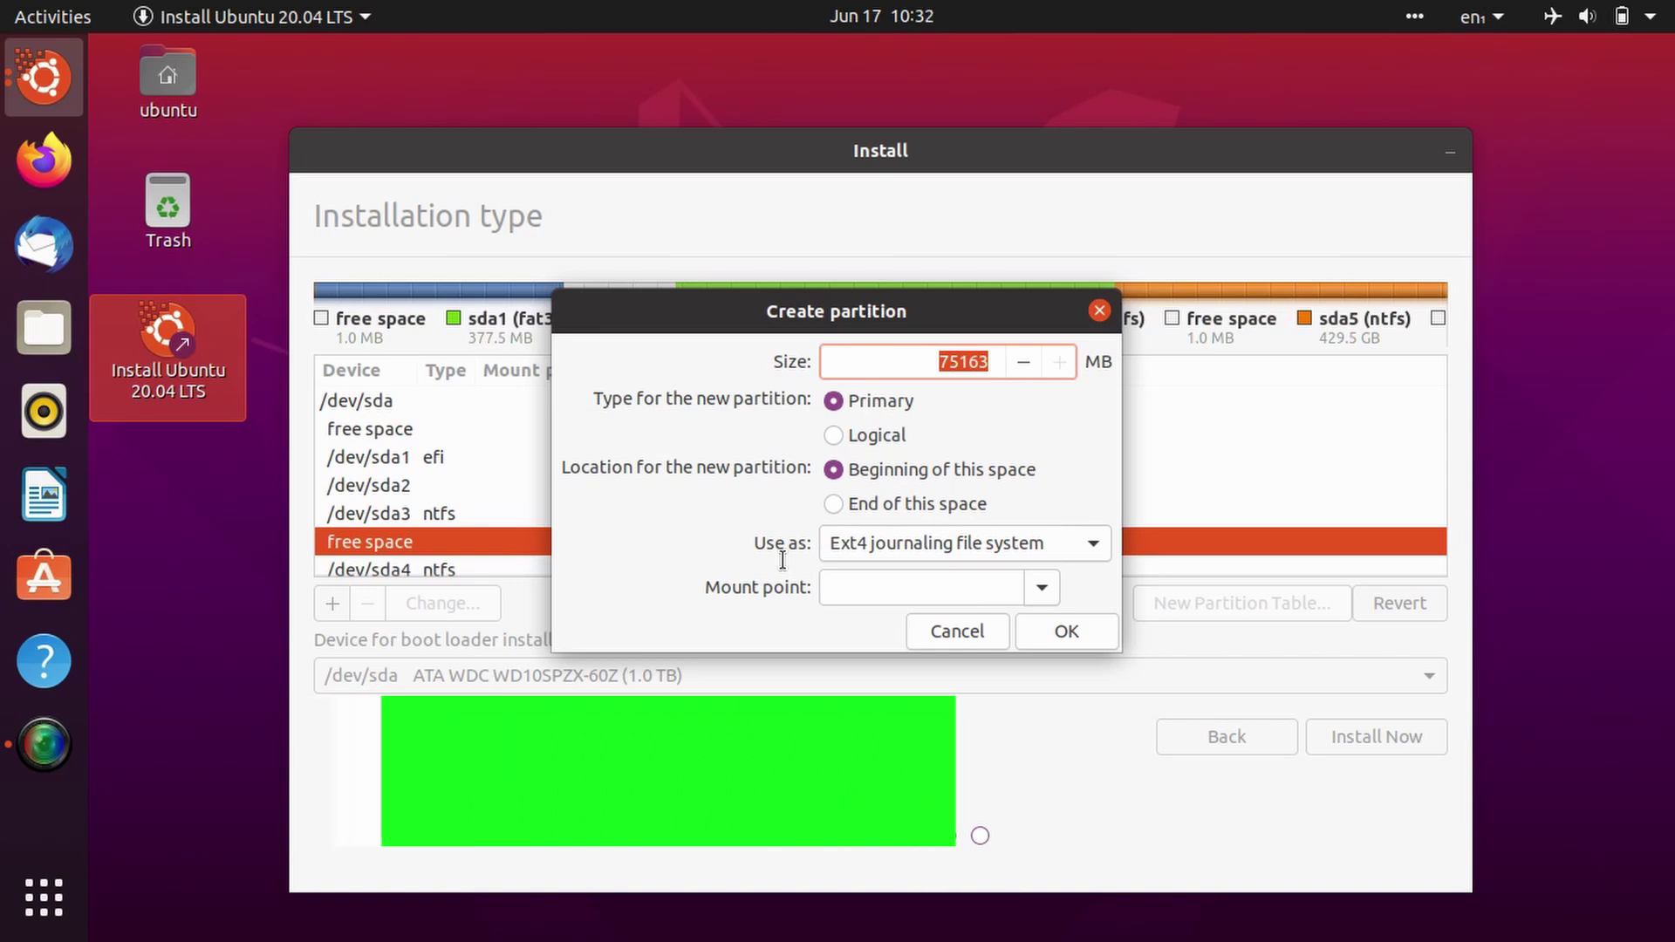
{"action": "type", "text": "7"}
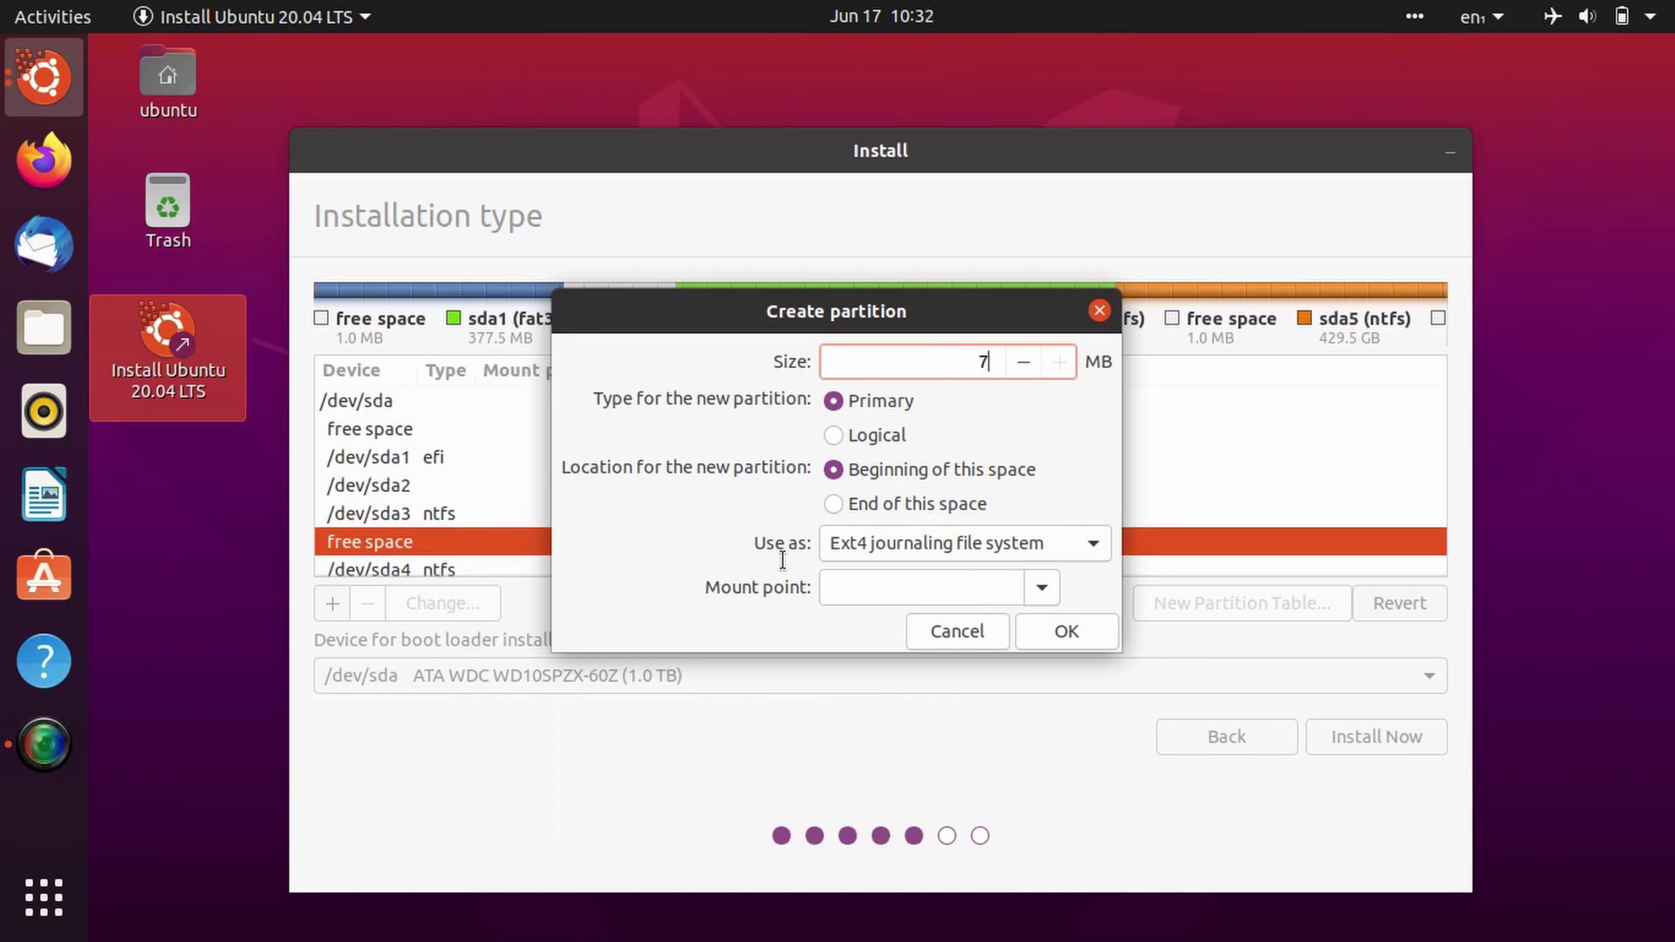
{"action": "type", "text": "69632"}
{"action": "left_click", "coordinate": [977, 547]}
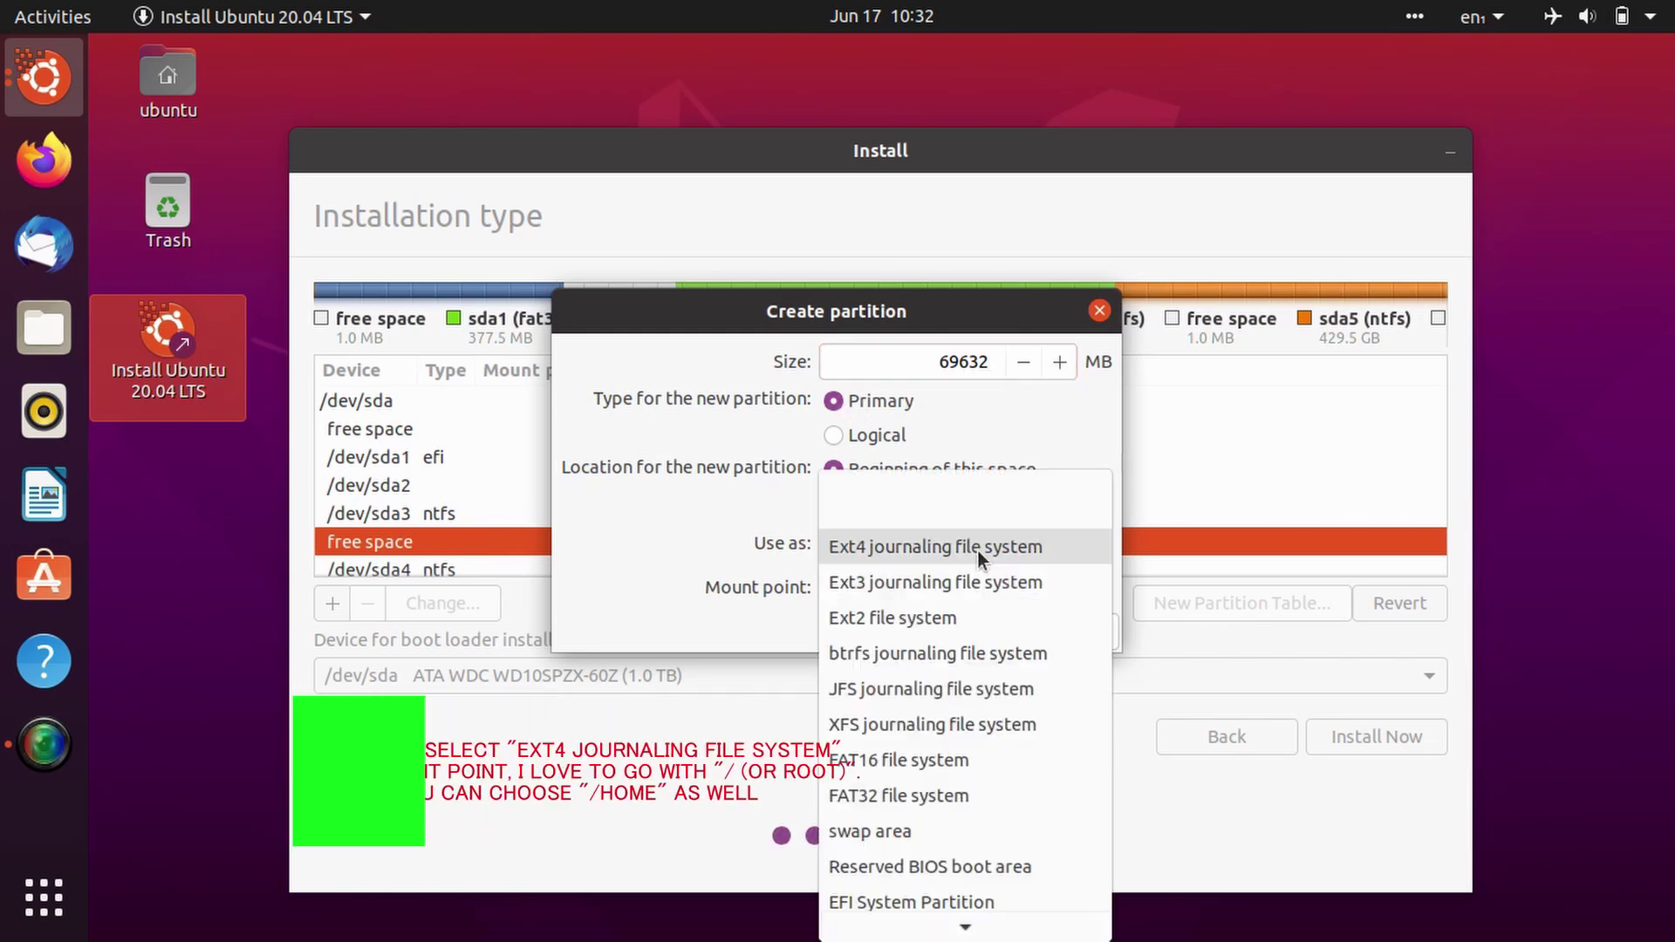
{"action": "left_click", "coordinate": [979, 550]}
{"action": "left_click", "coordinate": [1035, 584]}
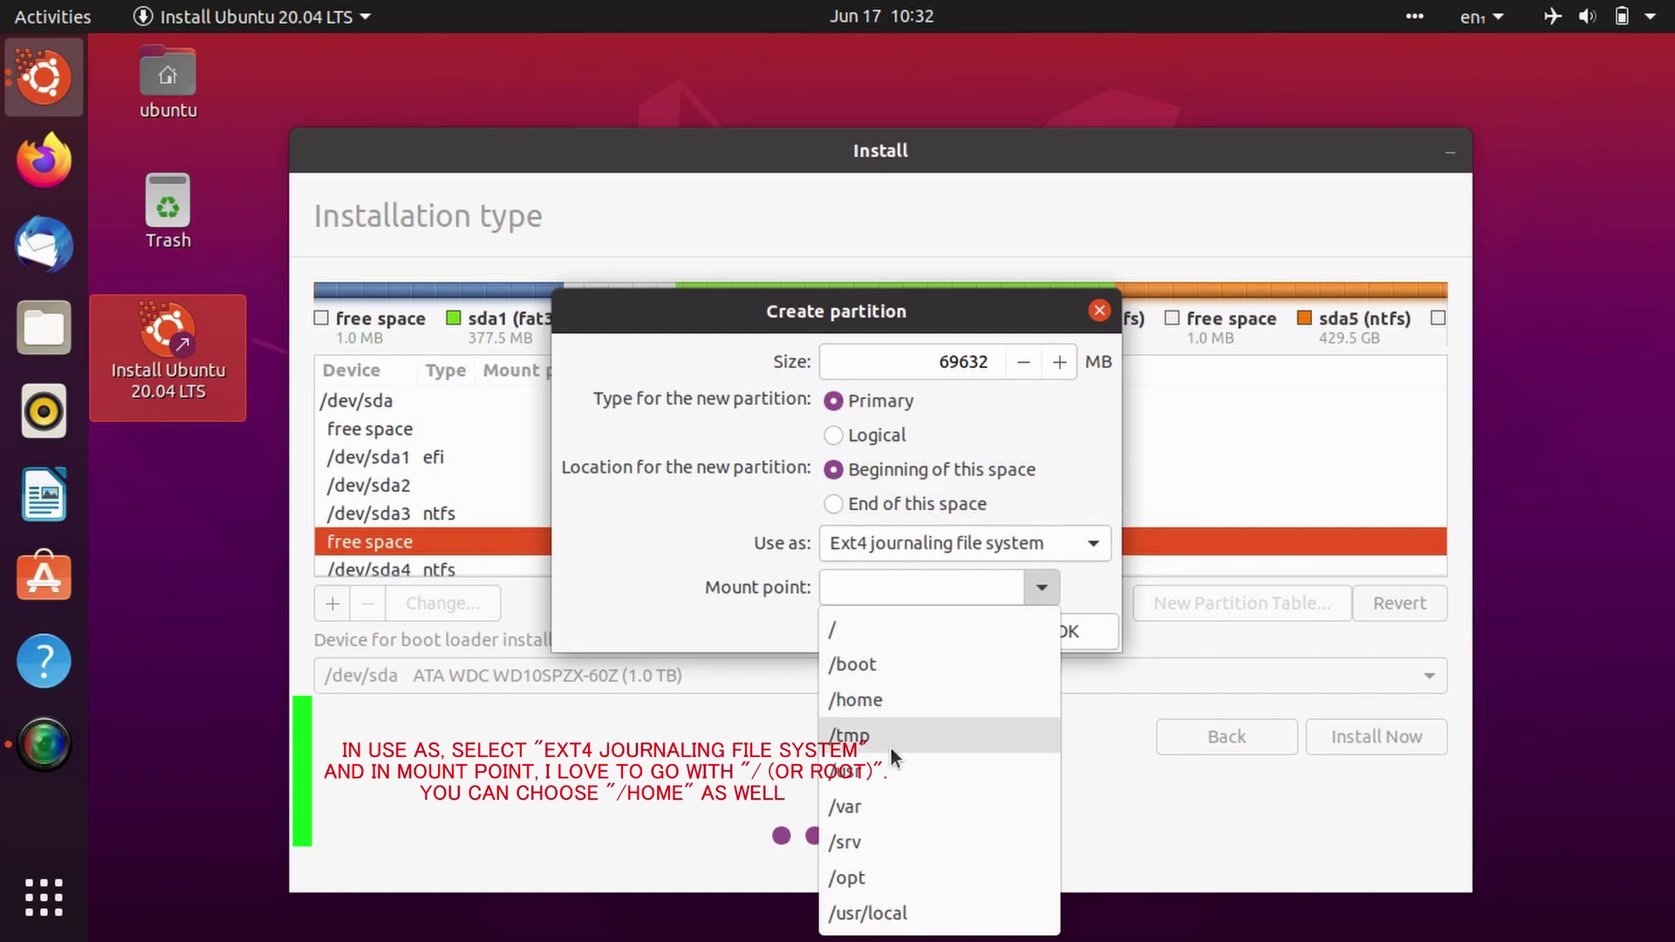
{"action": "left_click", "coordinate": [866, 635]}
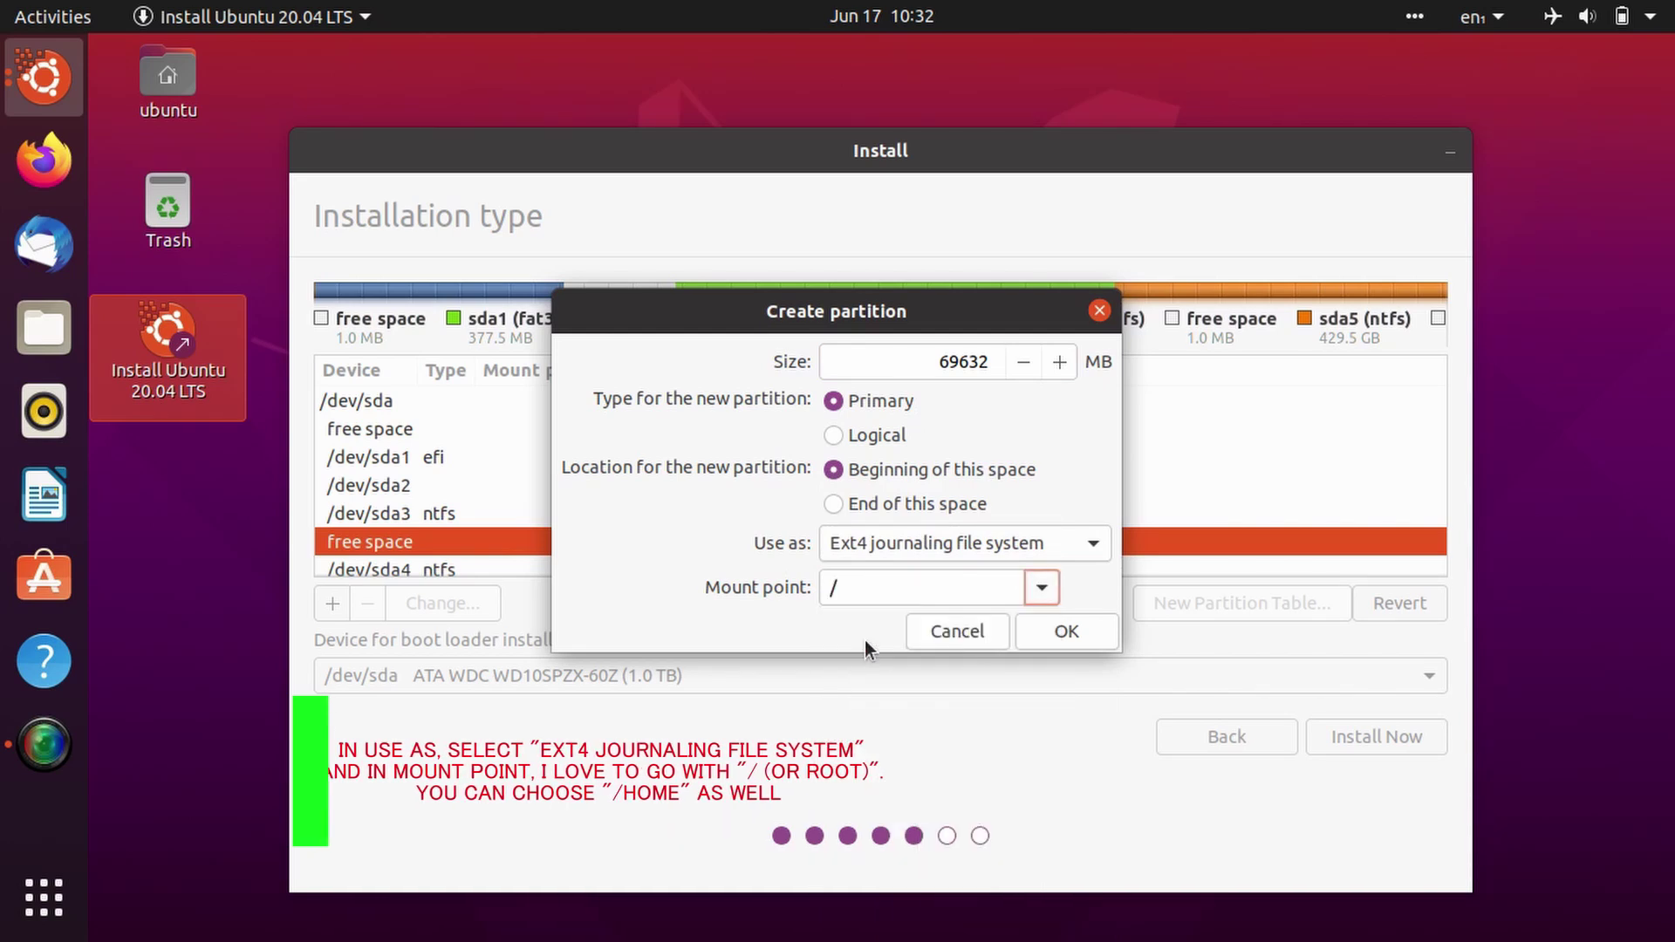
{"action": "left_click", "coordinate": [1066, 632]}
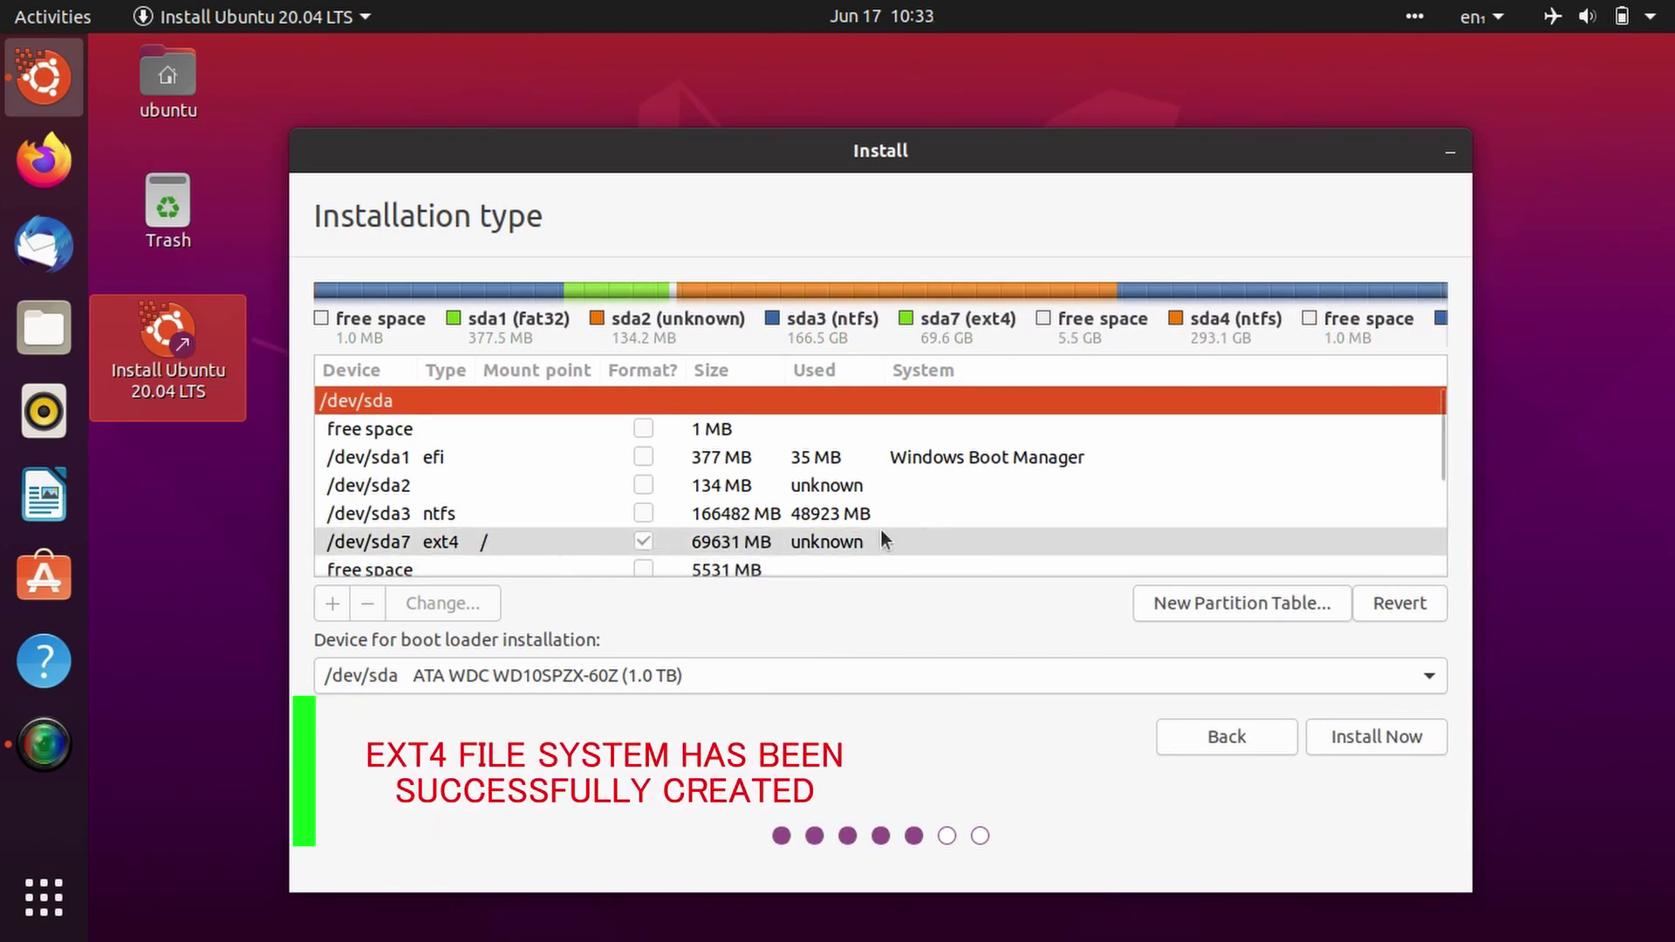
Step: Add a 5000 MB swap area partition in the remaining 5531 MB free space
{"action": "scroll", "coordinate": [846, 496], "scroll_direction": "down", "scroll_amount": 1}
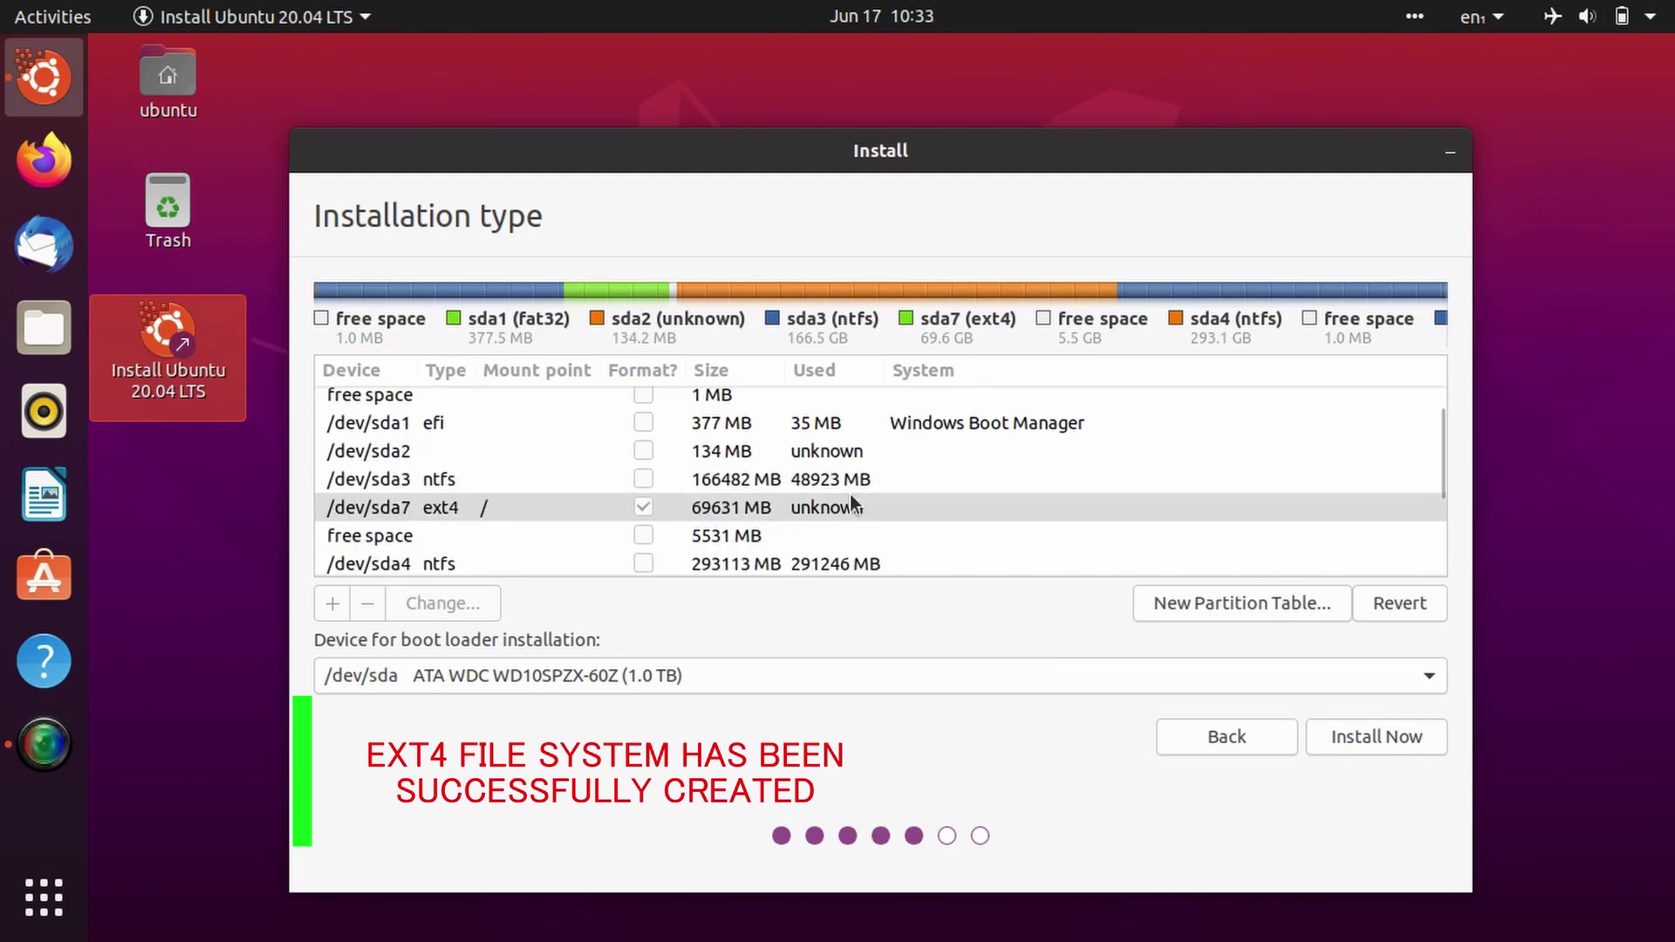
{"action": "left_click", "coordinate": [733, 536]}
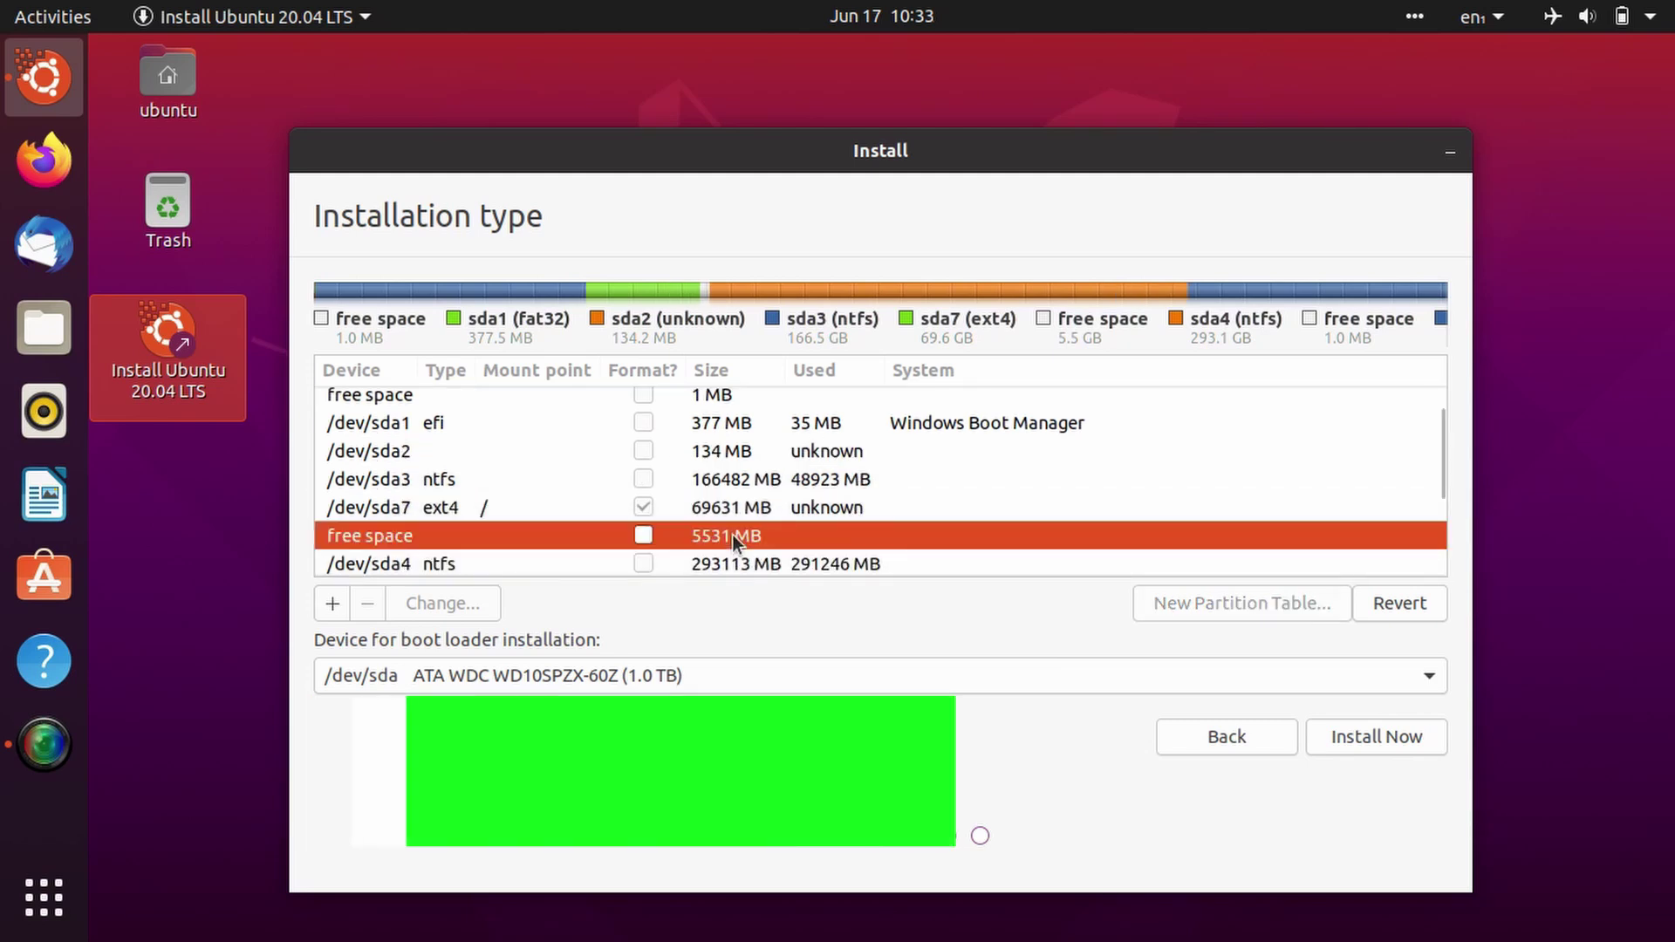
{"action": "right_click", "coordinate": [731, 535]}
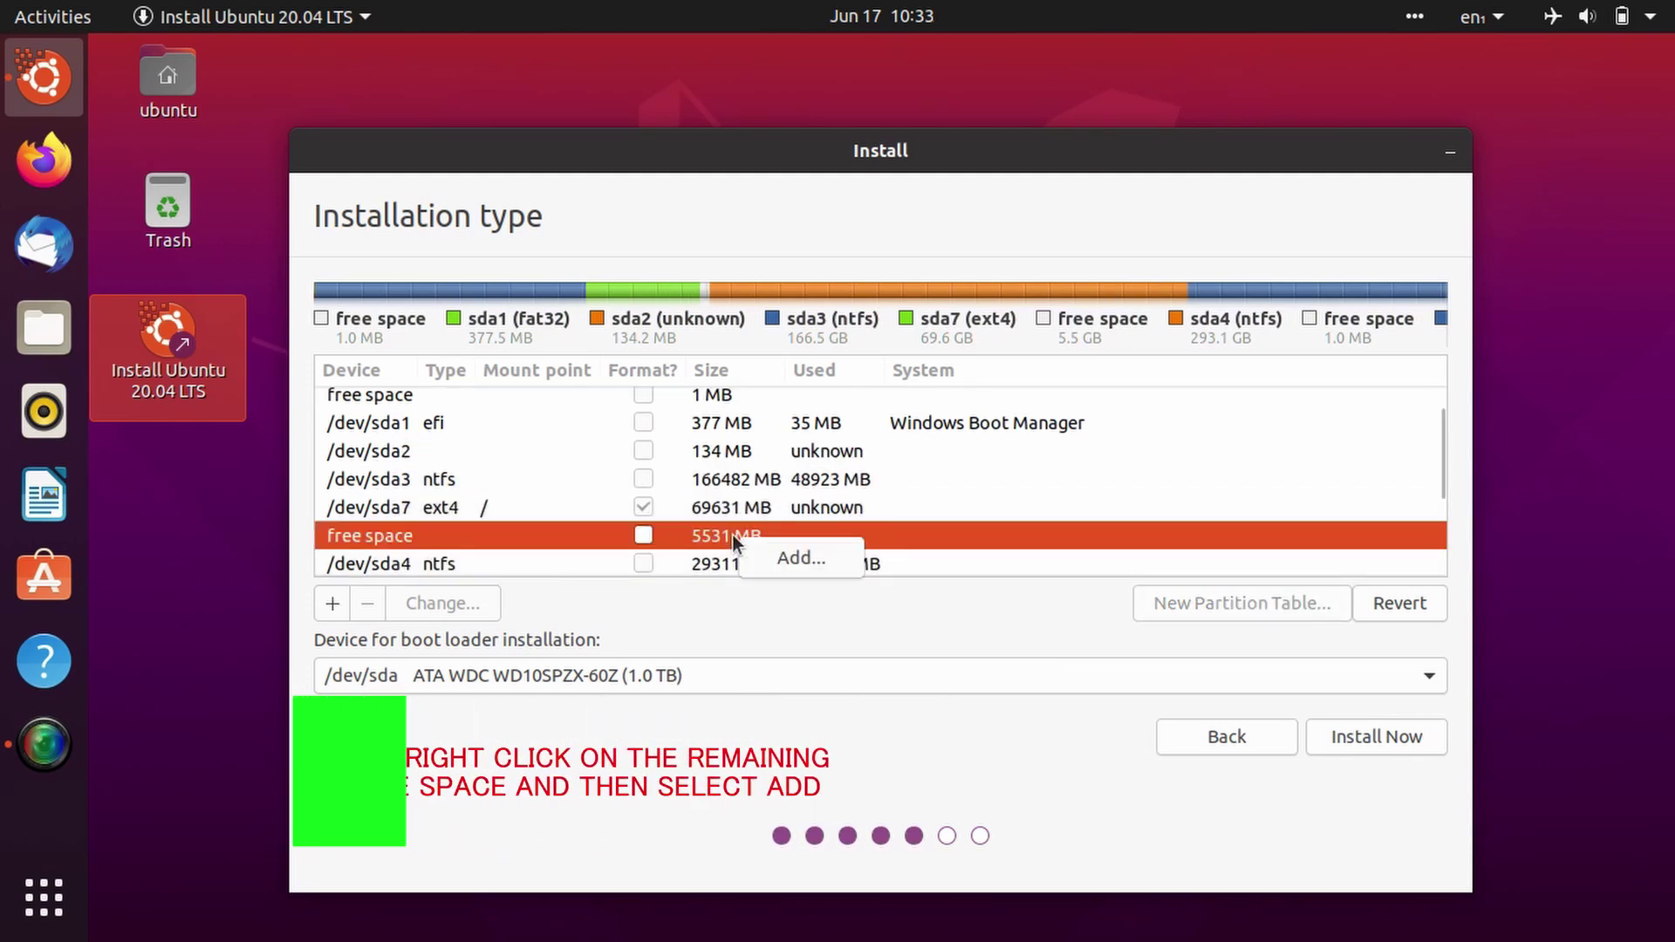
{"action": "left_click", "coordinate": [794, 558]}
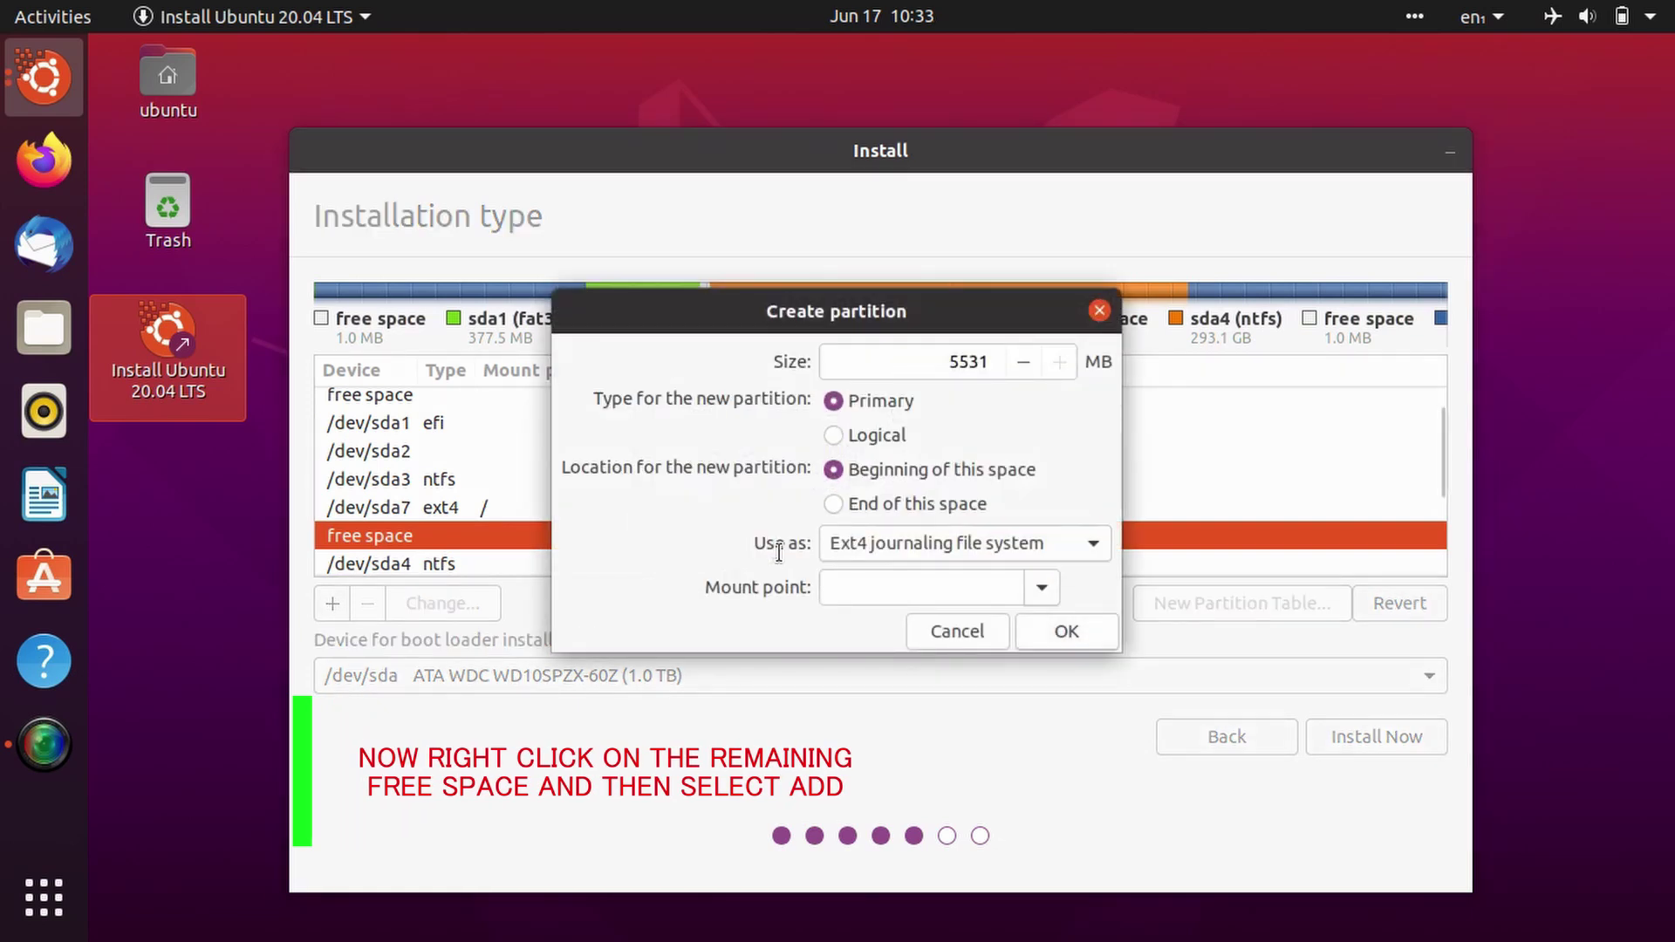
{"action": "left_click", "coordinate": [986, 362]}
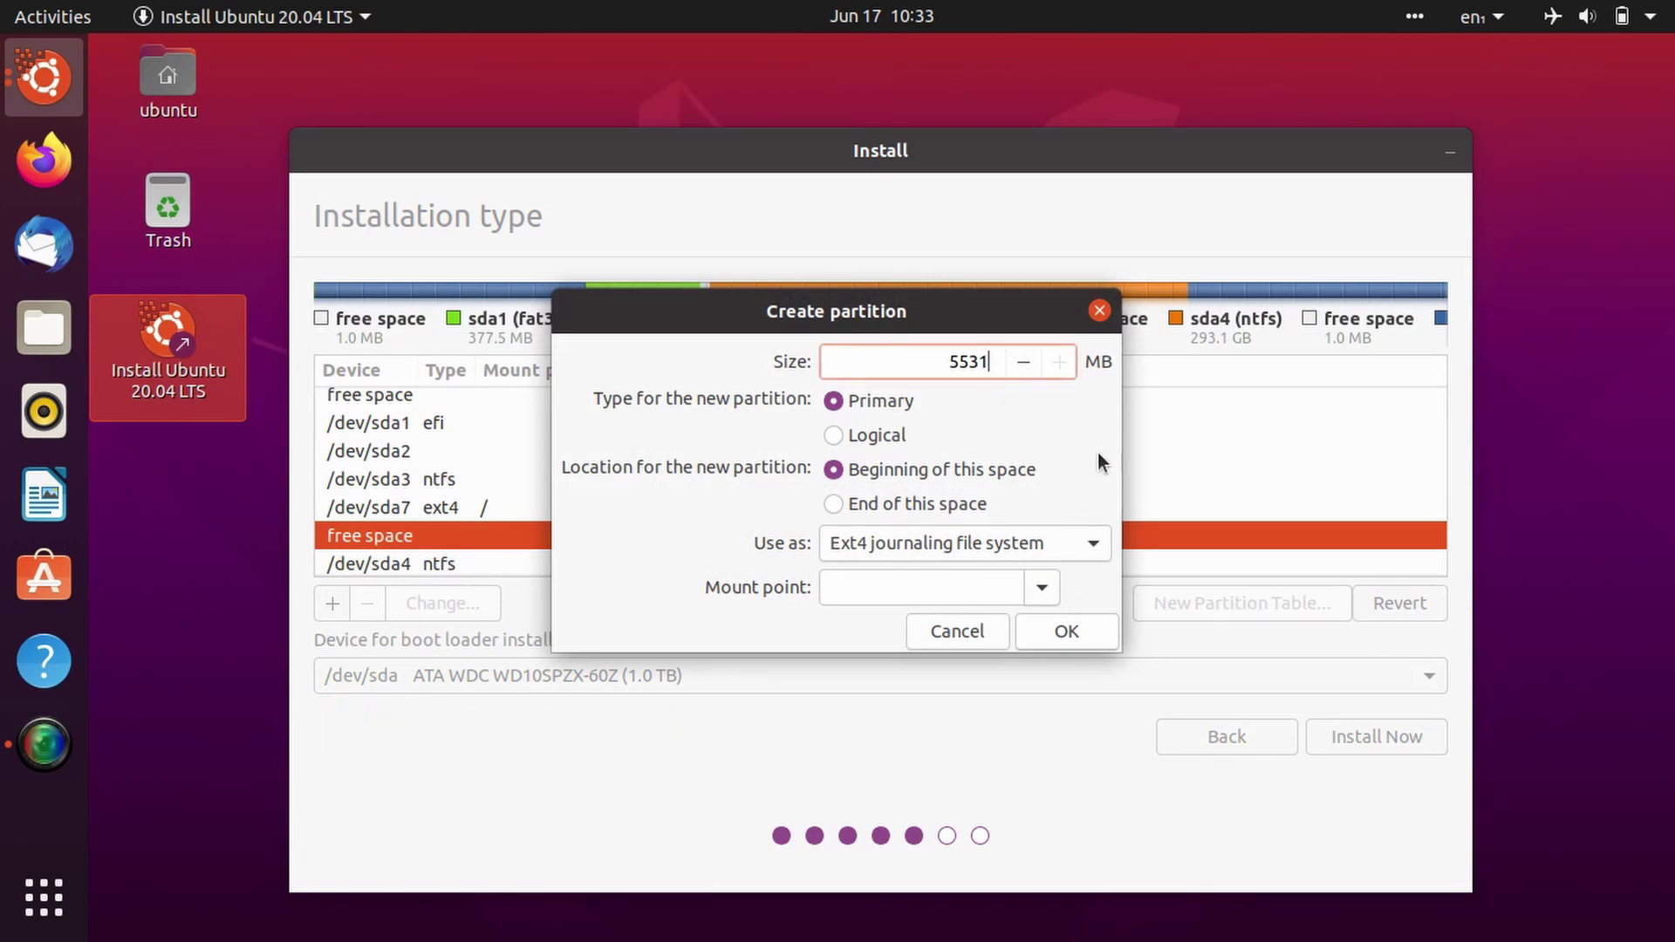
{"action": "key", "text": "BackSpace"}
{"action": "key", "text": "BackSpace"}
{"action": "key", "text": "BackSpace"}
{"action": "type", "text": "000"}
{"action": "left_click", "coordinate": [991, 541]}
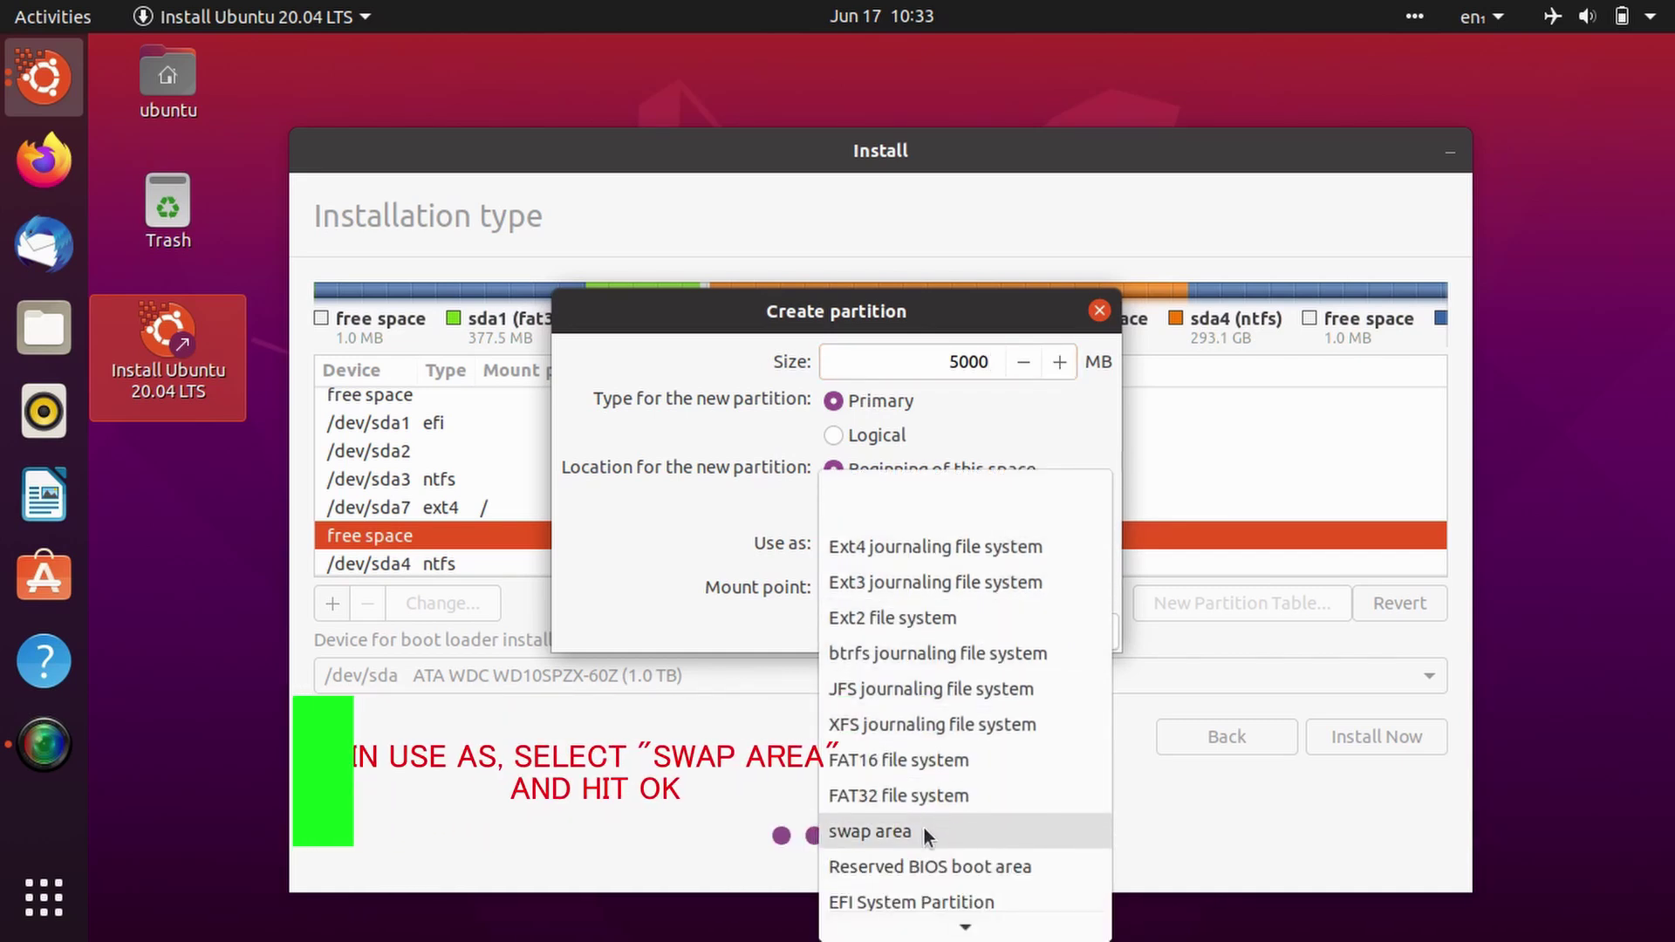
{"action": "left_click", "coordinate": [924, 831]}
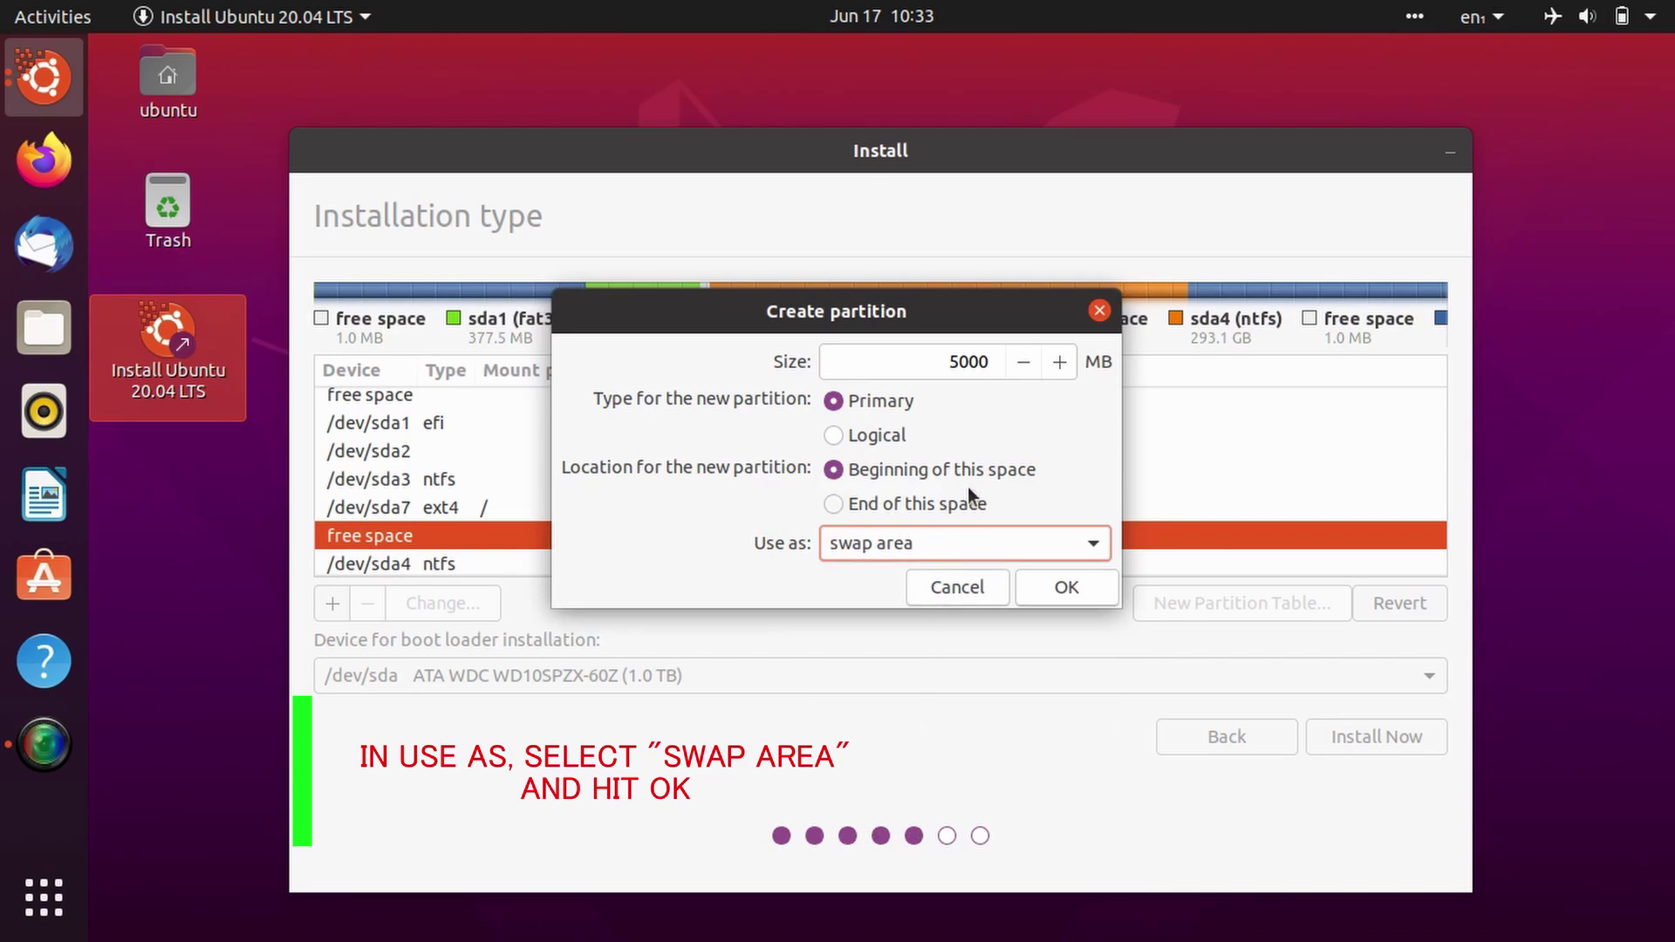
{"action": "left_click", "coordinate": [1057, 586]}
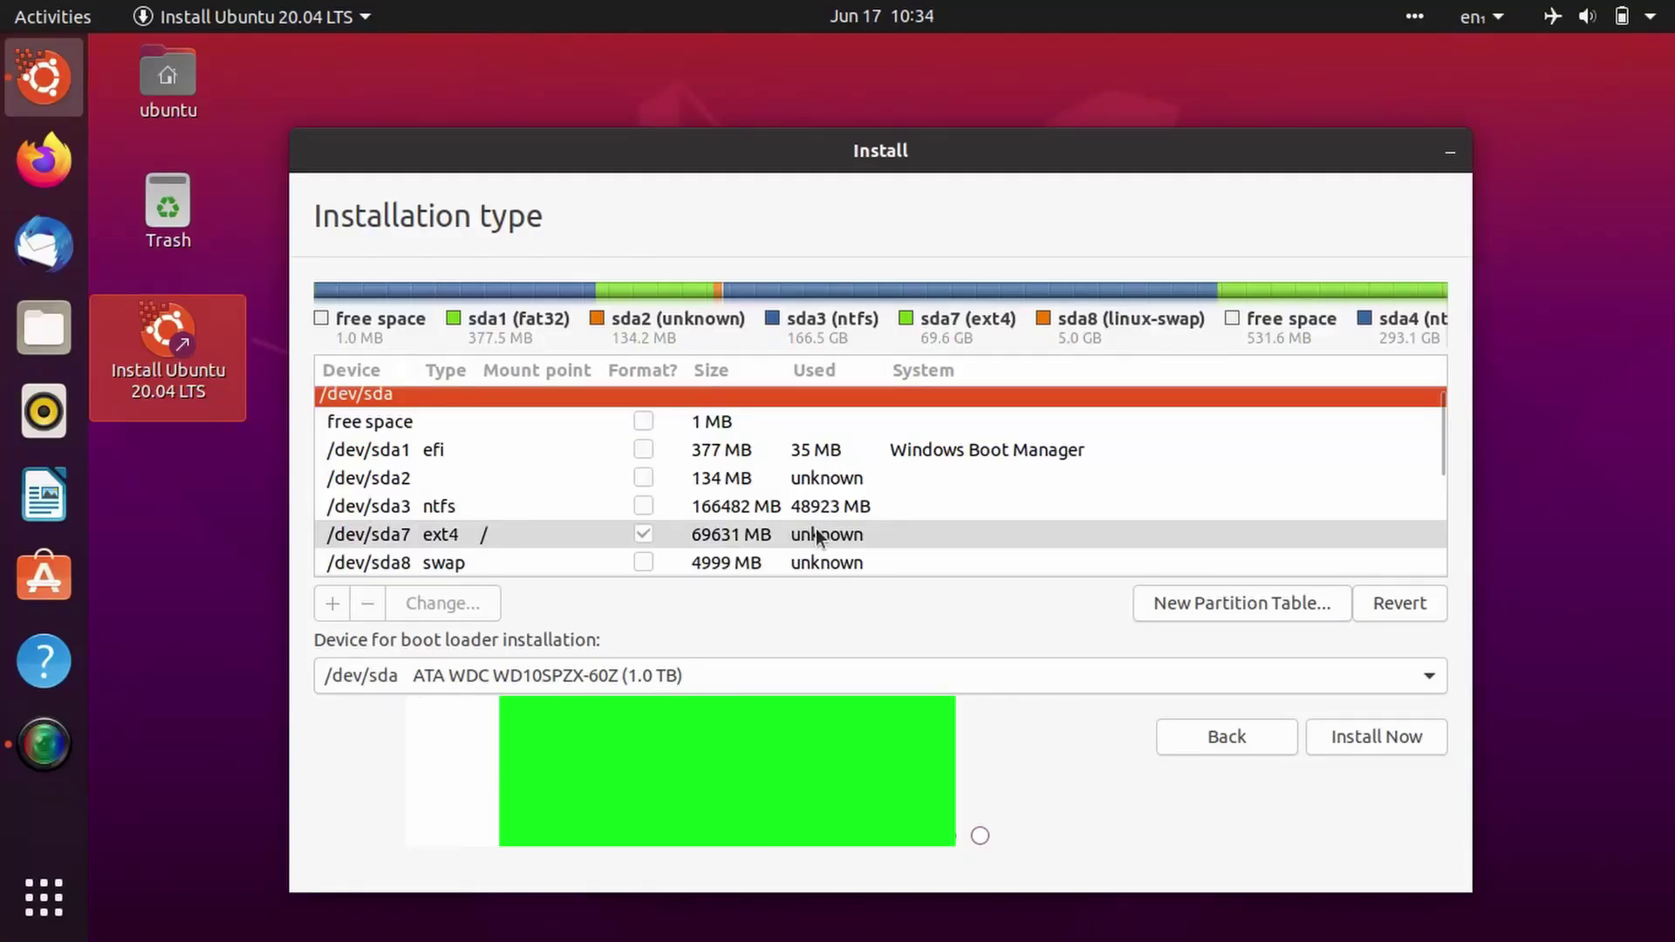
Step: Make the remaining 531 MB free space an EFI System Partition, then start Install Now
{"action": "scroll", "coordinate": [814, 529], "scroll_direction": "down", "scroll_amount": 2}
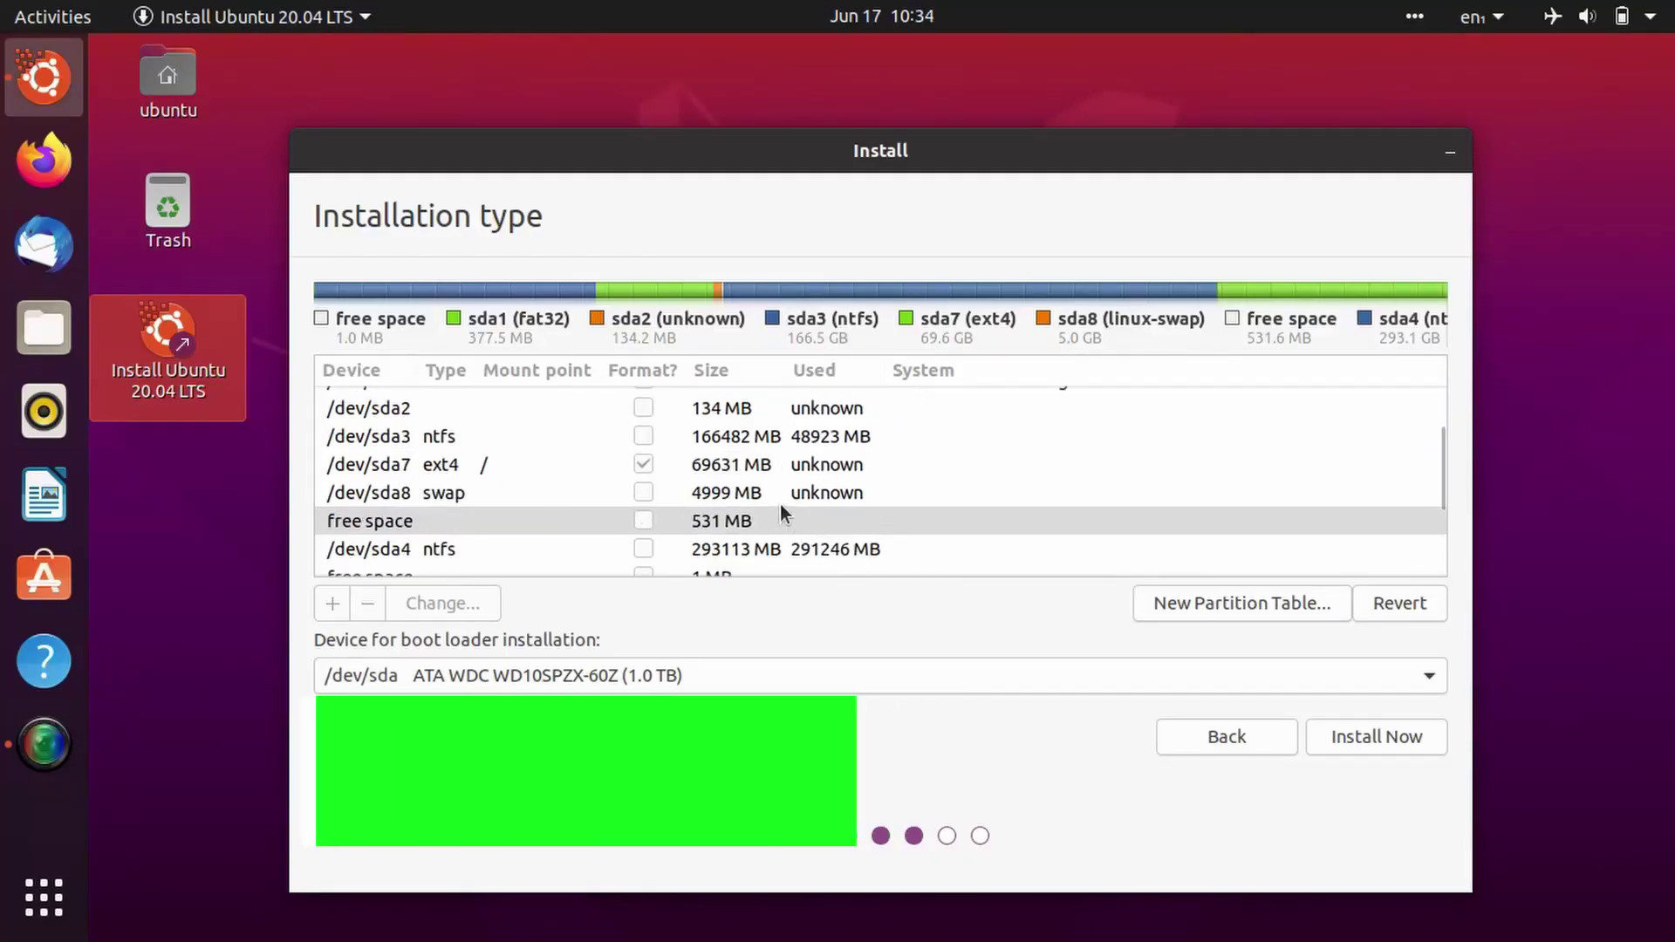
{"action": "left_click", "coordinate": [613, 521]}
{"action": "right_click", "coordinate": [614, 521]}
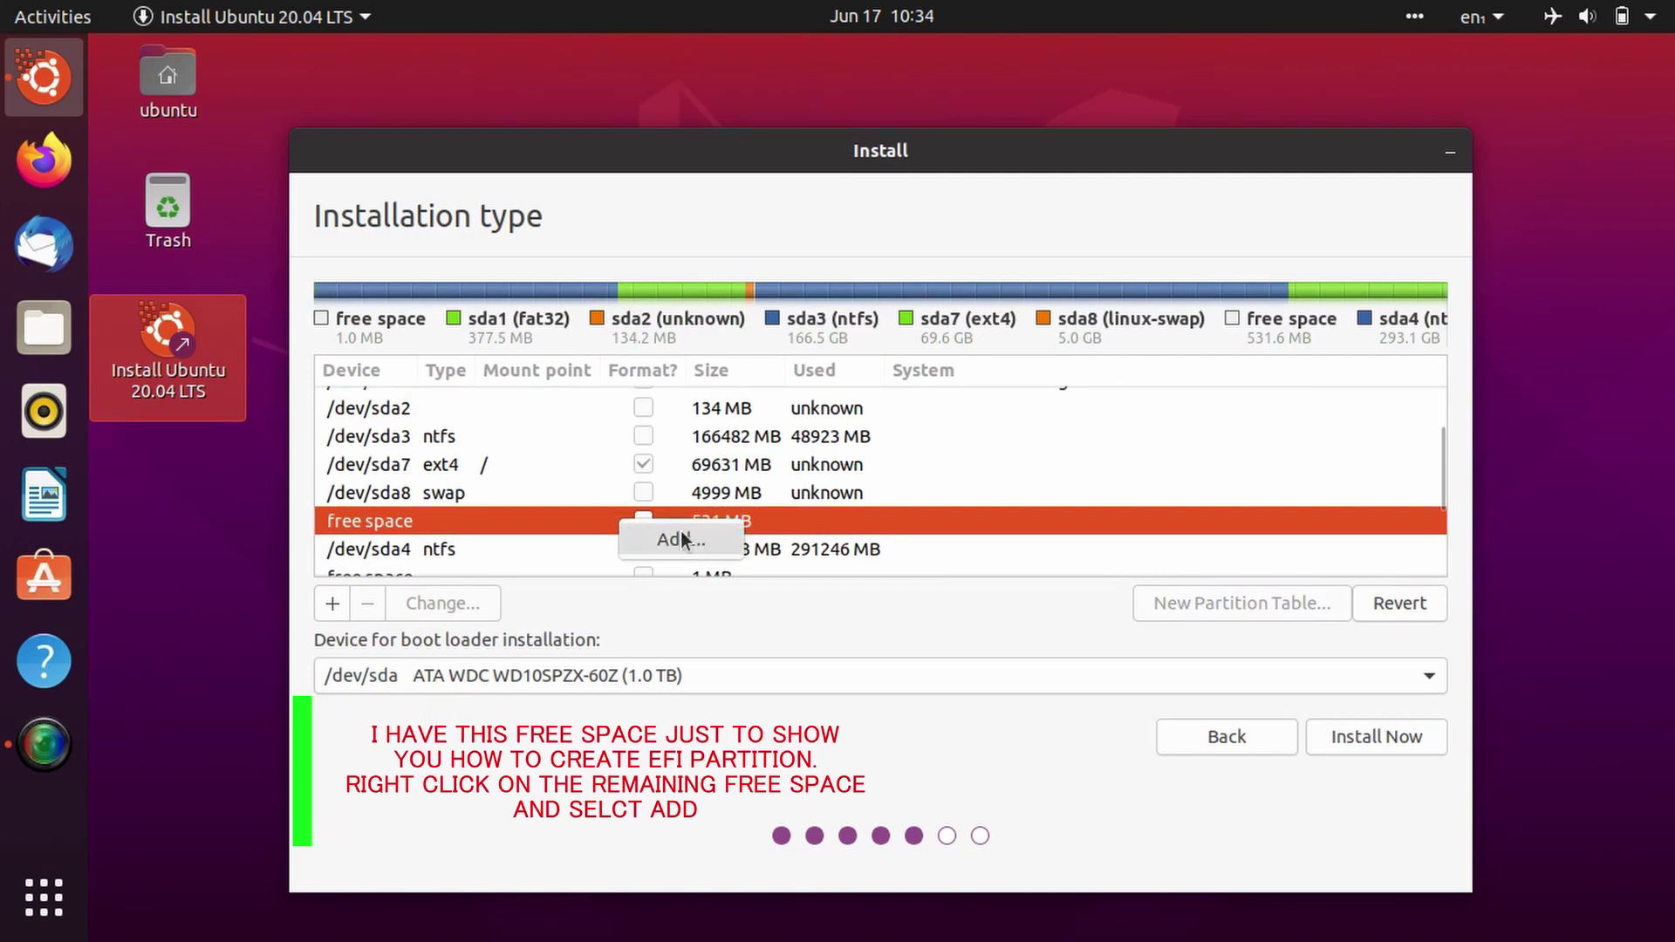
{"action": "left_click", "coordinate": [706, 541]}
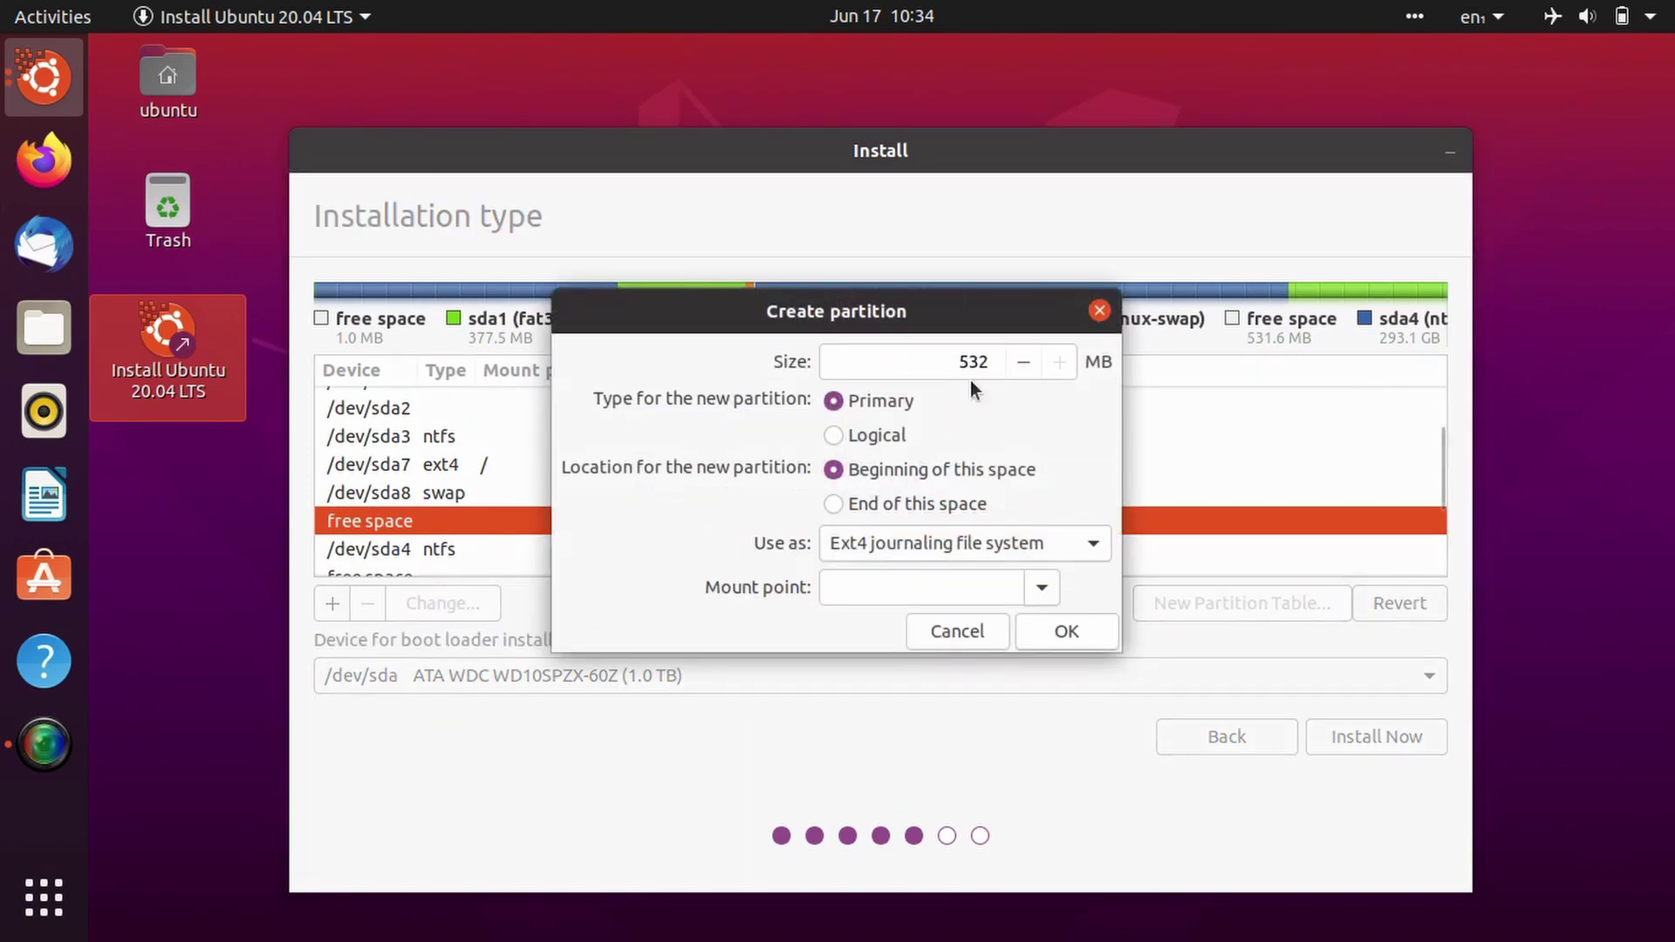
{"action": "left_click", "coordinate": [990, 542]}
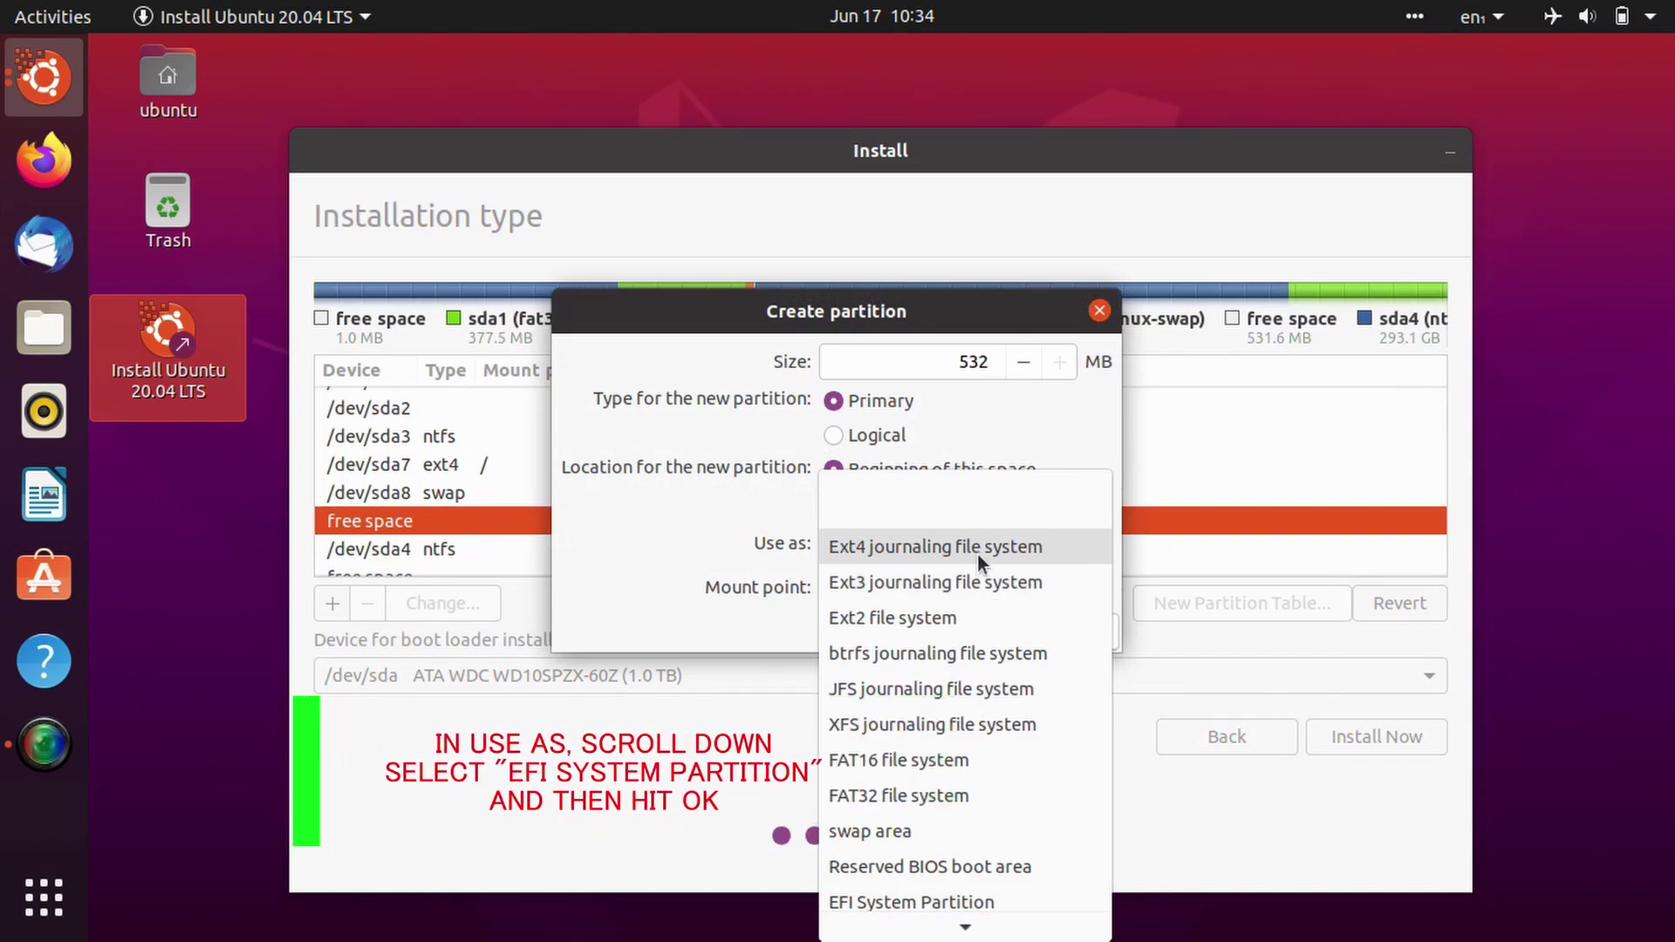
{"action": "scroll", "coordinate": [1019, 693], "scroll_direction": "down", "scroll_amount": 1}
{"action": "scroll", "coordinate": [1019, 693], "scroll_direction": "down", "scroll_amount": 2}
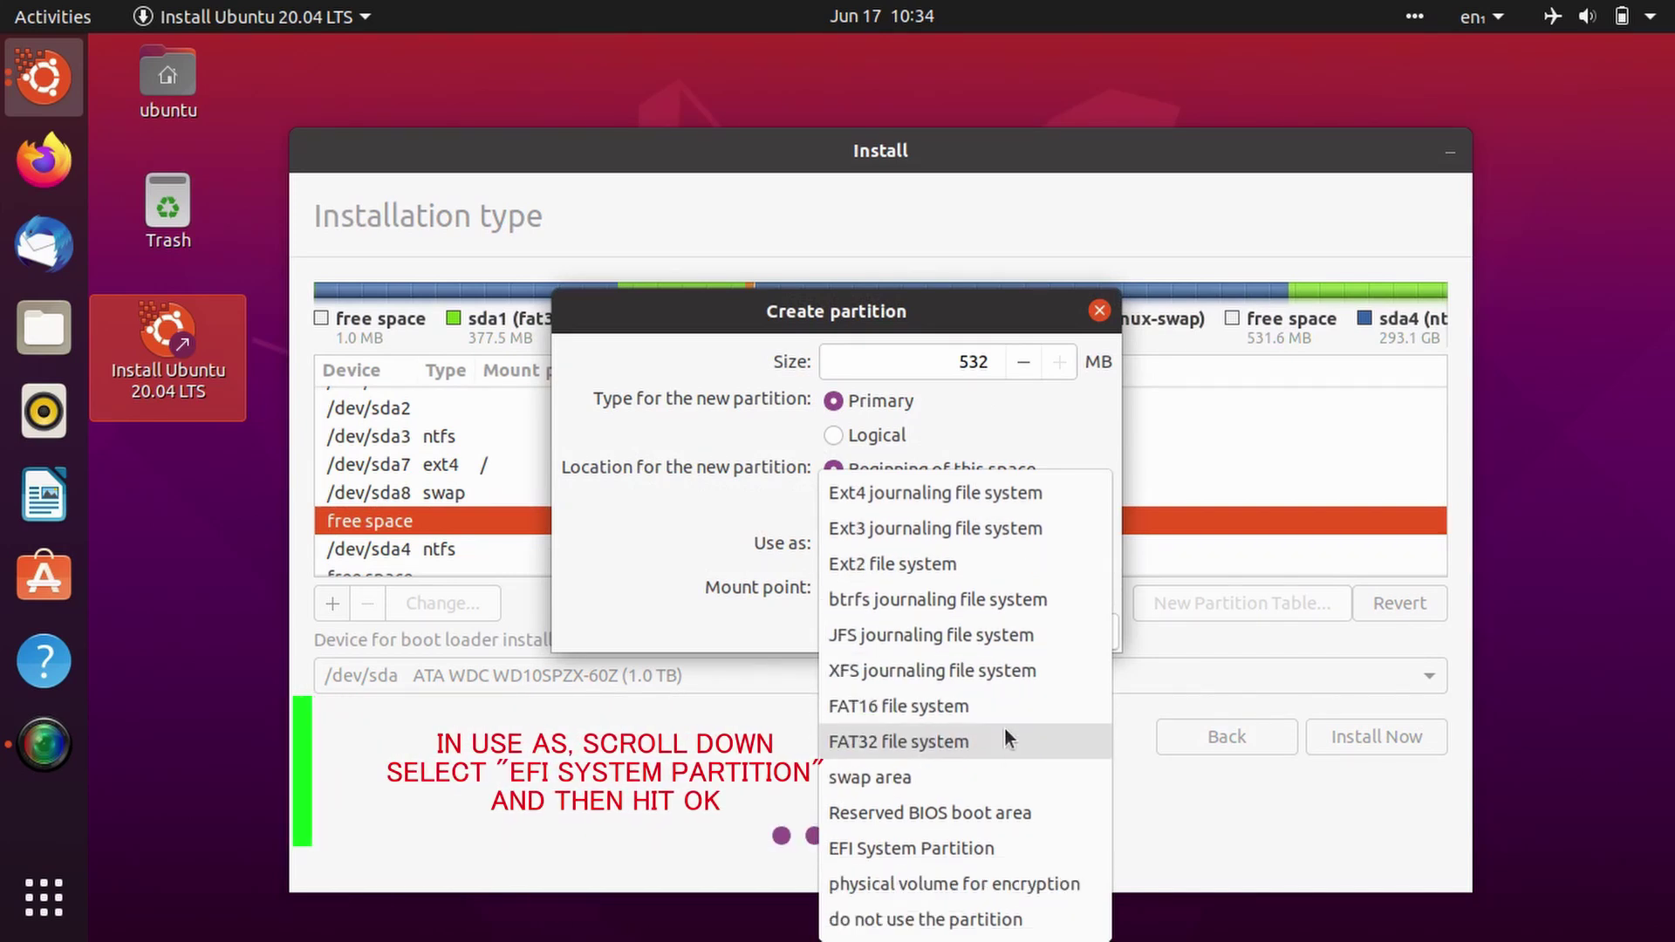
{"action": "left_click", "coordinate": [979, 836]}
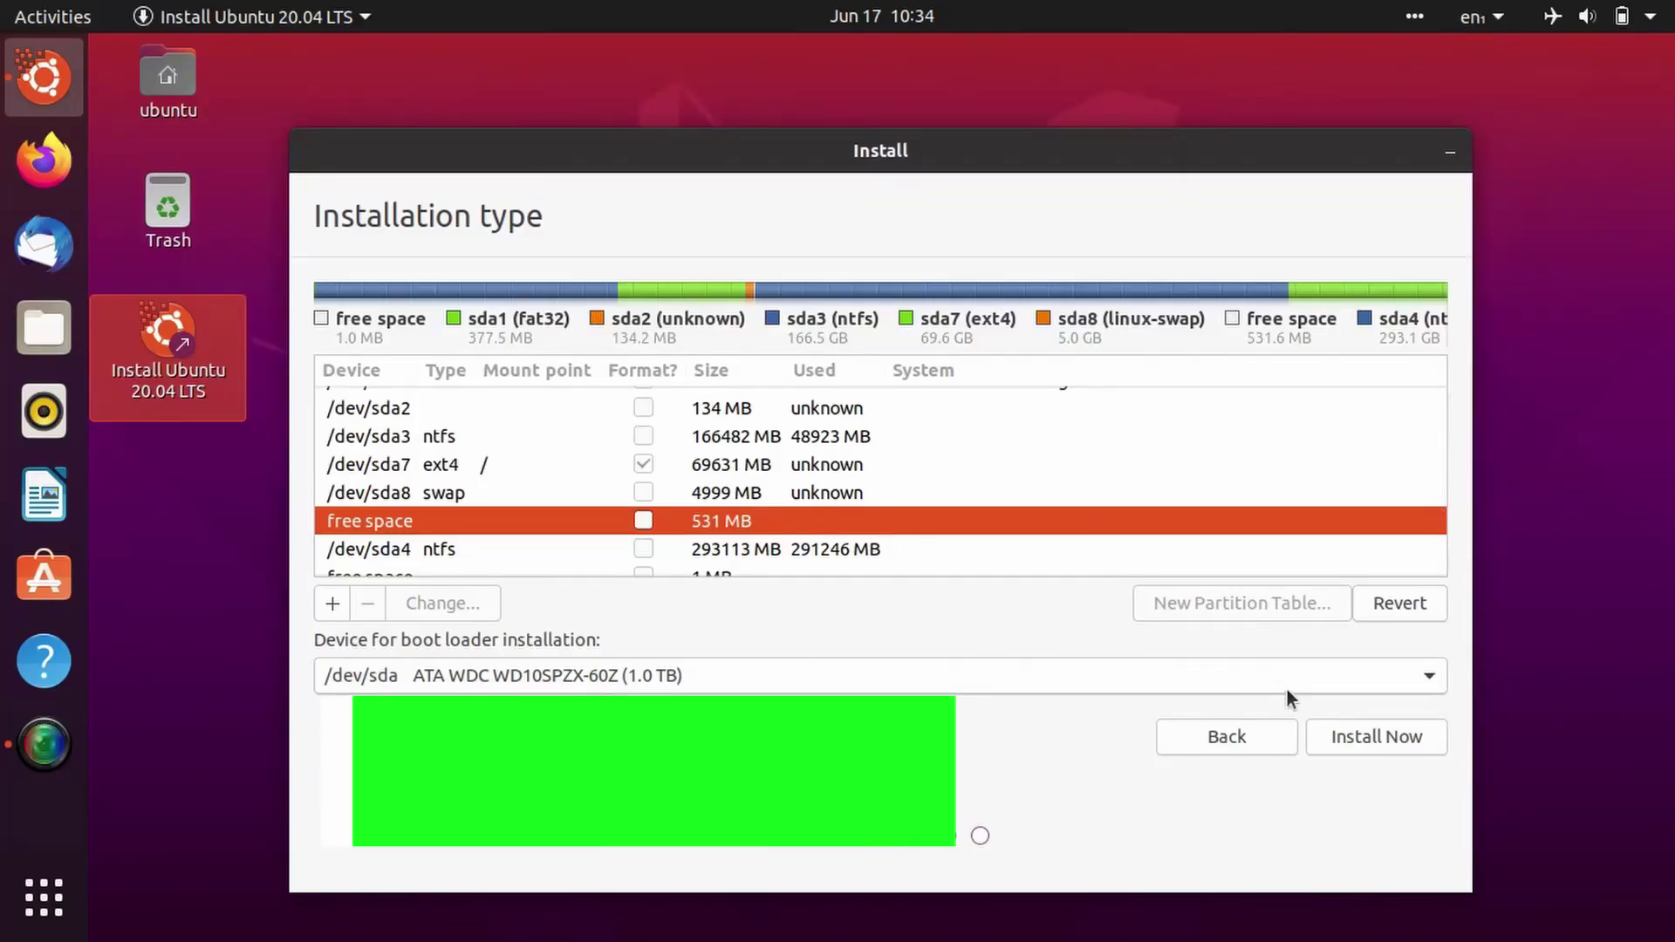
{"action": "left_click", "coordinate": [1373, 741]}
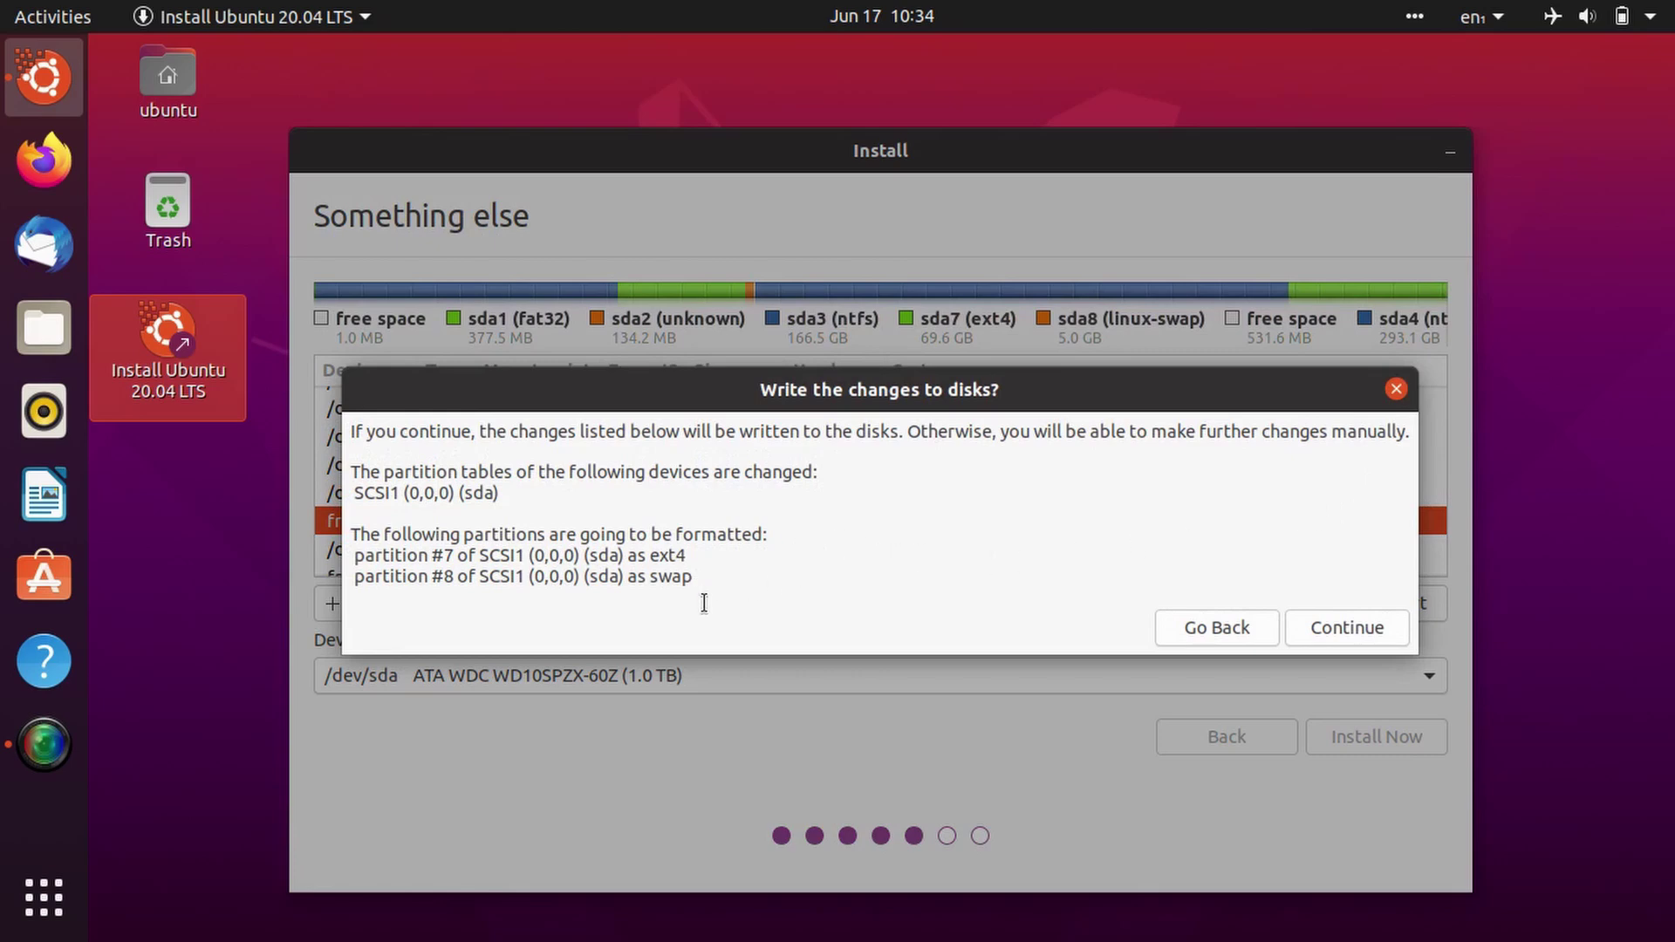
Step: Approve writing the partition changes to disk and set the time zone to Kolkata, India
{"action": "left_click", "coordinate": [1347, 628]}
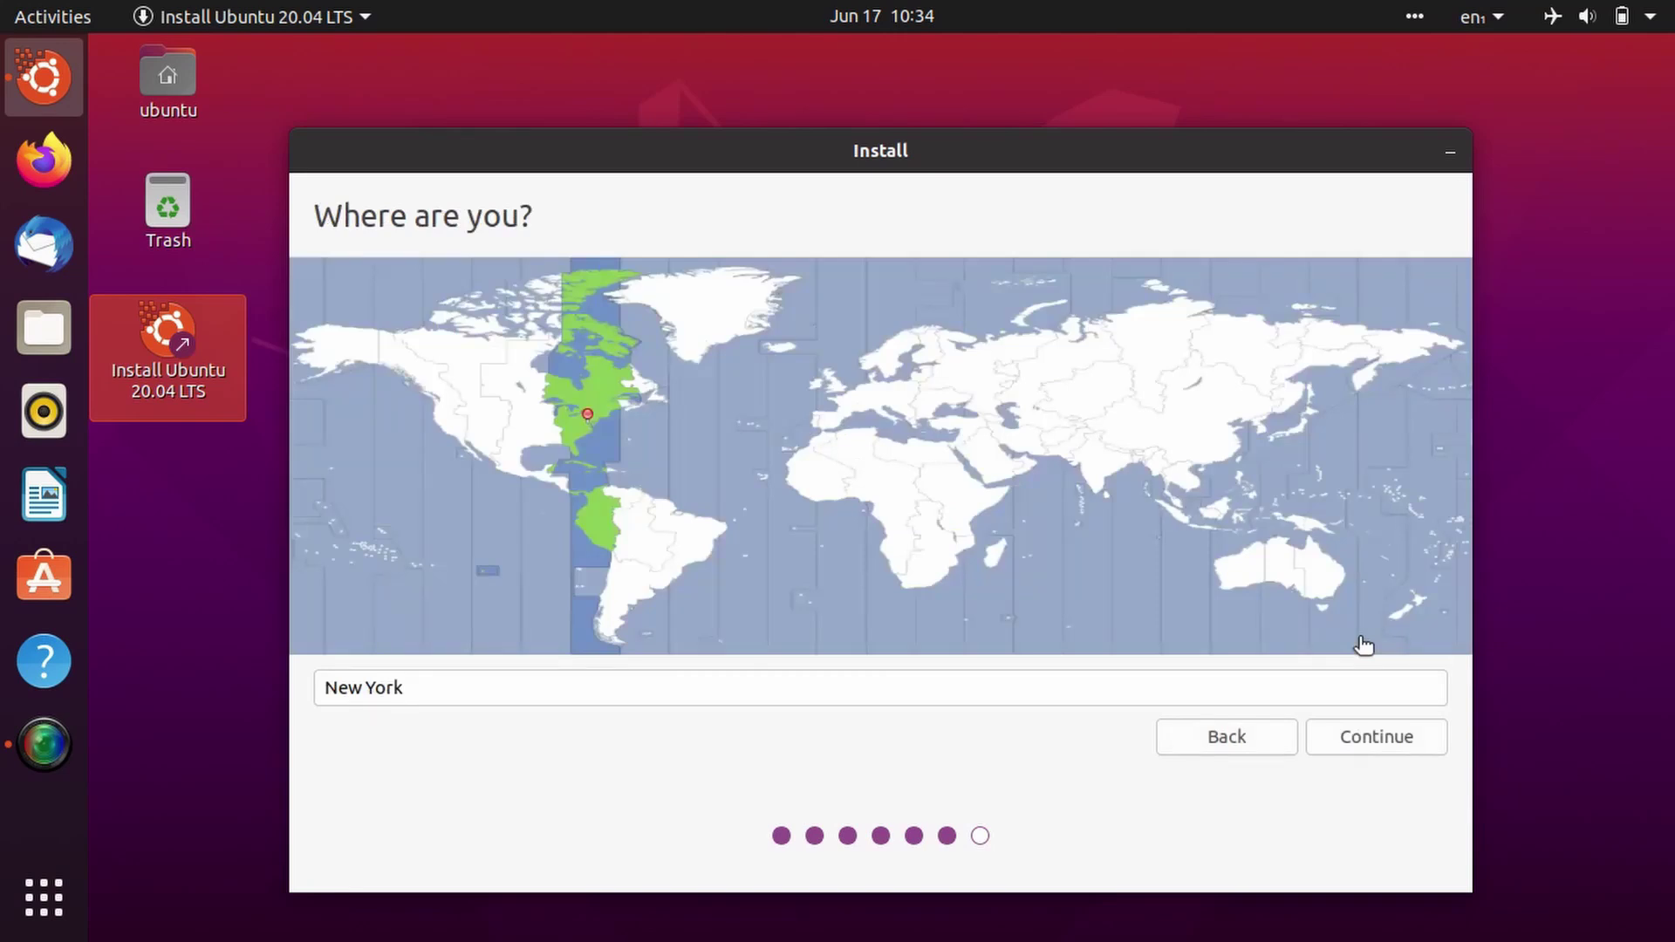
{"action": "left_click", "coordinate": [1126, 464]}
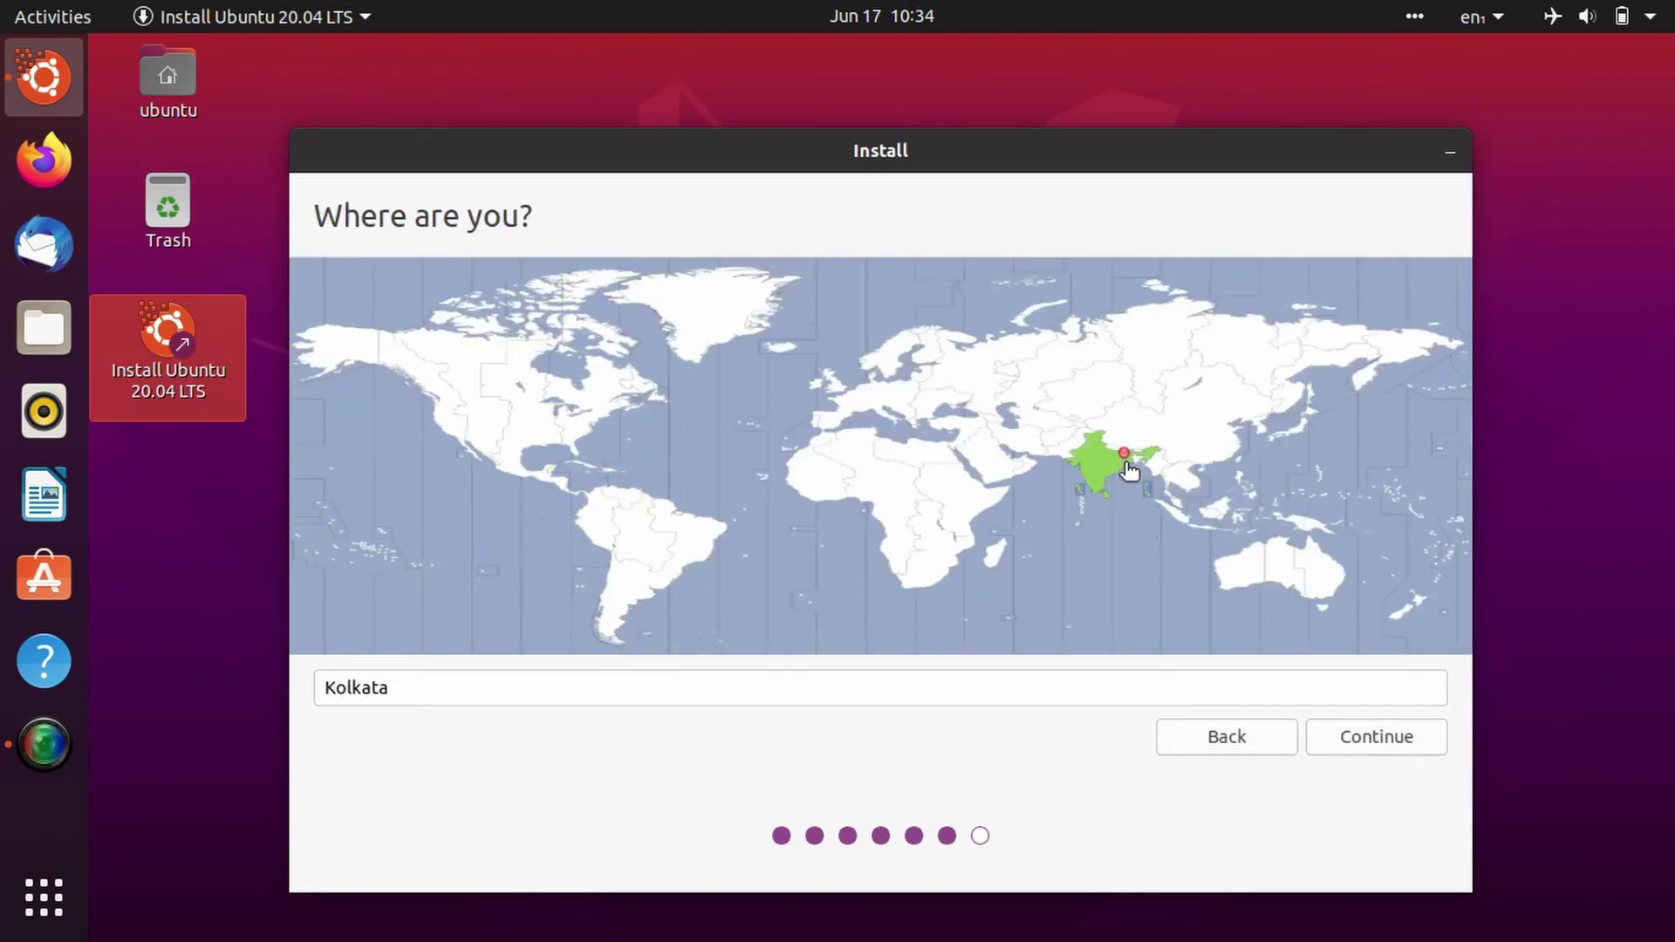
{"action": "left_click", "coordinate": [1354, 736]}
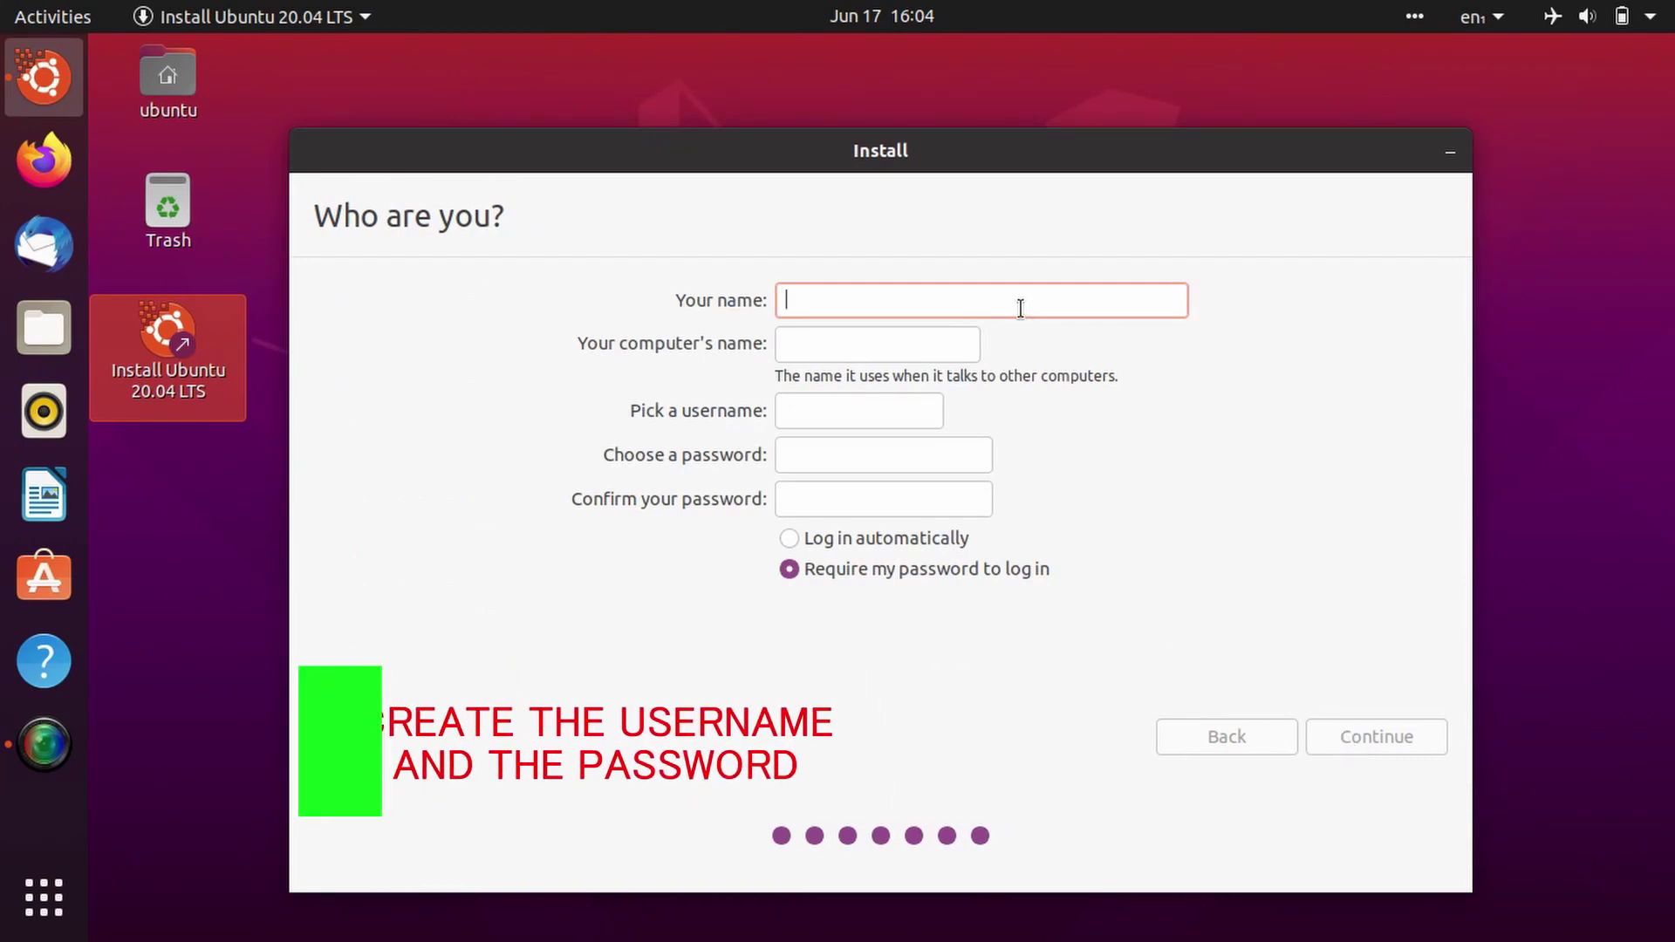
Step: Enter the account name, password and its confirmation, then continue so files start copying
{"action": "type", "text": "ironman"}
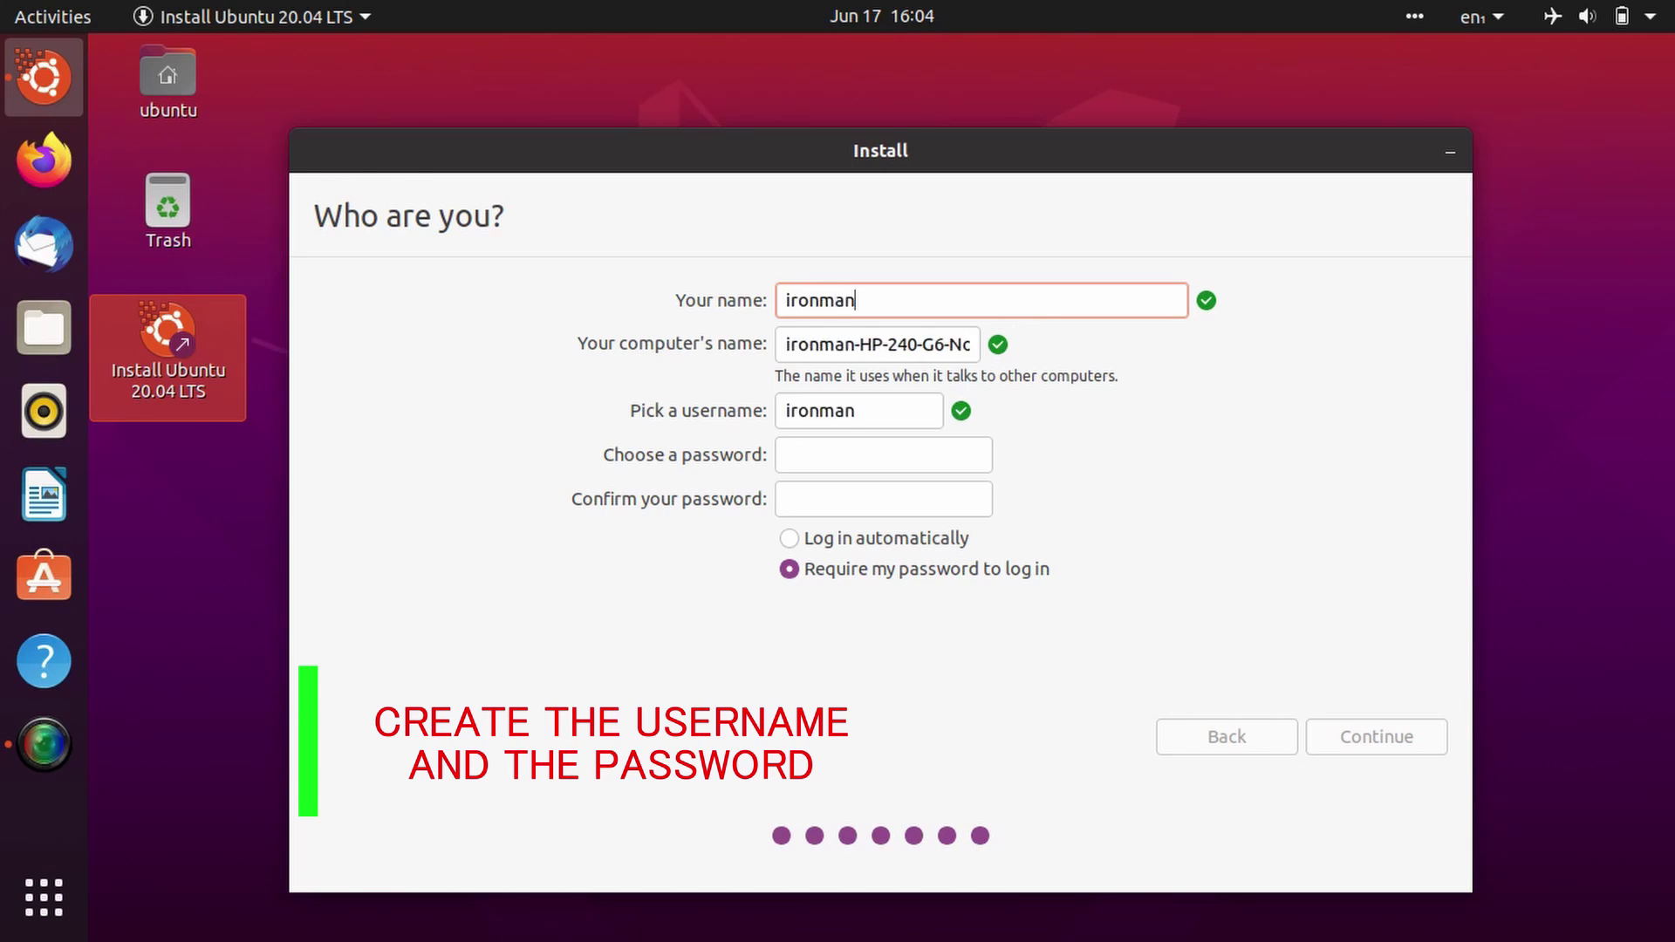
{"action": "left_click", "coordinate": [888, 463]}
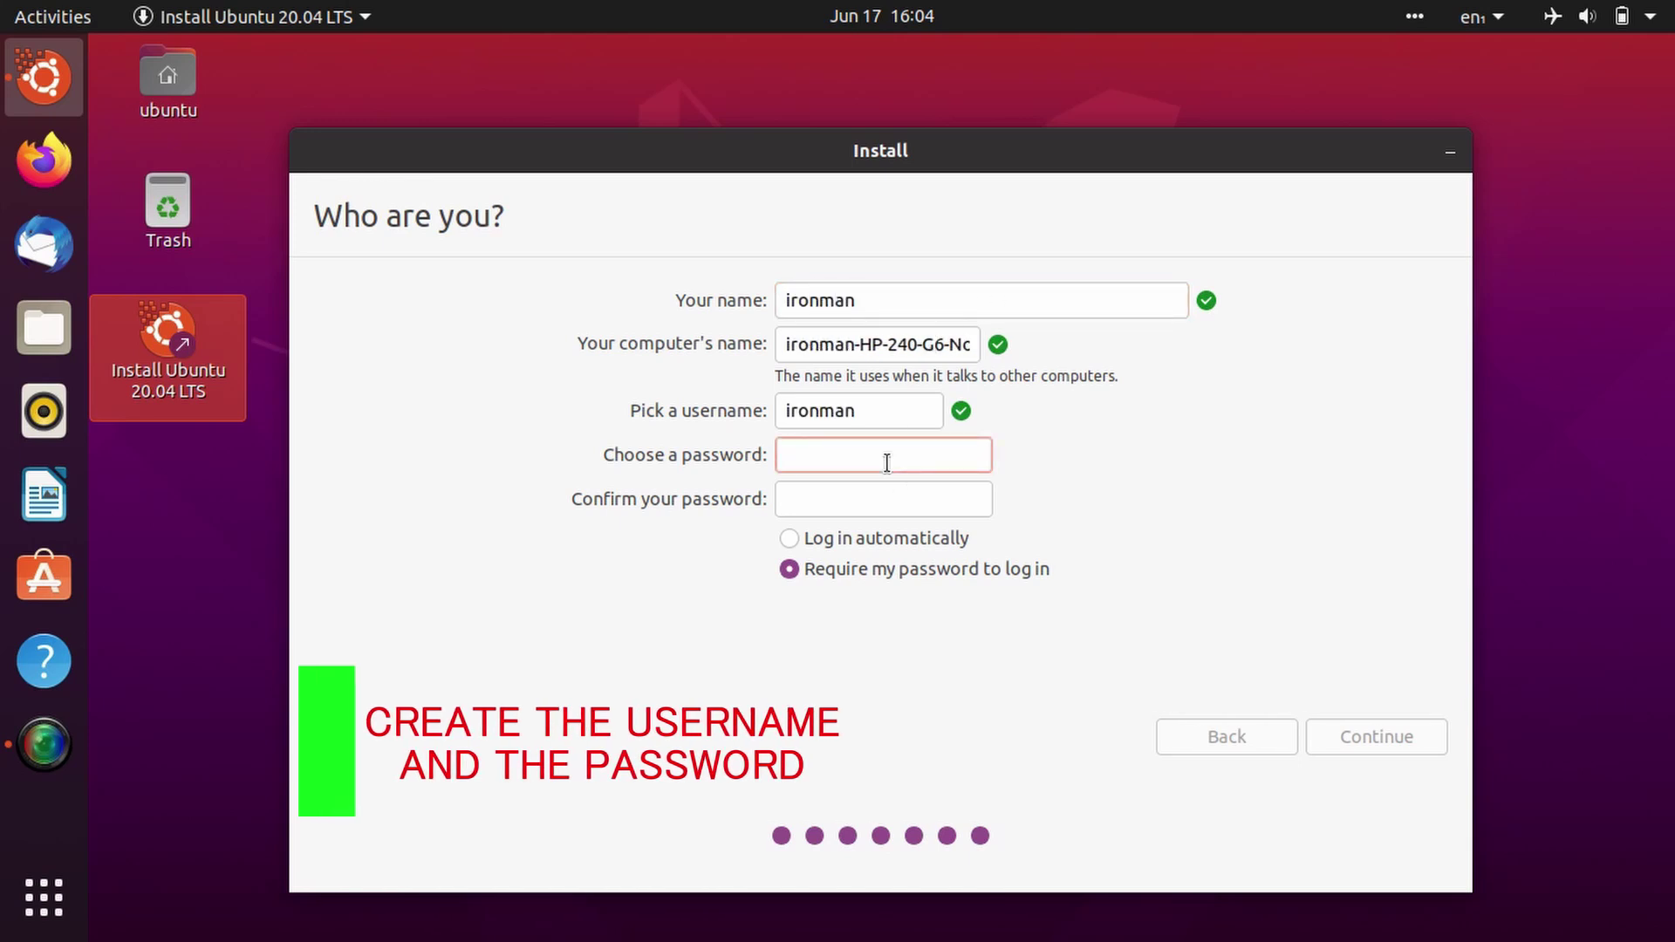
{"action": "type", "text": "12345678"}
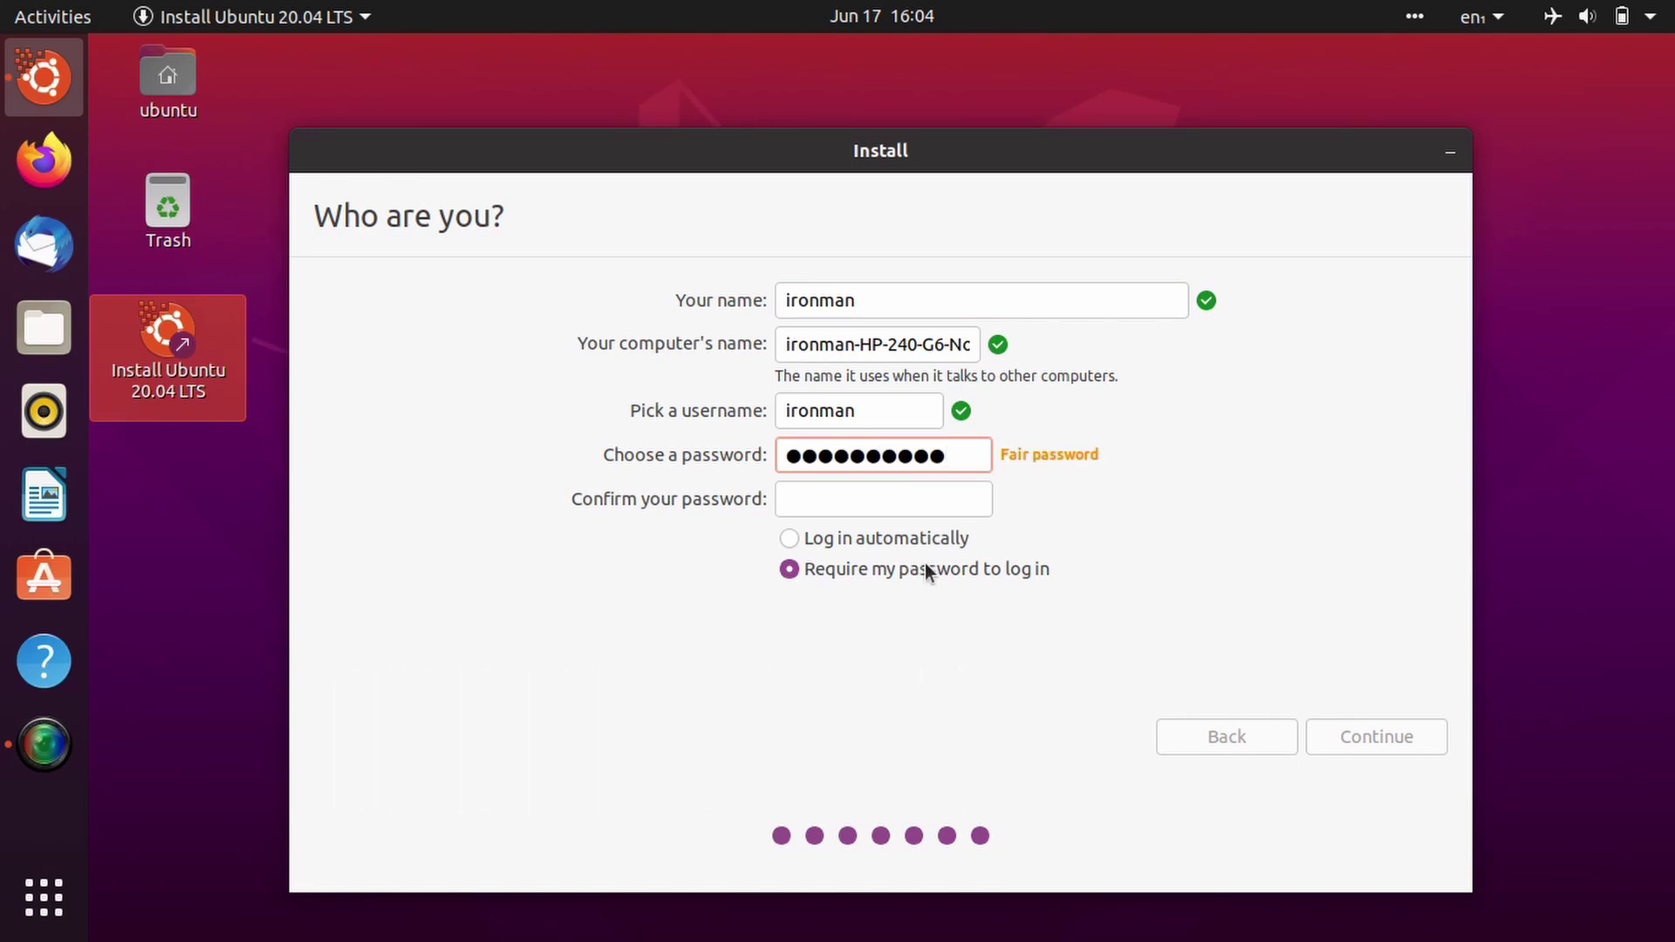
{"action": "left_click", "coordinate": [926, 506]}
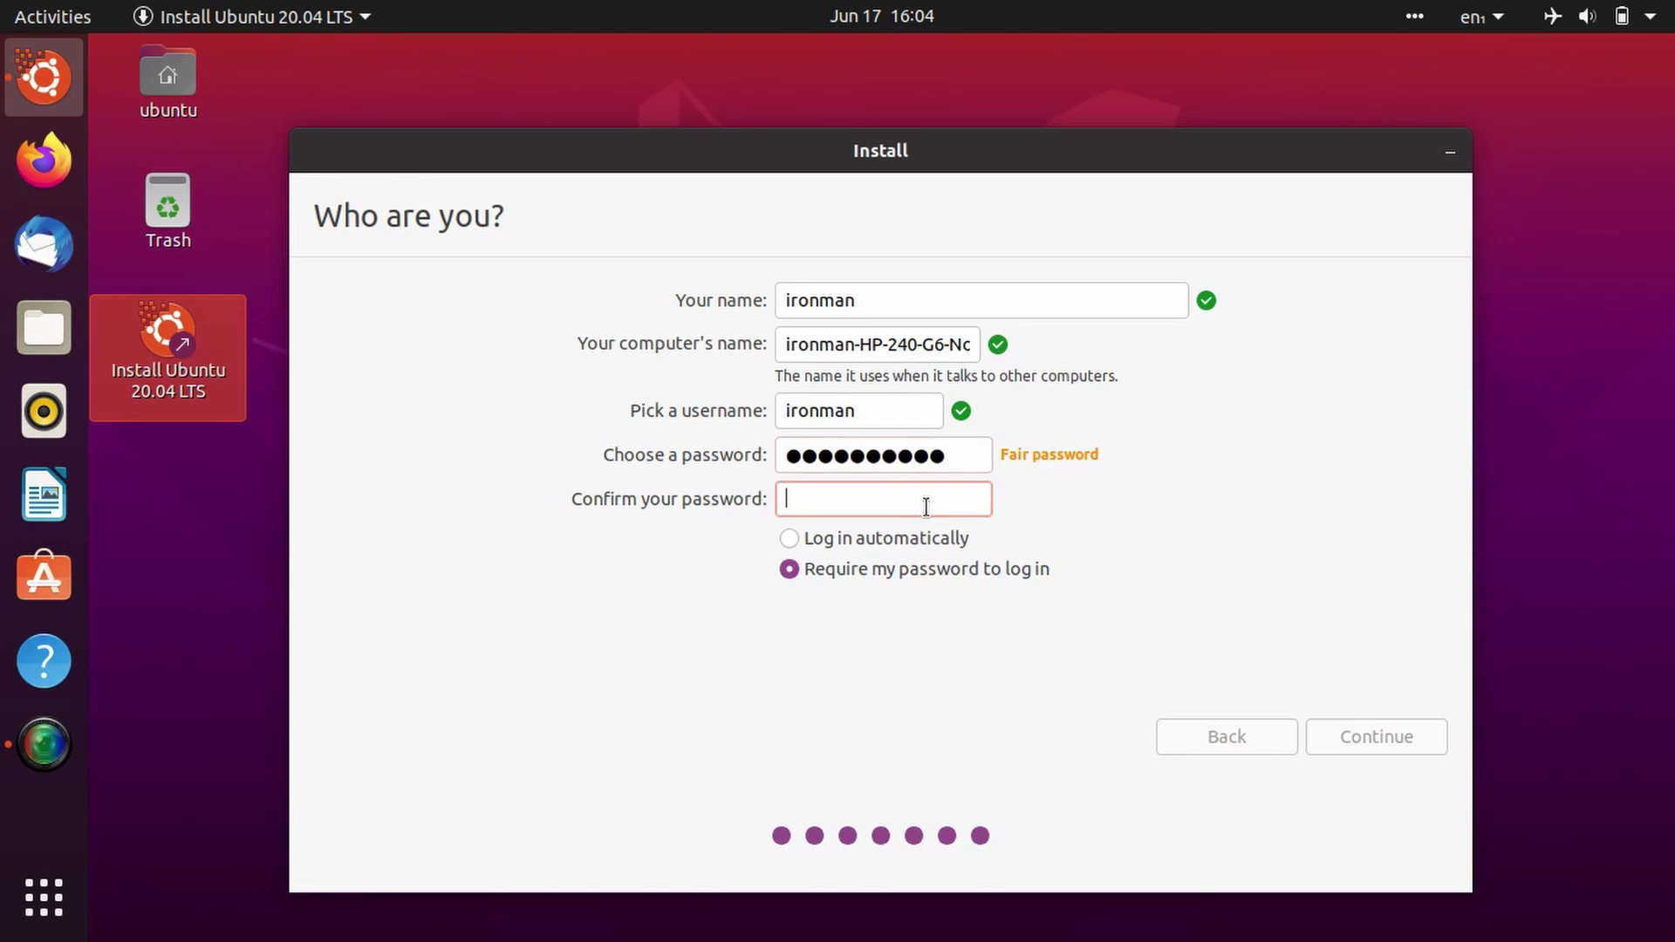
{"action": "type", "text": "12345678910"}
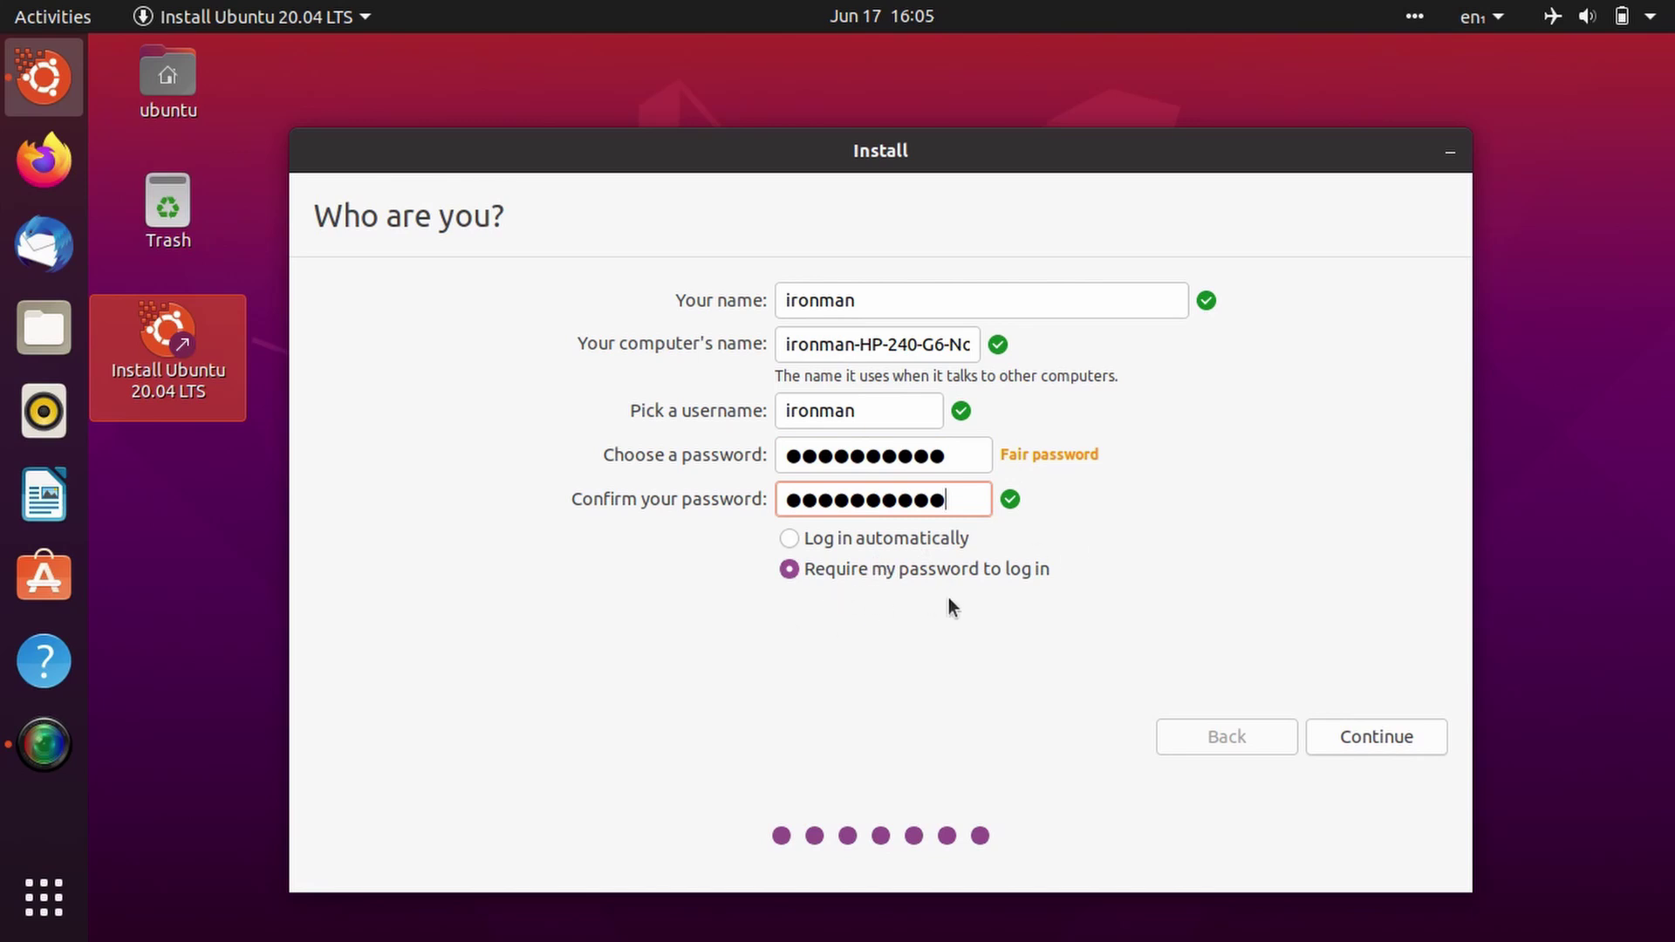
{"action": "left_click", "coordinate": [1415, 735]}
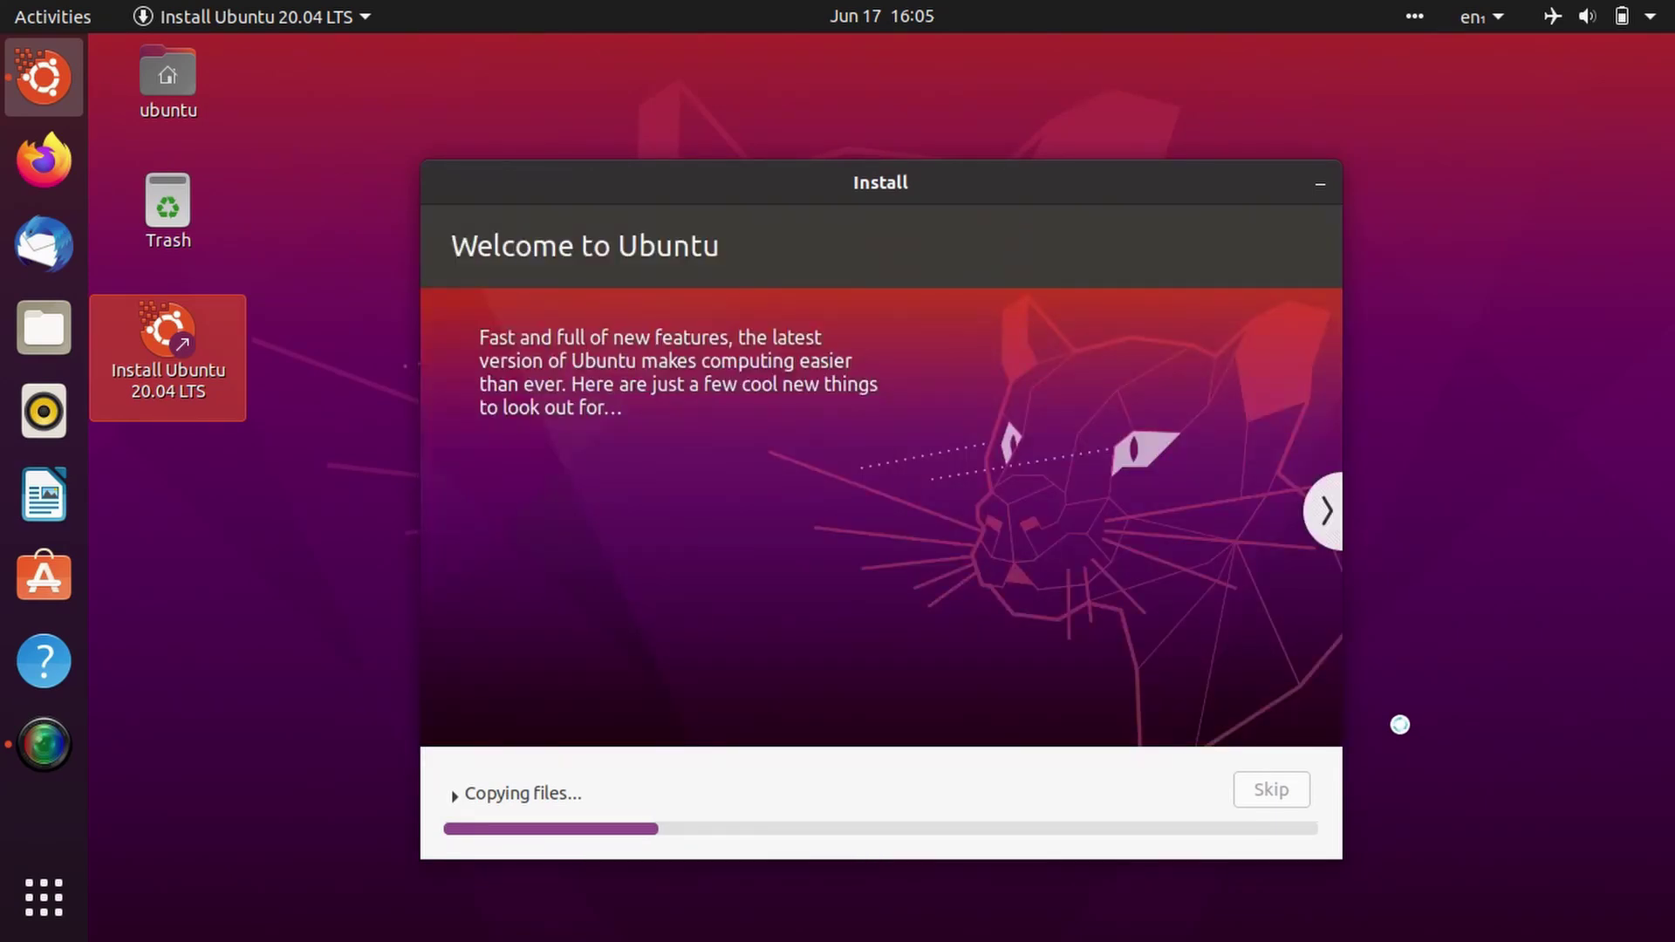
Step: Step the slideshow through music, photos, web, office and accessibility slides to Help and support
{"action": "left_click", "coordinate": [1322, 515]}
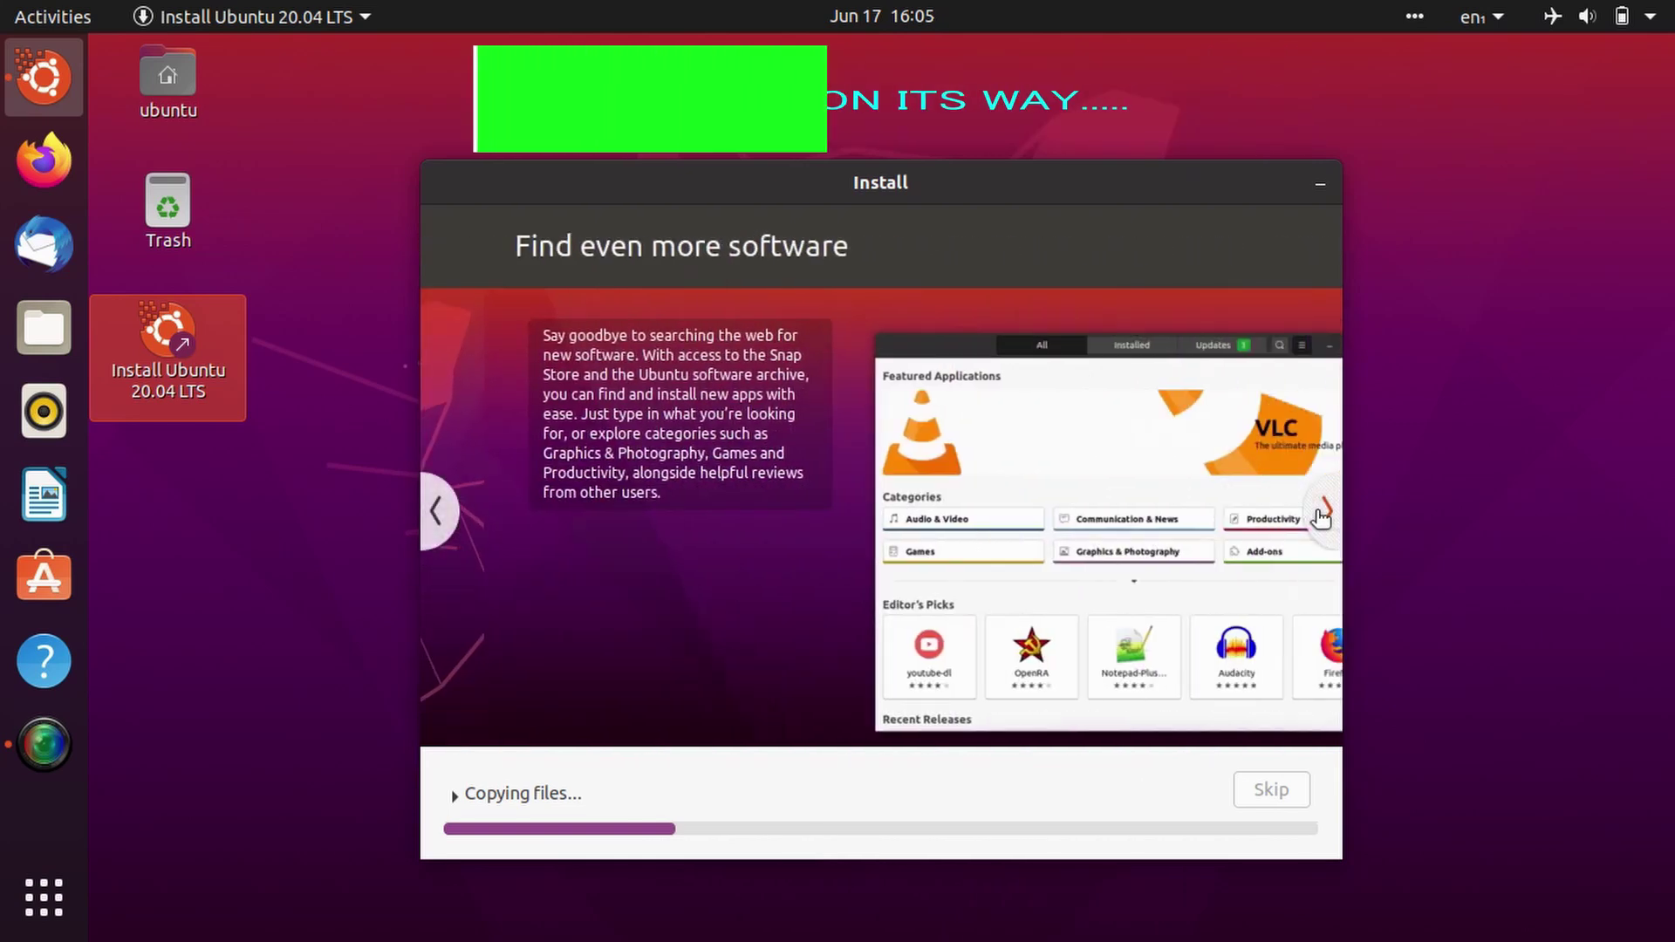
{"action": "left_click", "coordinate": [1324, 511]}
{"action": "left_click", "coordinate": [1326, 513]}
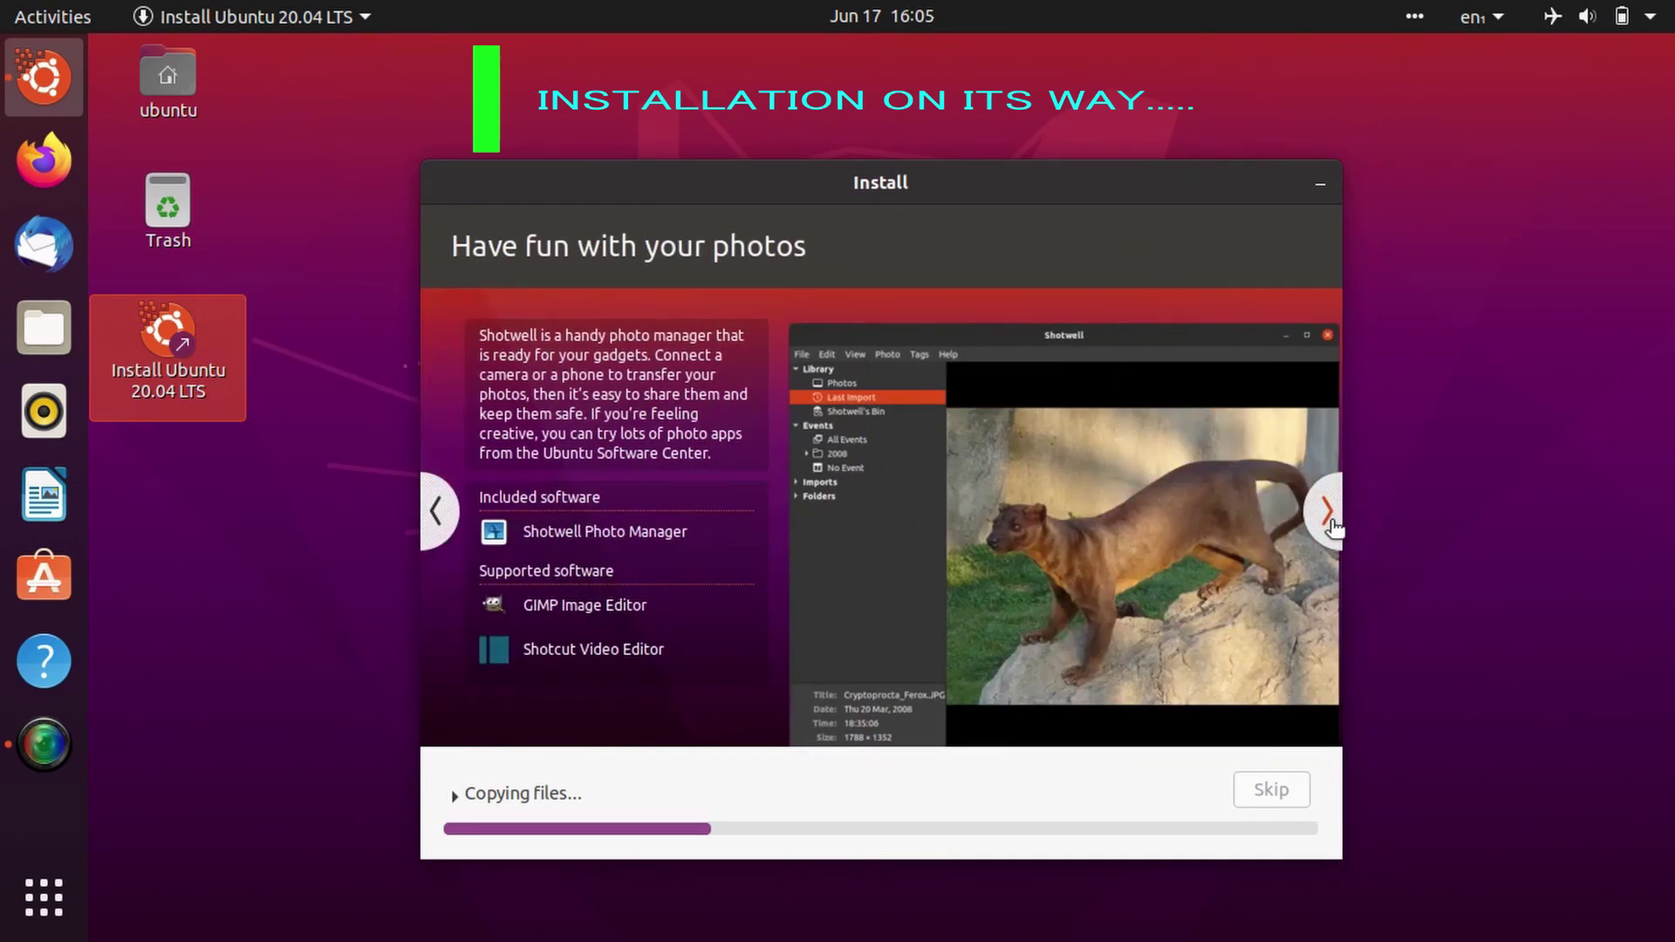
{"action": "left_click", "coordinate": [1329, 520]}
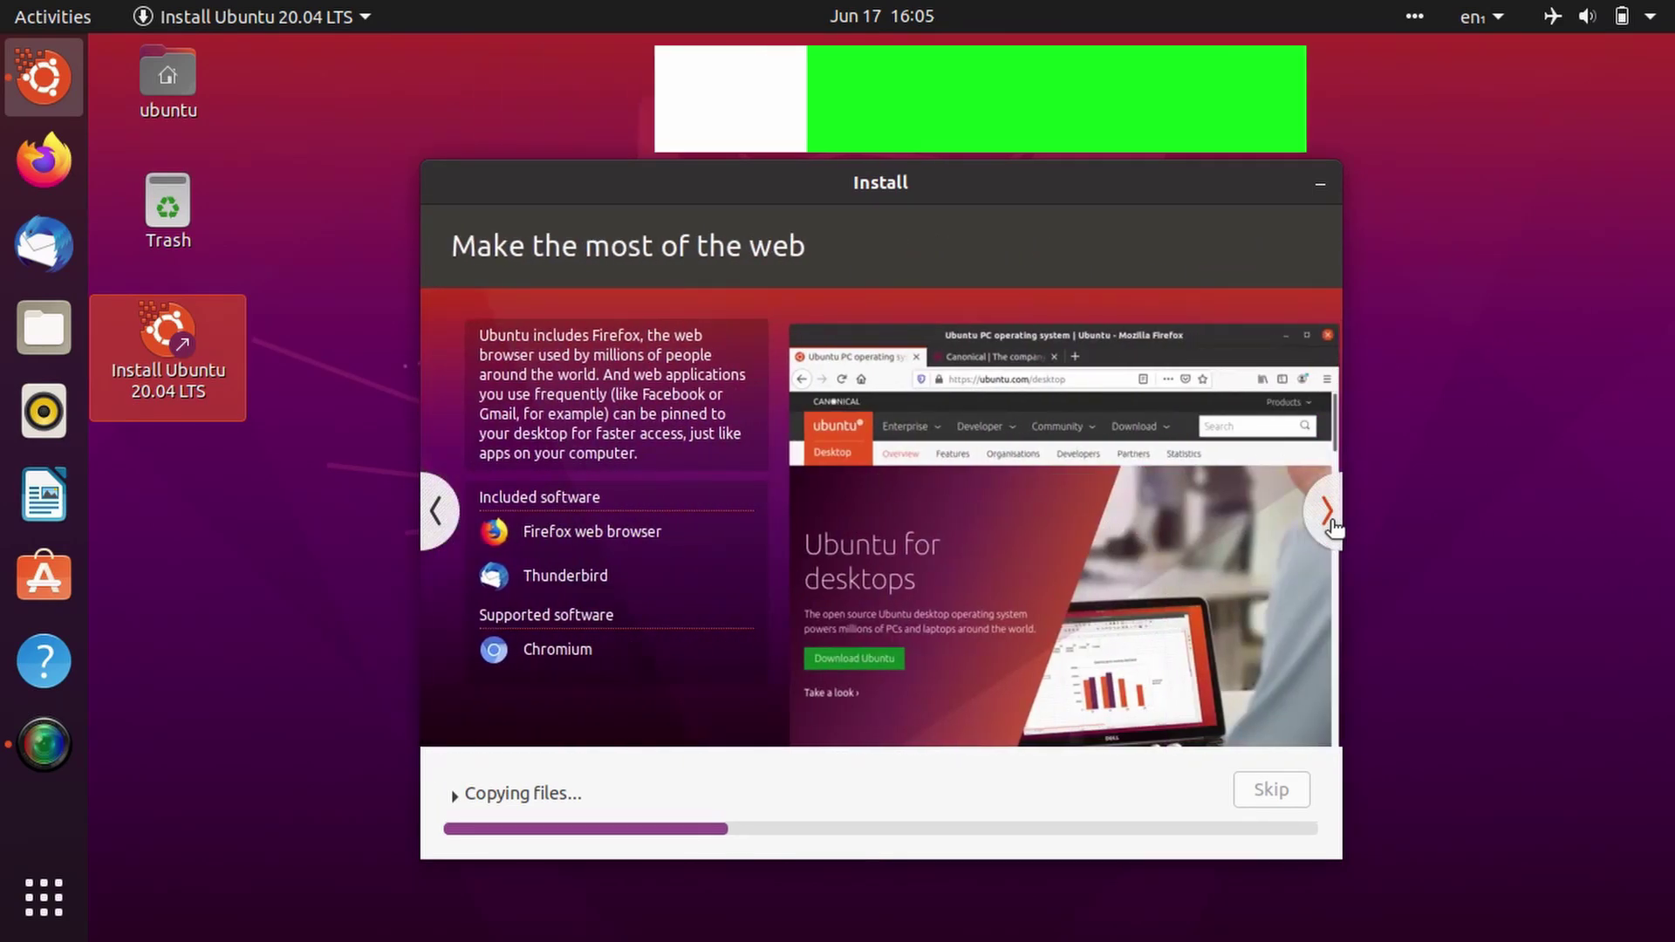
{"action": "left_click", "coordinate": [1328, 514]}
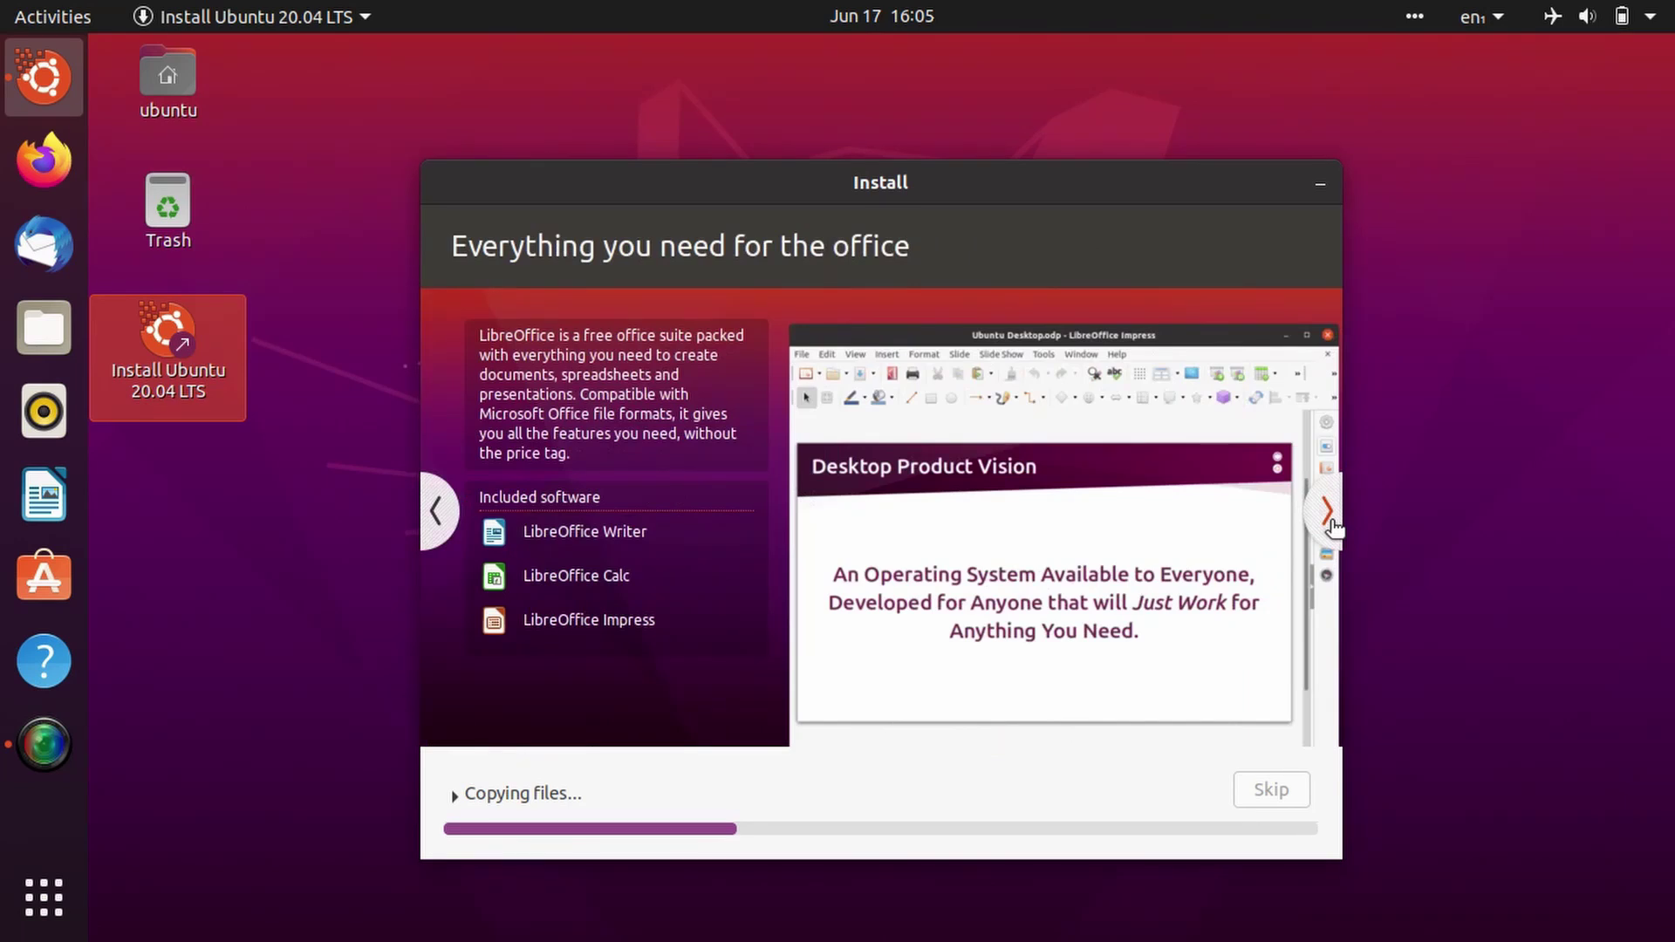
{"action": "left_click", "coordinate": [1327, 515]}
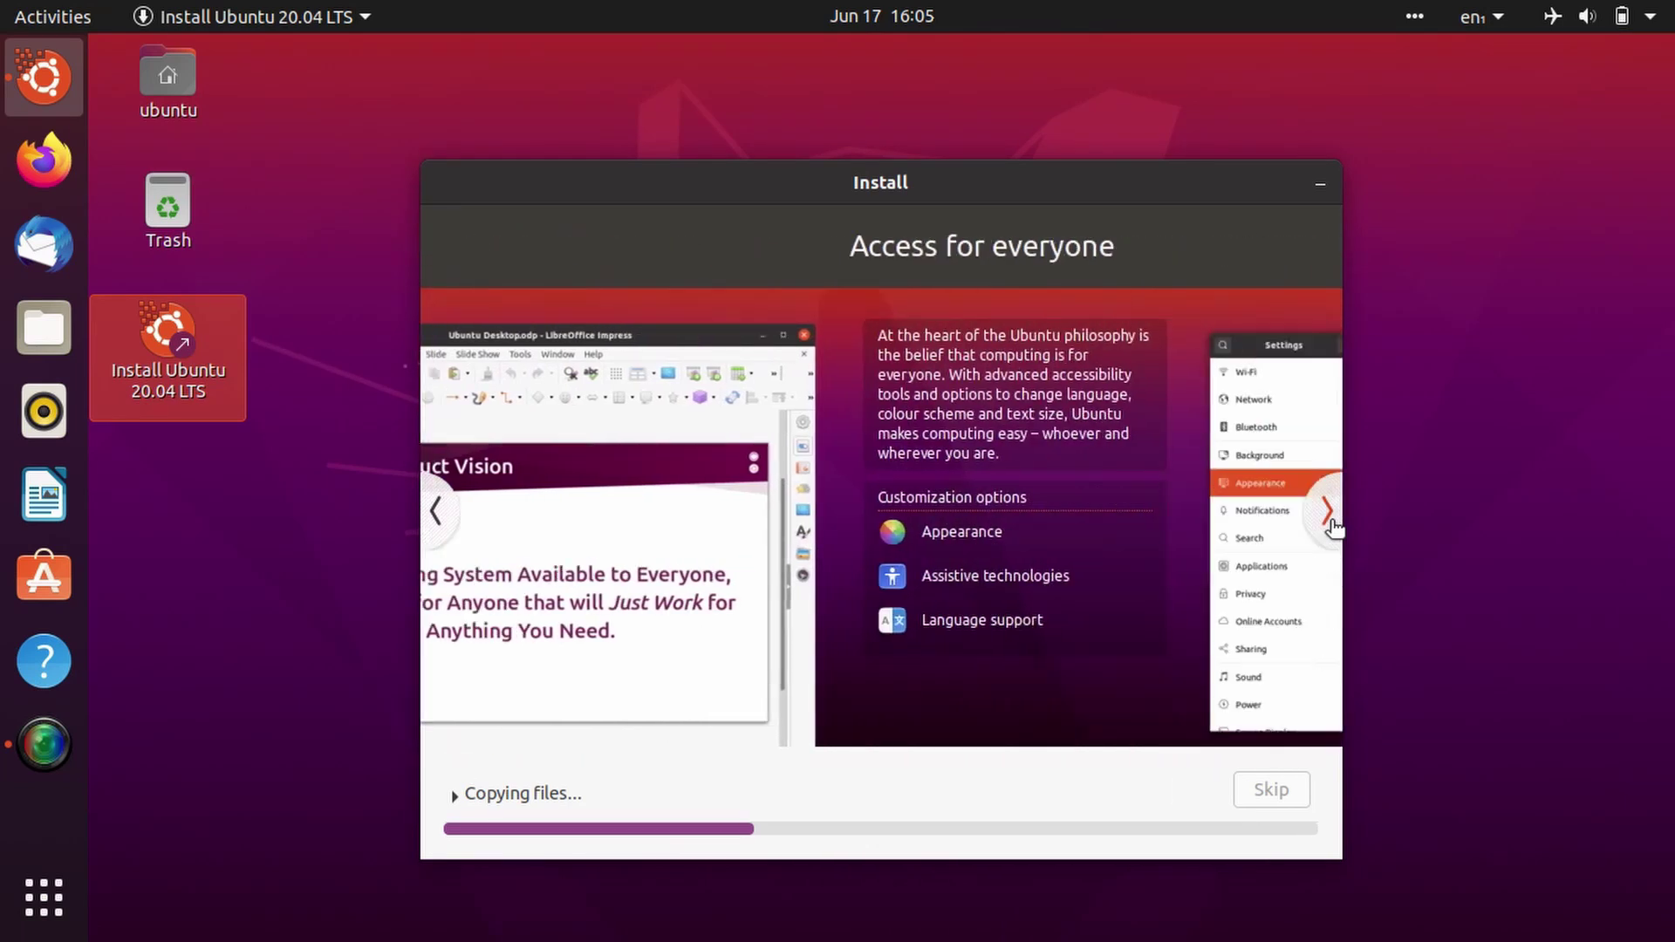
{"action": "left_click", "coordinate": [1330, 520]}
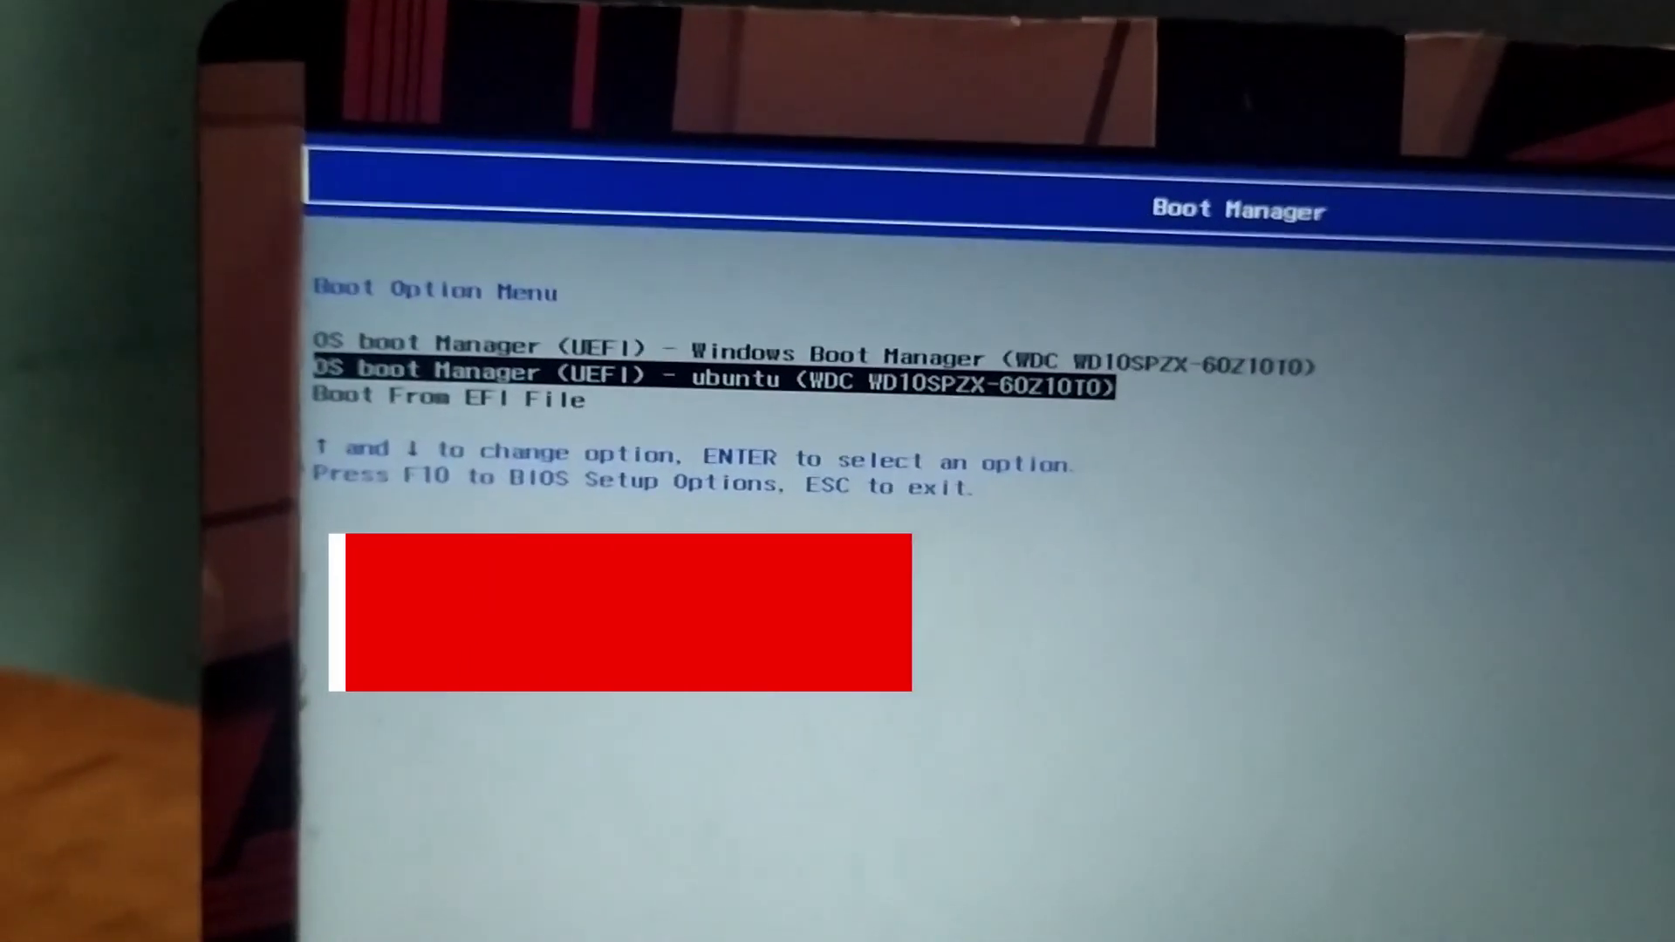
Step: In HP Boot Manager, boot the 'OS boot Manager (UEFI) - ubuntu' entry
{"action": "key", "text": "Up"}
{"action": "key", "text": "Down"}
{"action": "key", "text": "Up"}
{"action": "key", "text": "Down"}
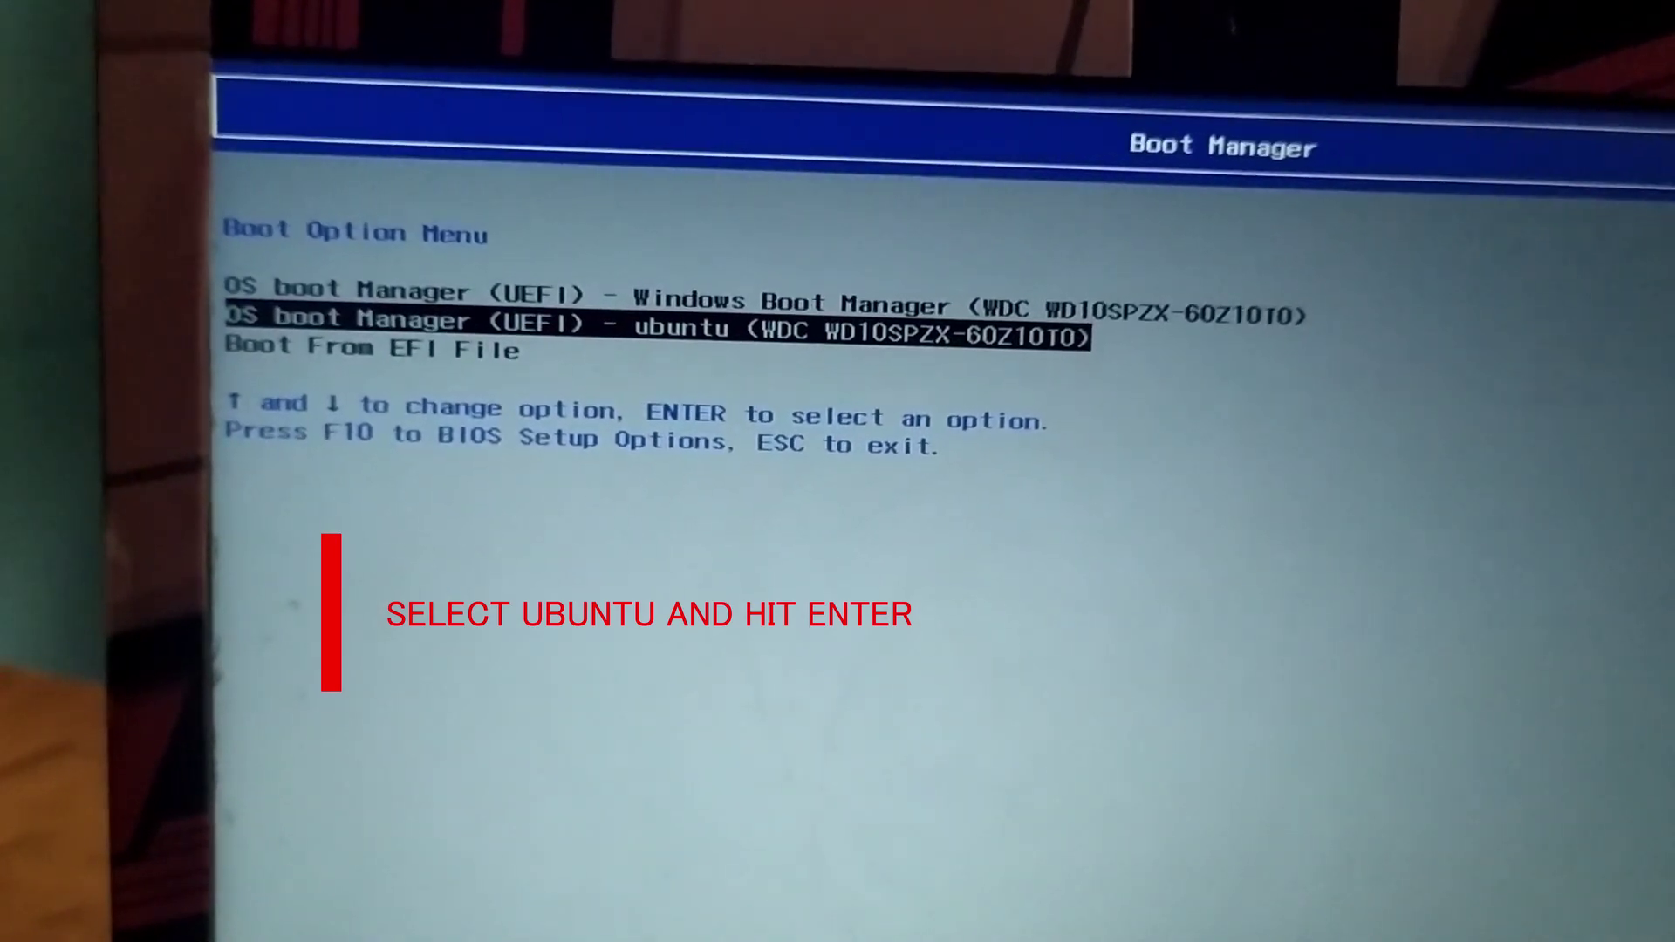
{"action": "key", "text": "Return"}
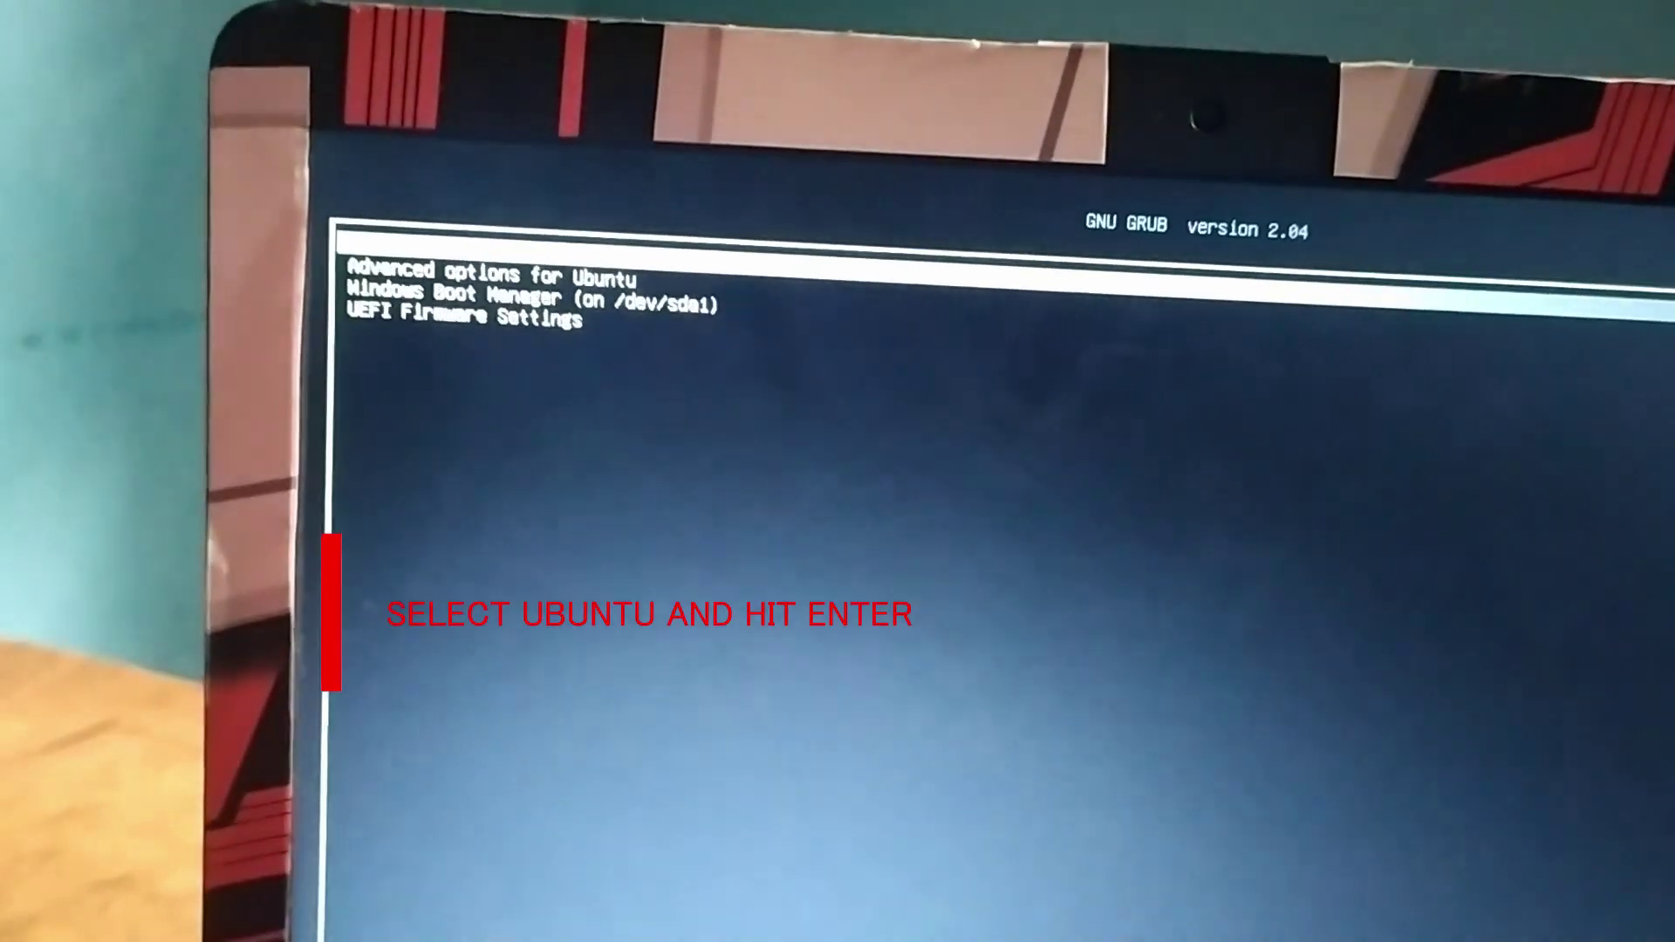
Step: Start Ubuntu from the GNU GRUB menu
{"action": "key", "text": "Down"}
{"action": "key", "text": "Down"}
{"action": "key", "text": "Up"}
{"action": "key", "text": "Up"}
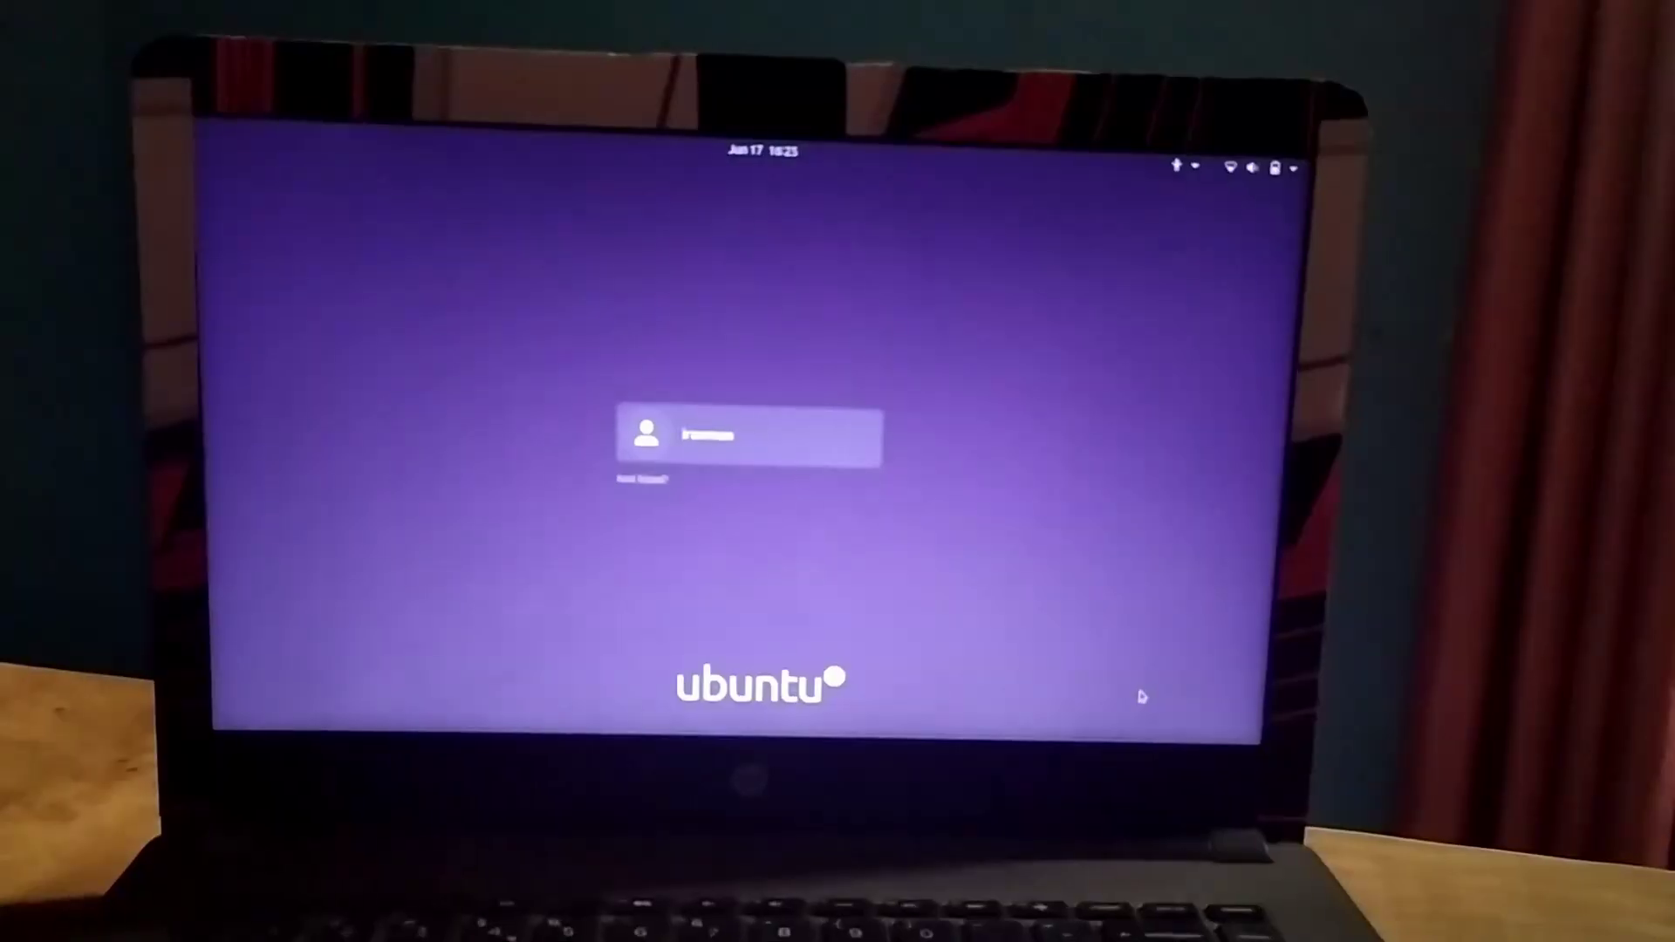
{"action": "key", "text": "Return"}
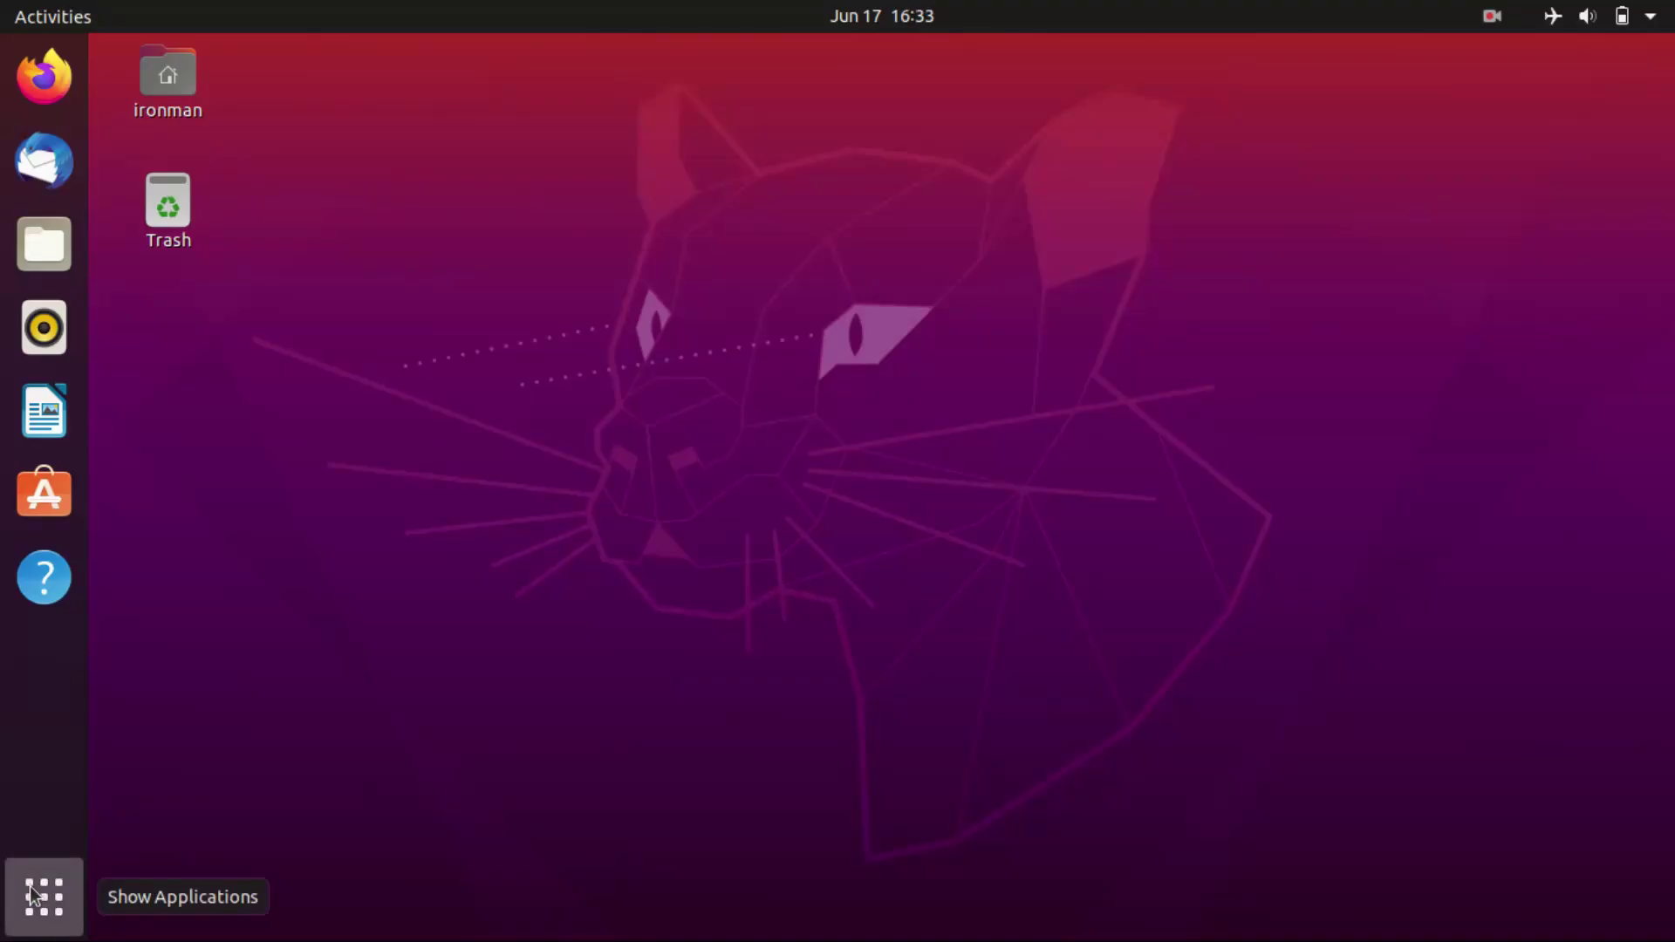
Step: Browse the app grid's second page and the Utilities folder with Terminal and System Monitor
{"action": "left_click", "coordinate": [46, 894]}
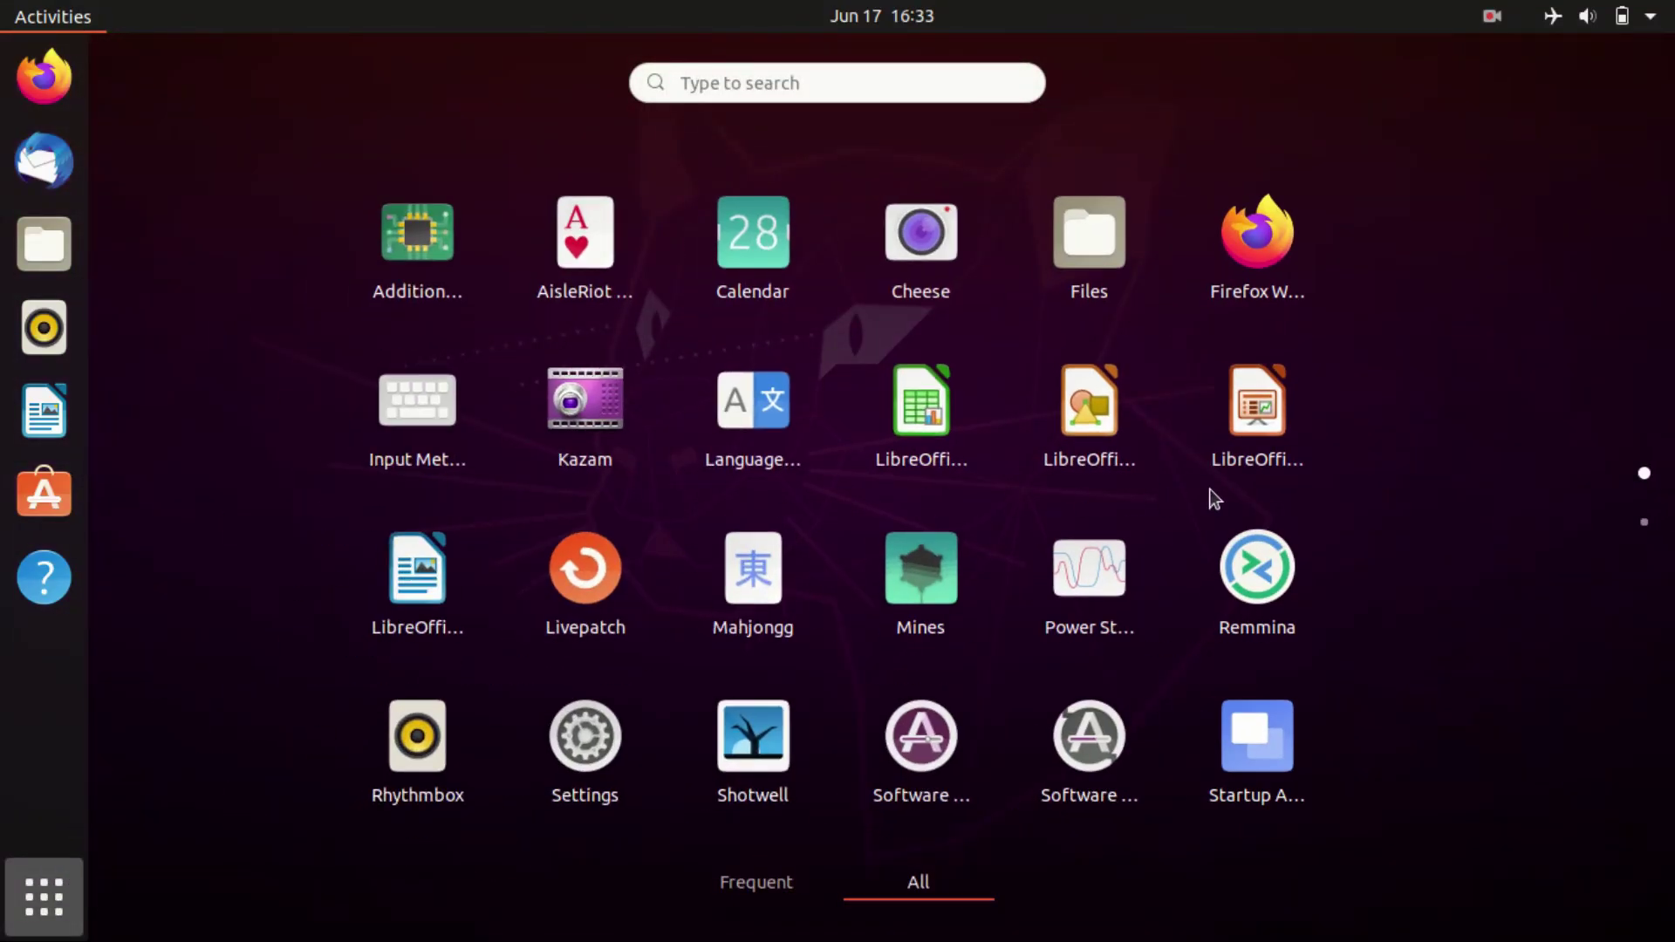
{"action": "scroll", "coordinate": [1394, 536], "scroll_direction": "down", "scroll_amount": 1}
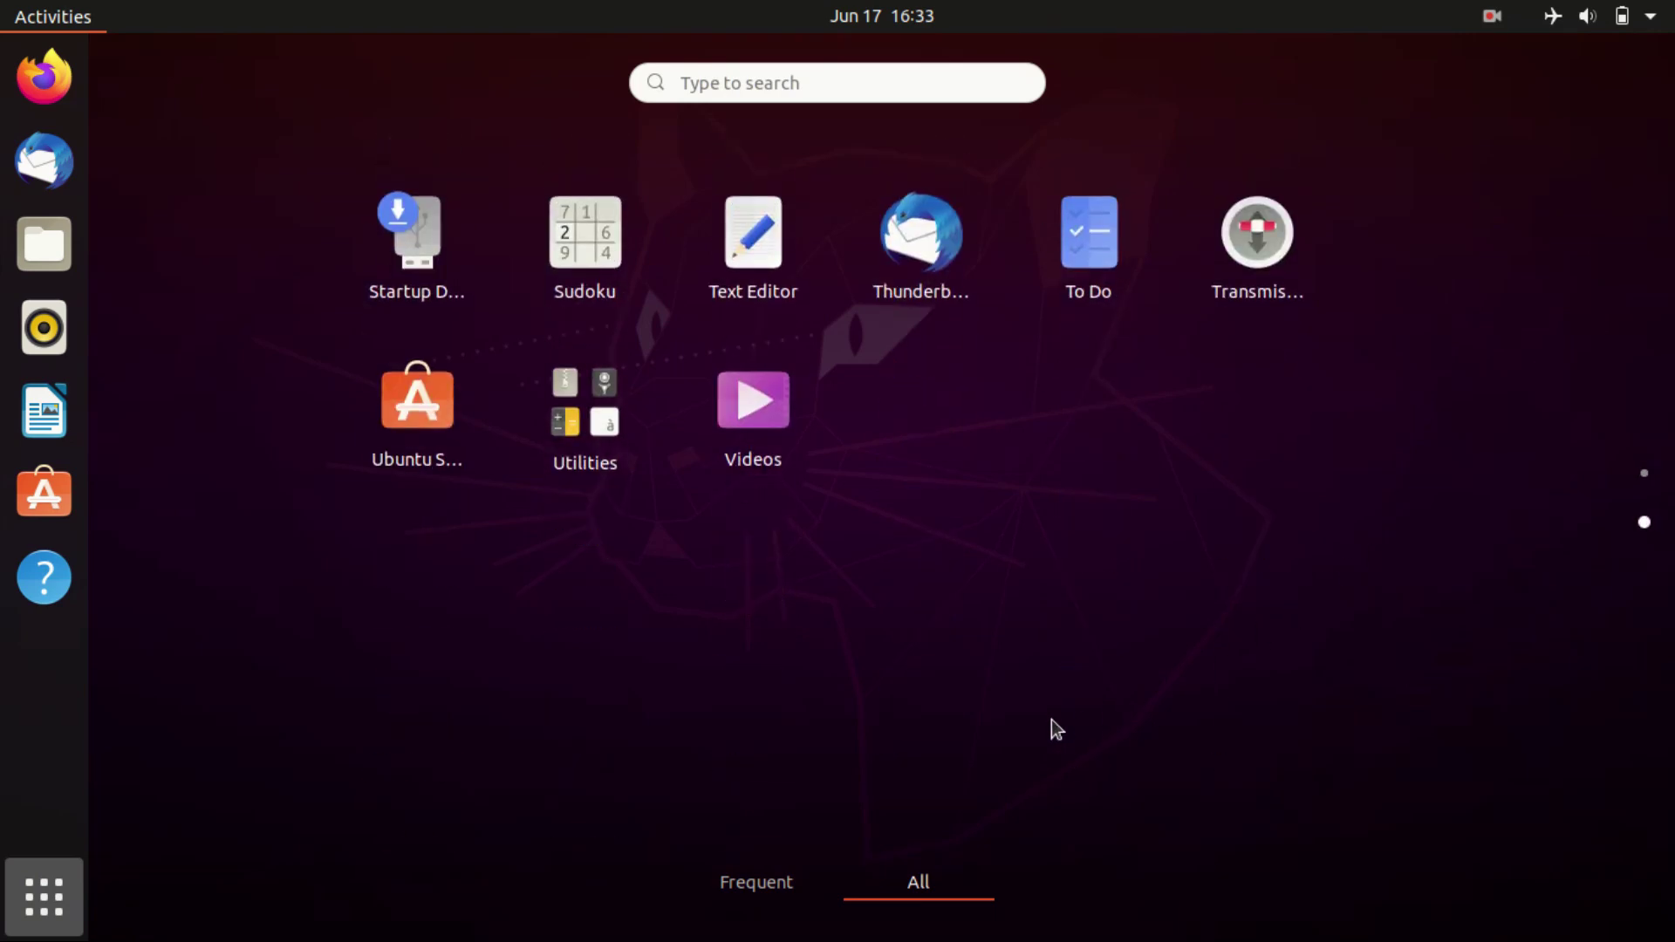
{"action": "left_click", "coordinate": [609, 439]}
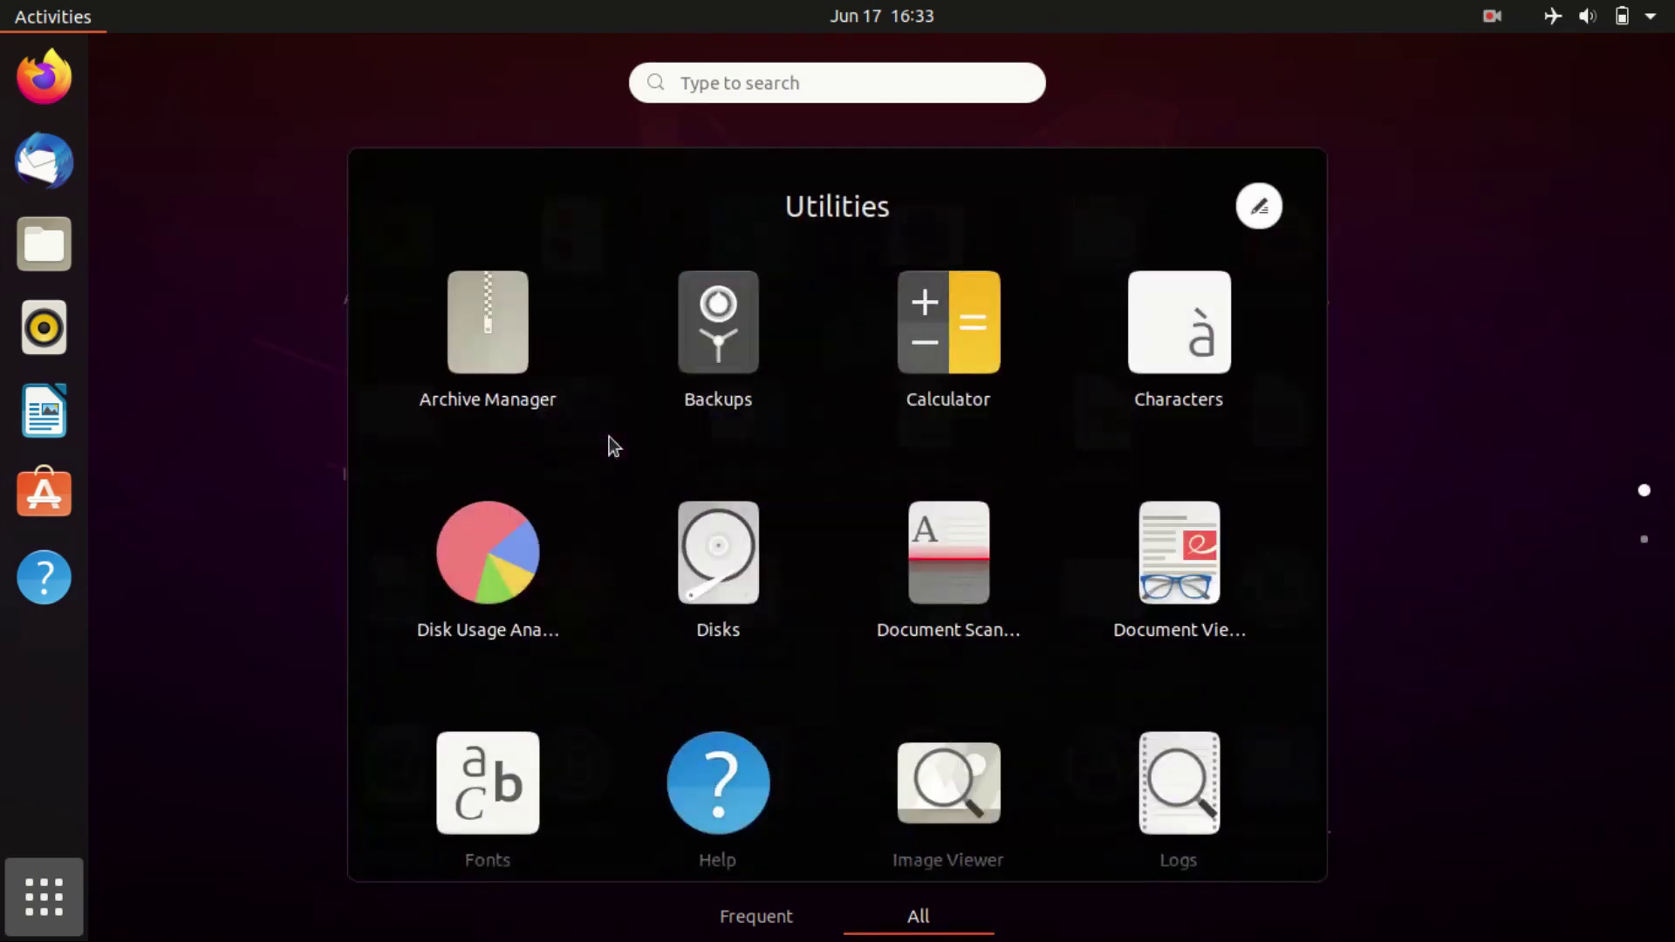
{"action": "scroll", "coordinate": [841, 553], "scroll_direction": "down", "scroll_amount": 1}
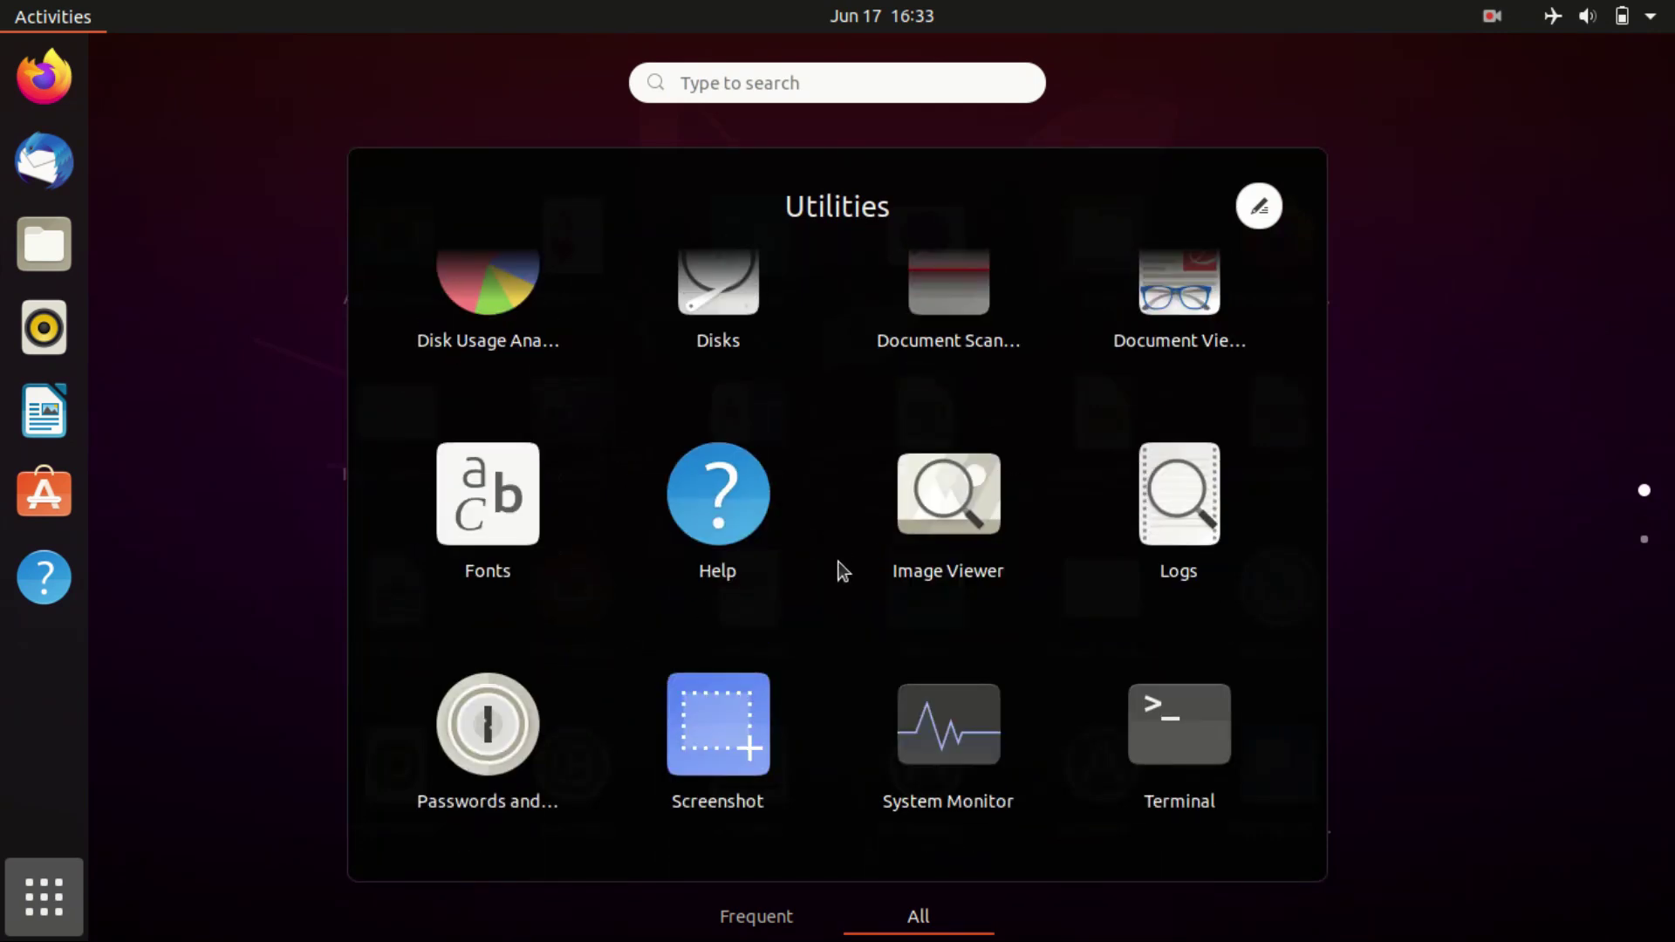
{"action": "scroll", "coordinate": [841, 571], "scroll_direction": "up", "scroll_amount": 2}
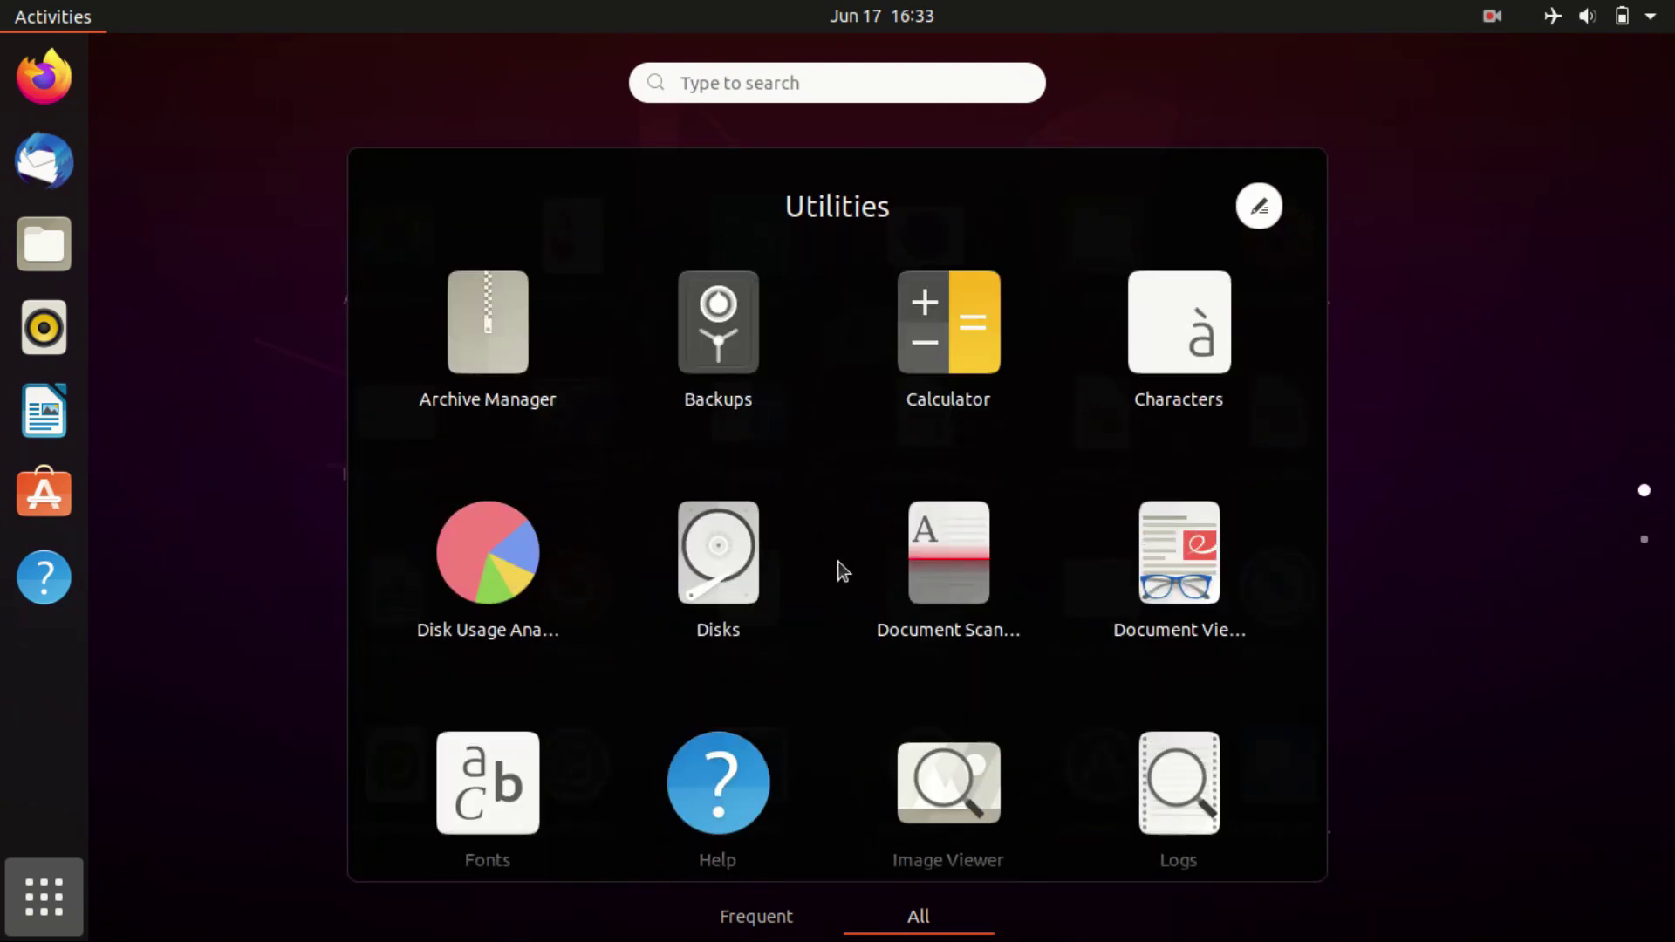
{"action": "left_click", "coordinate": [244, 630]}
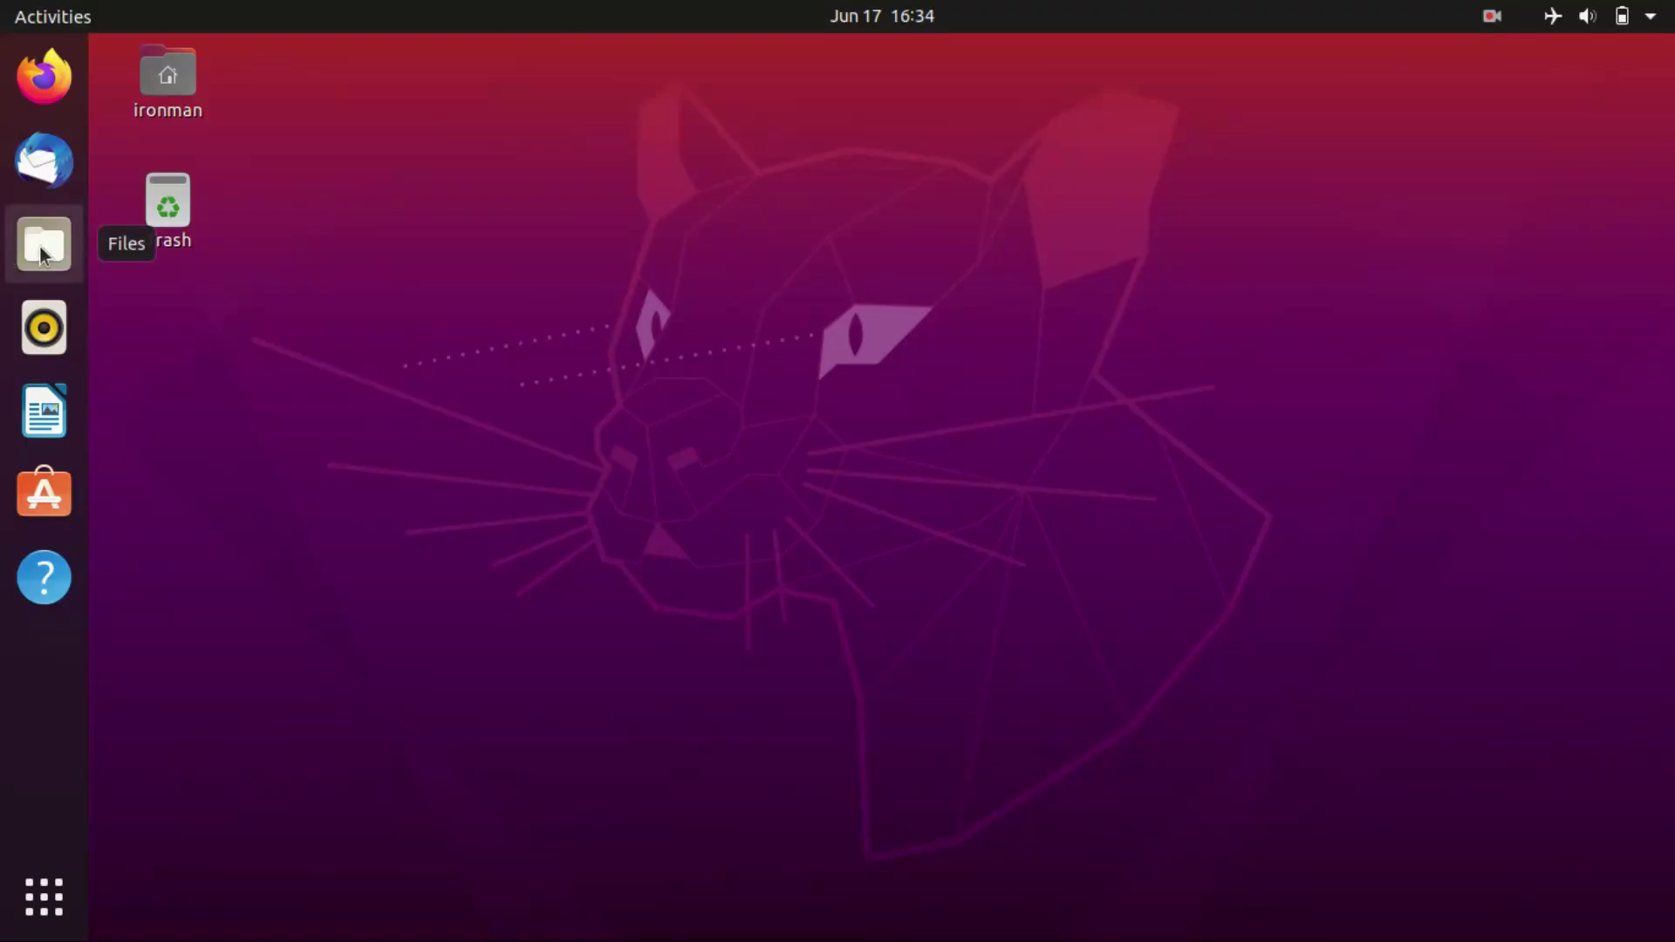
Step: In Files, view Desktop, Documents, Downloads and Other Locations, then close the window
{"action": "left_click", "coordinate": [42, 248]}
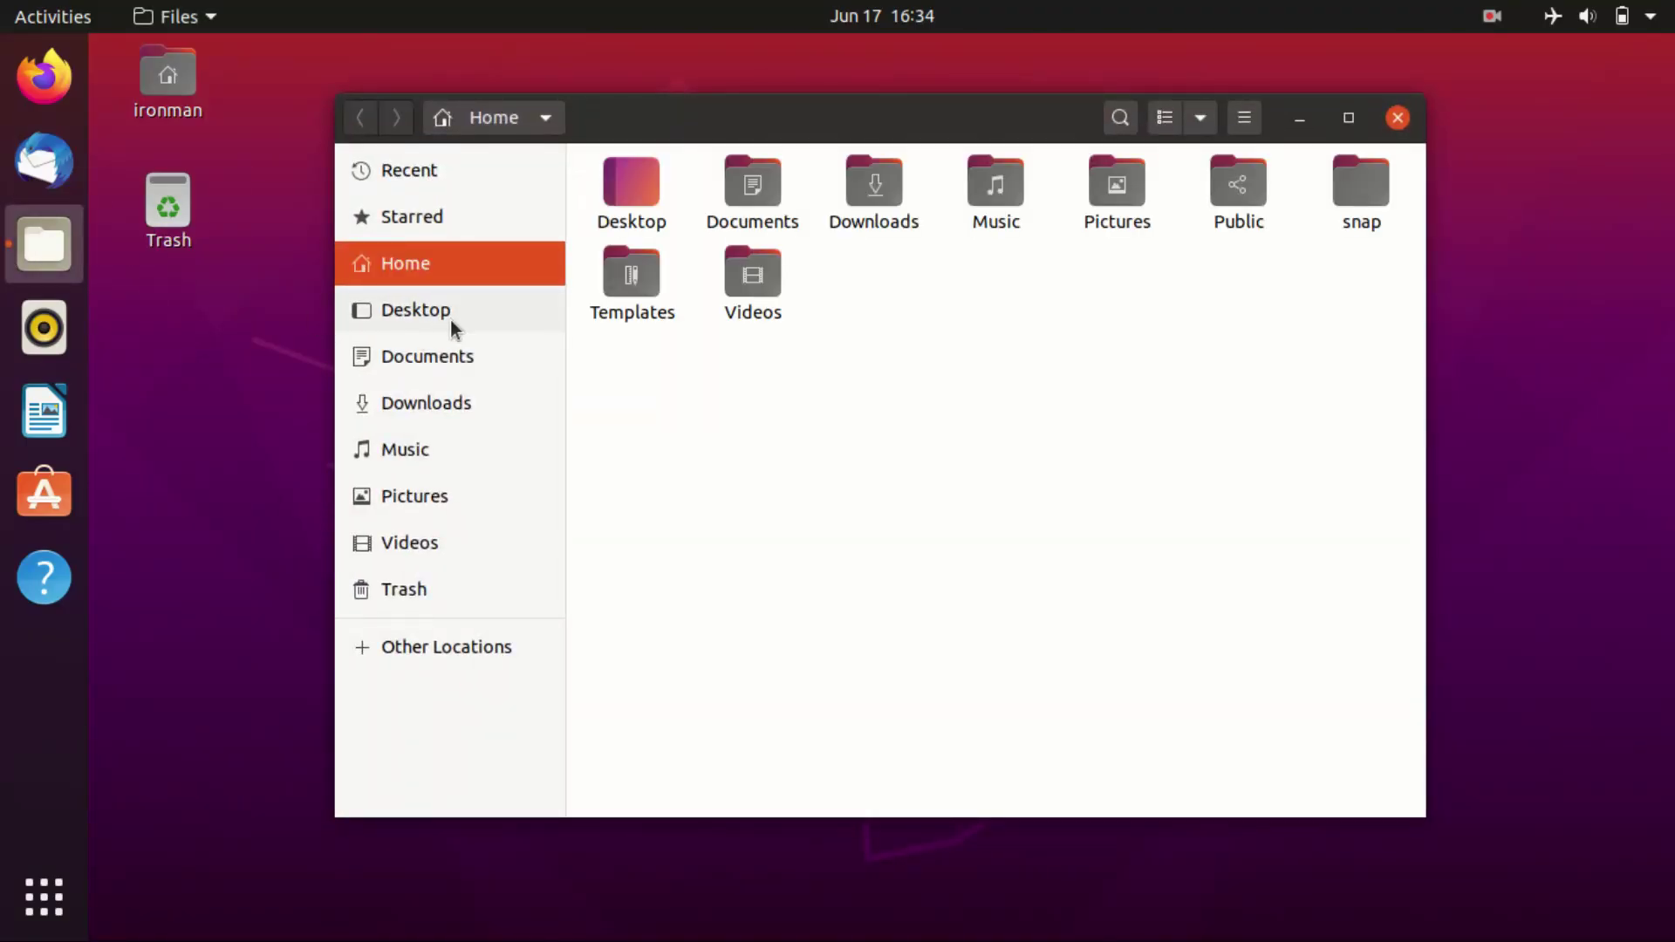
{"action": "left_click", "coordinate": [452, 322]}
{"action": "left_click", "coordinate": [461, 364]}
{"action": "left_click", "coordinate": [459, 399]}
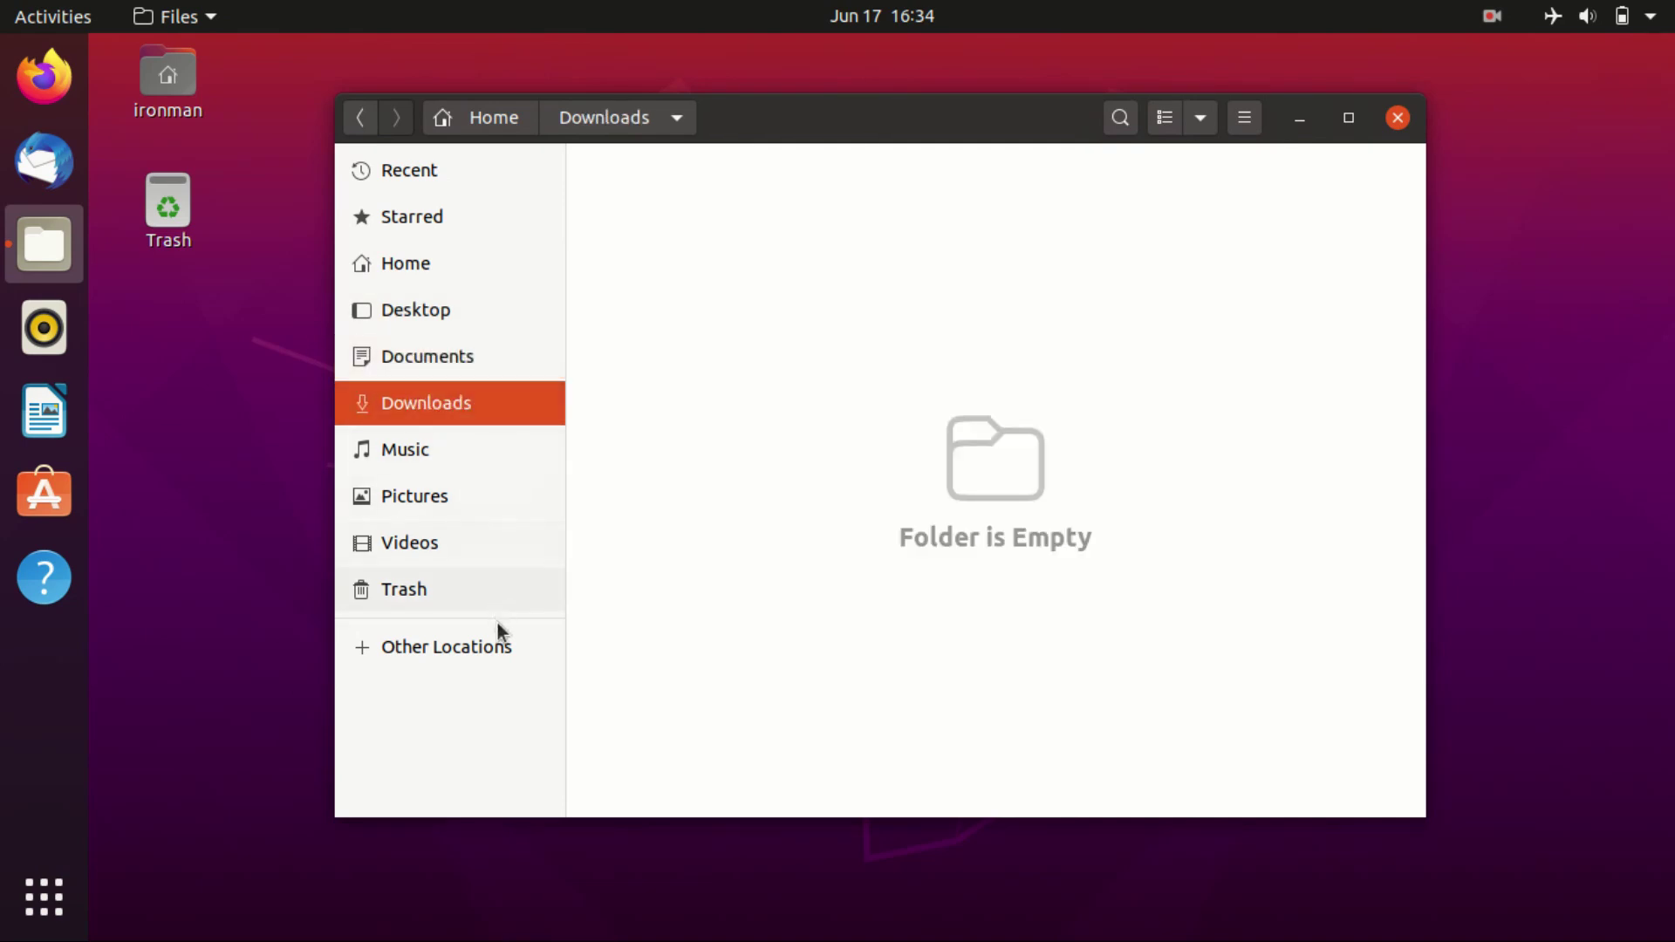
{"action": "left_click", "coordinate": [505, 650]}
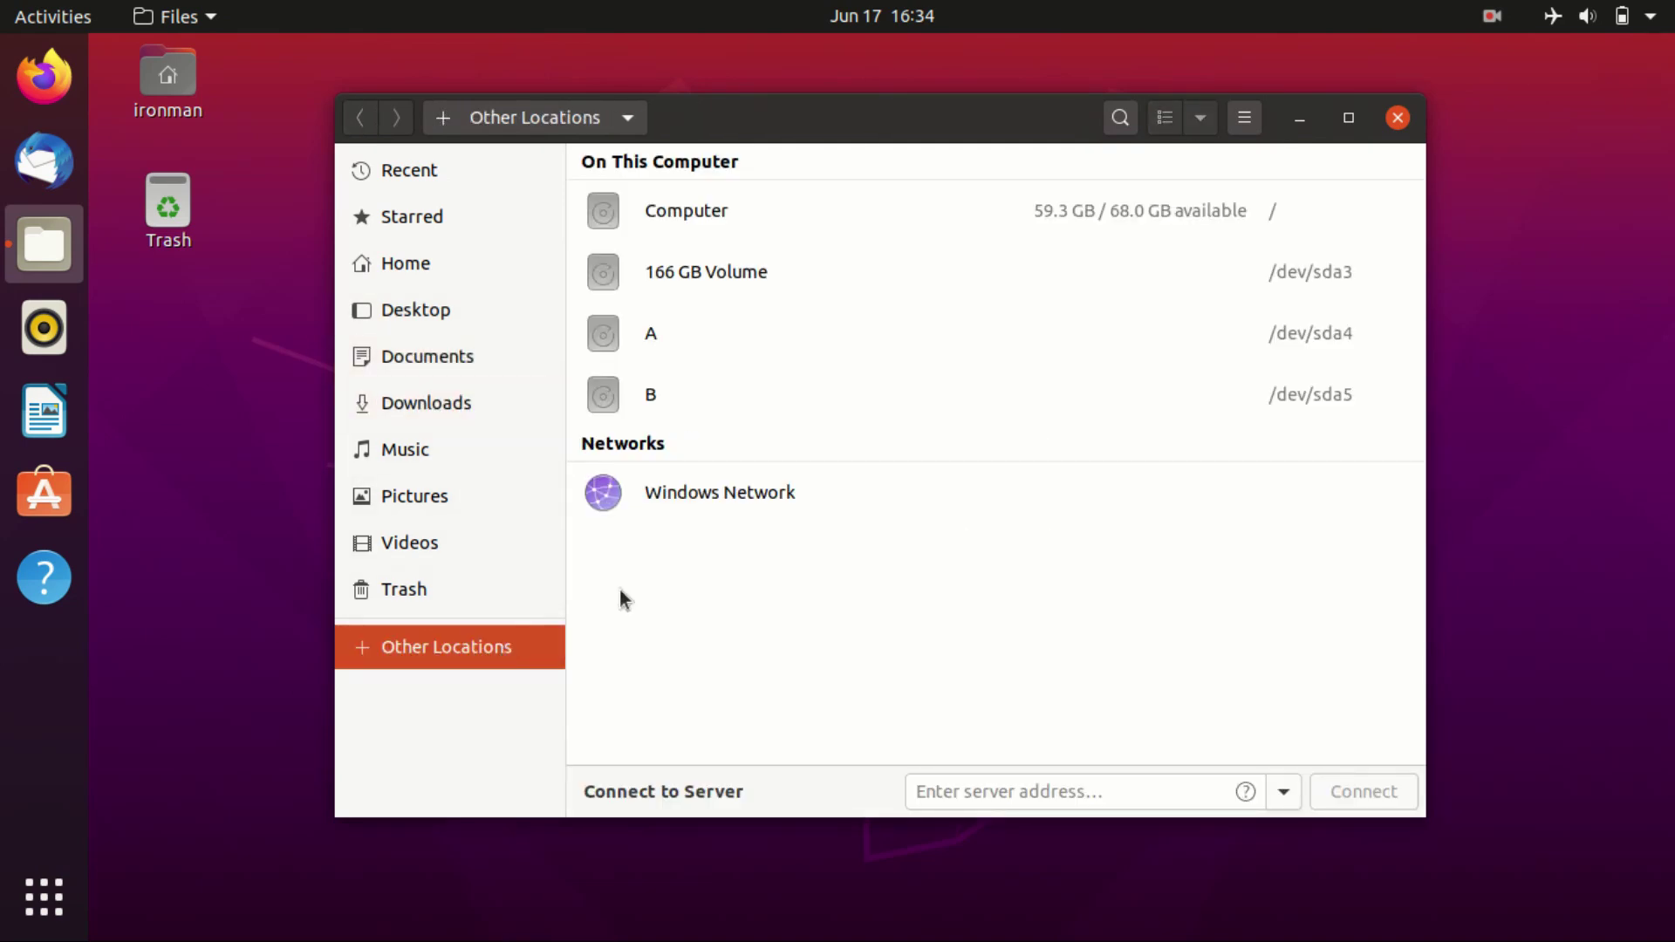
{"action": "left_click", "coordinate": [1397, 119]}
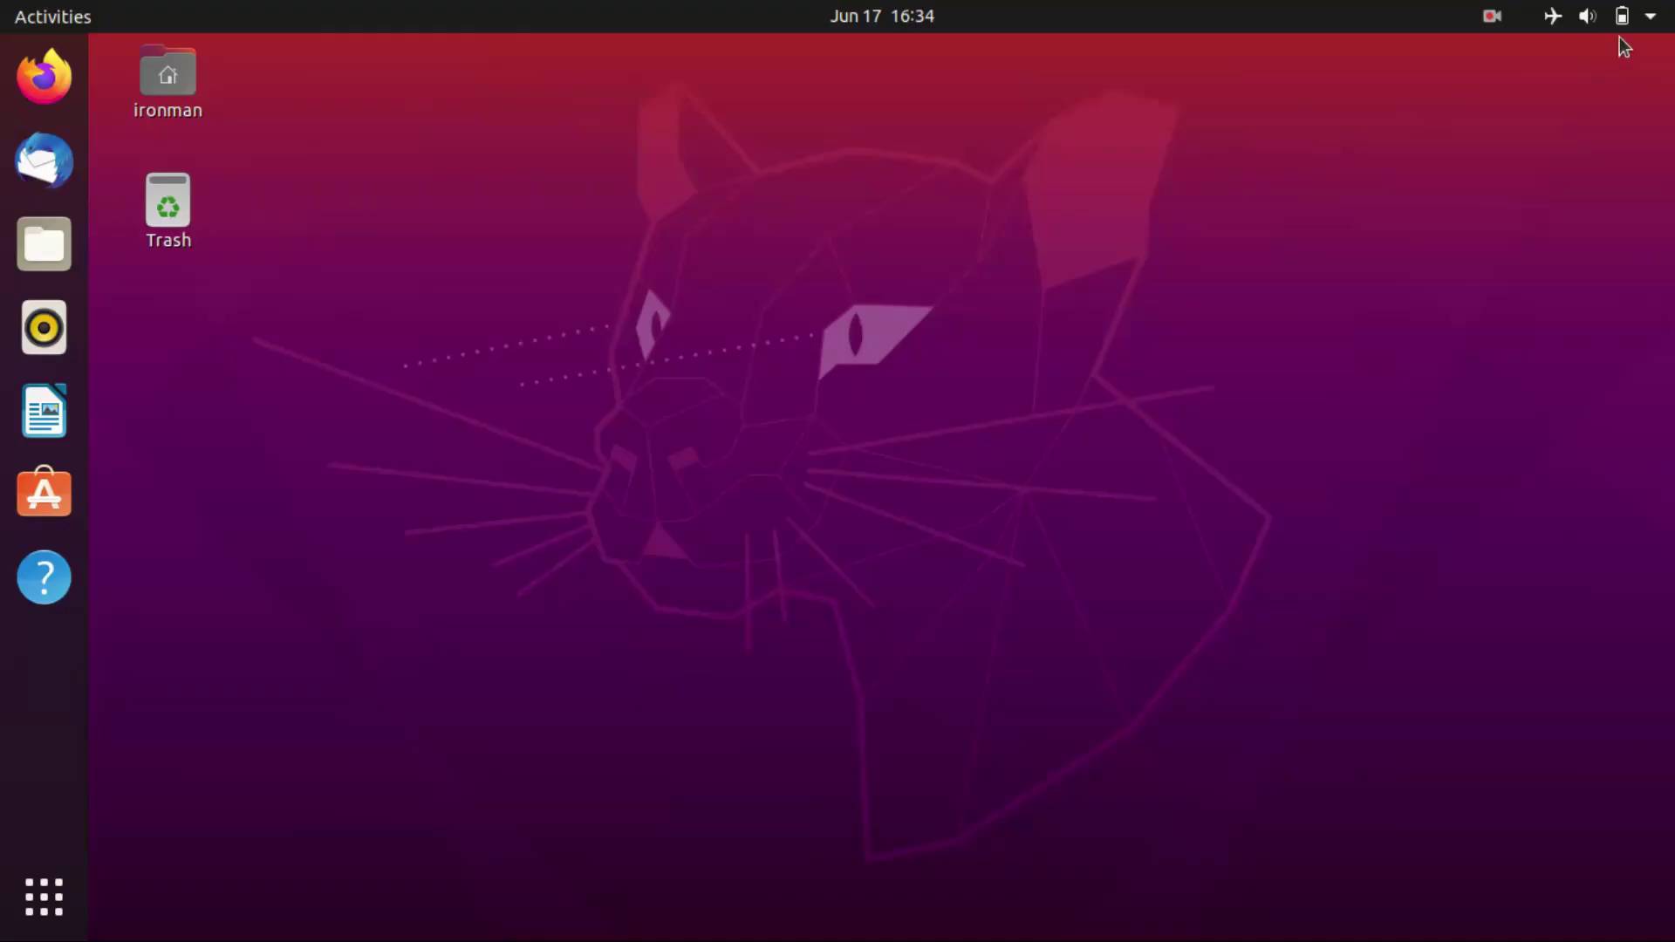
Step: Open Settings' About page to confirm Ubuntu 20.04 LTS 64-bit, GNOME 3.36.1, 3.7 GiB memory and 1.0 TB disk
{"action": "left_click", "coordinate": [1626, 16]}
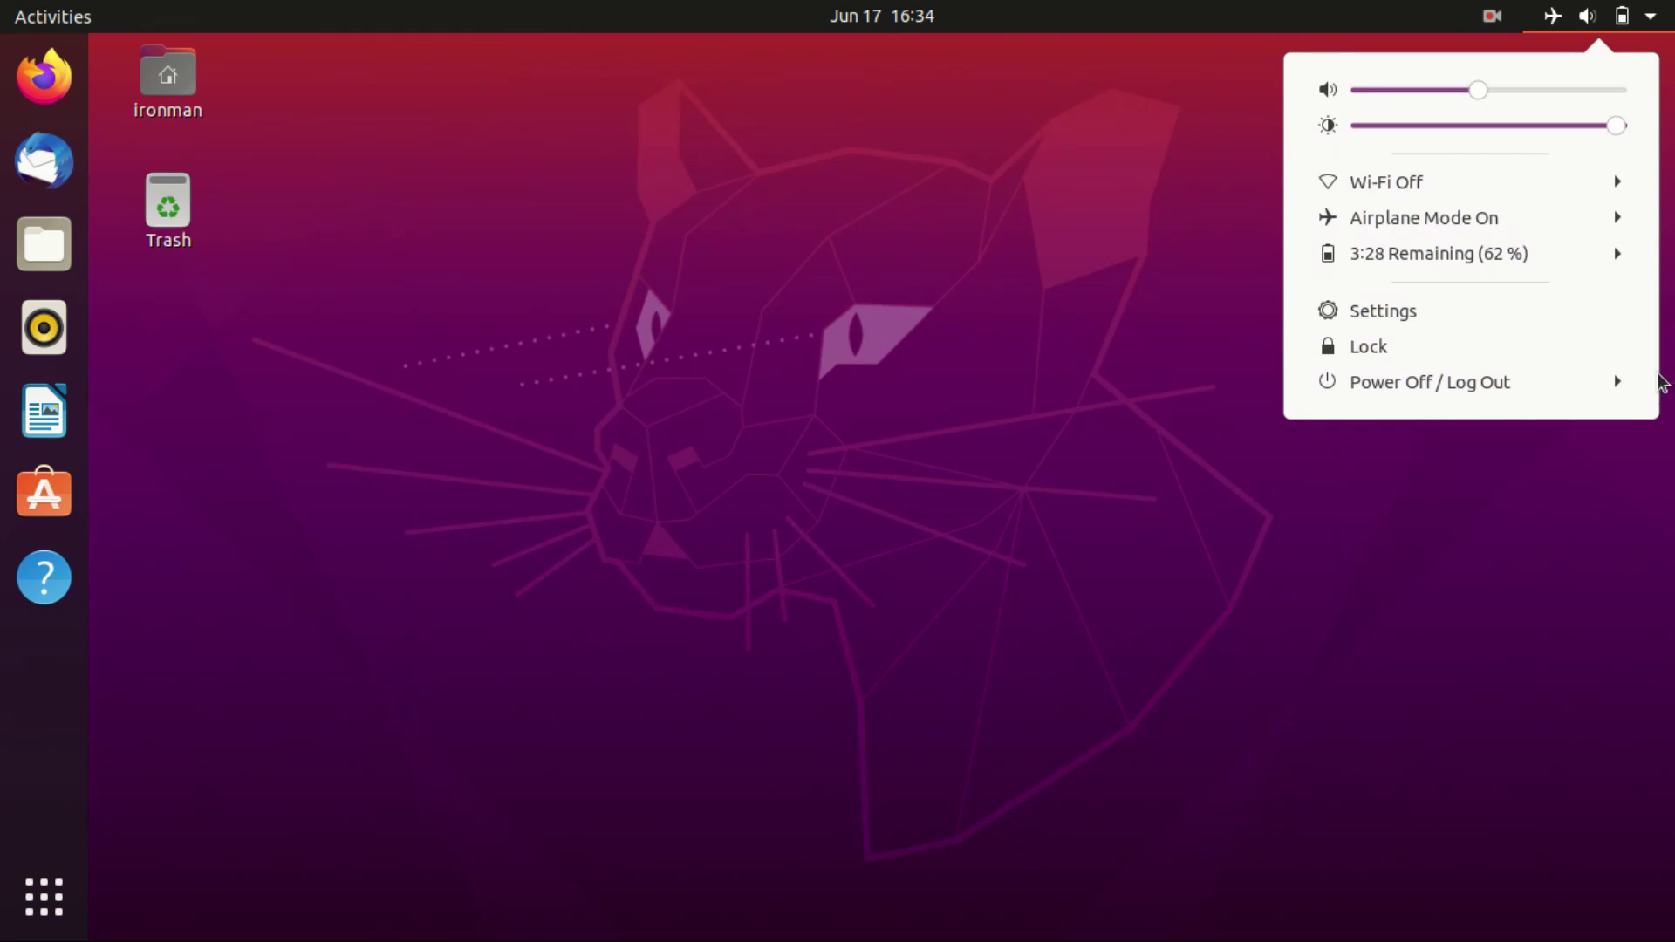
{"action": "left_click", "coordinate": [1570, 310]}
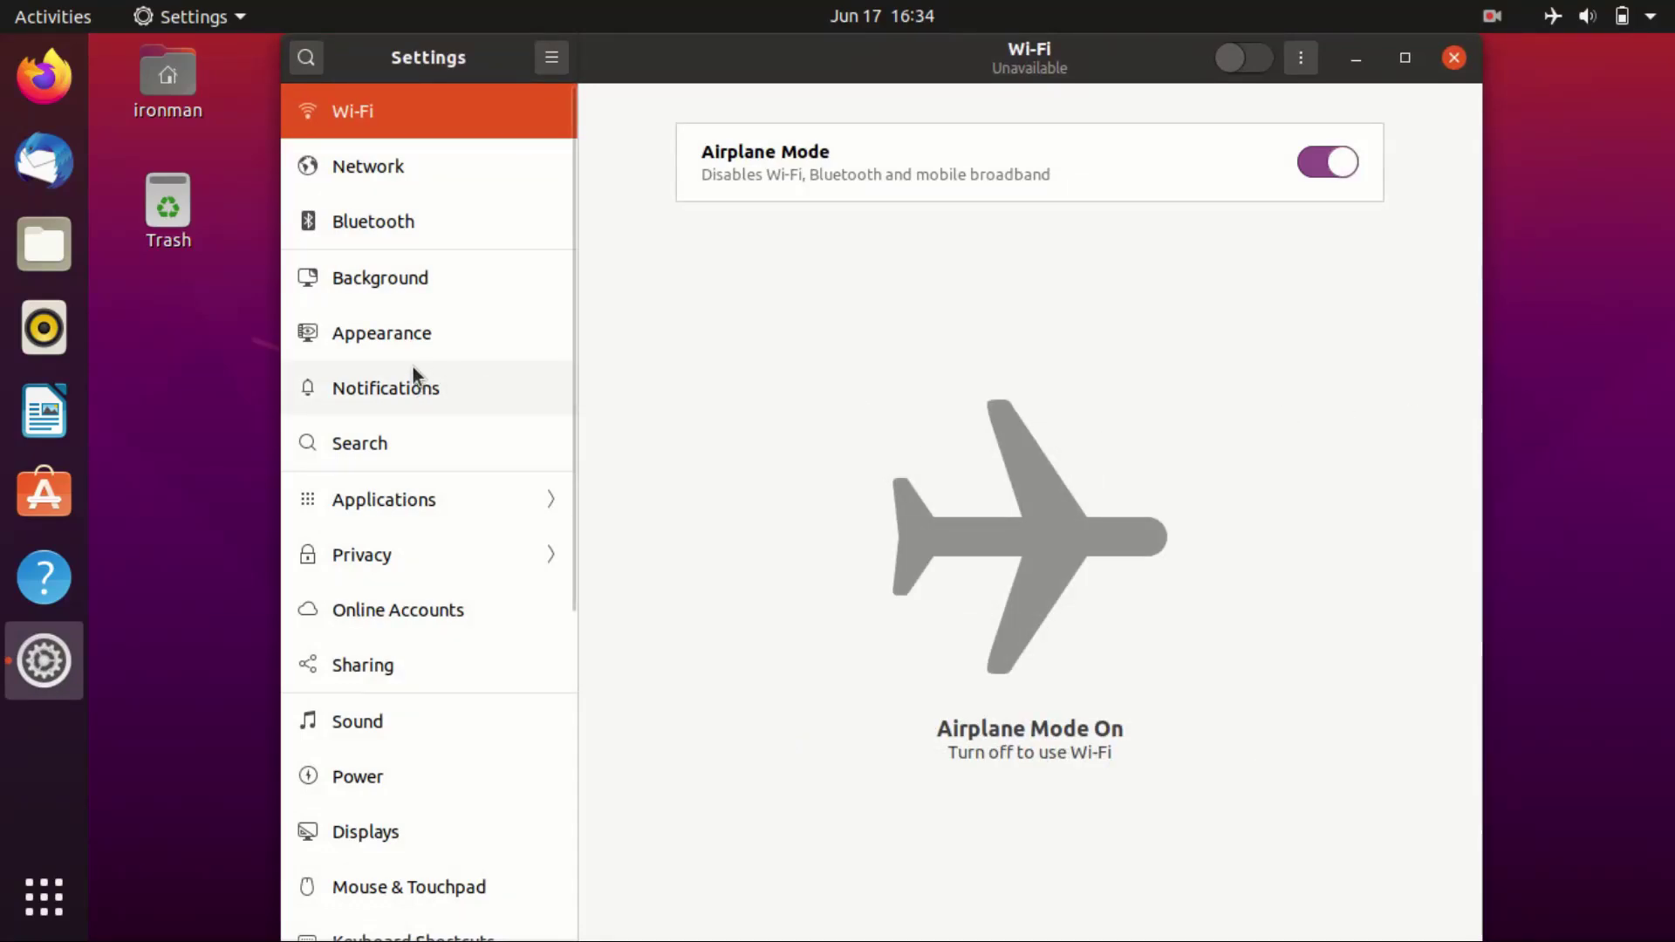
{"action": "scroll", "coordinate": [397, 610], "scroll_direction": "down", "scroll_amount": 3}
{"action": "scroll", "coordinate": [411, 740], "scroll_direction": "down", "scroll_amount": 5}
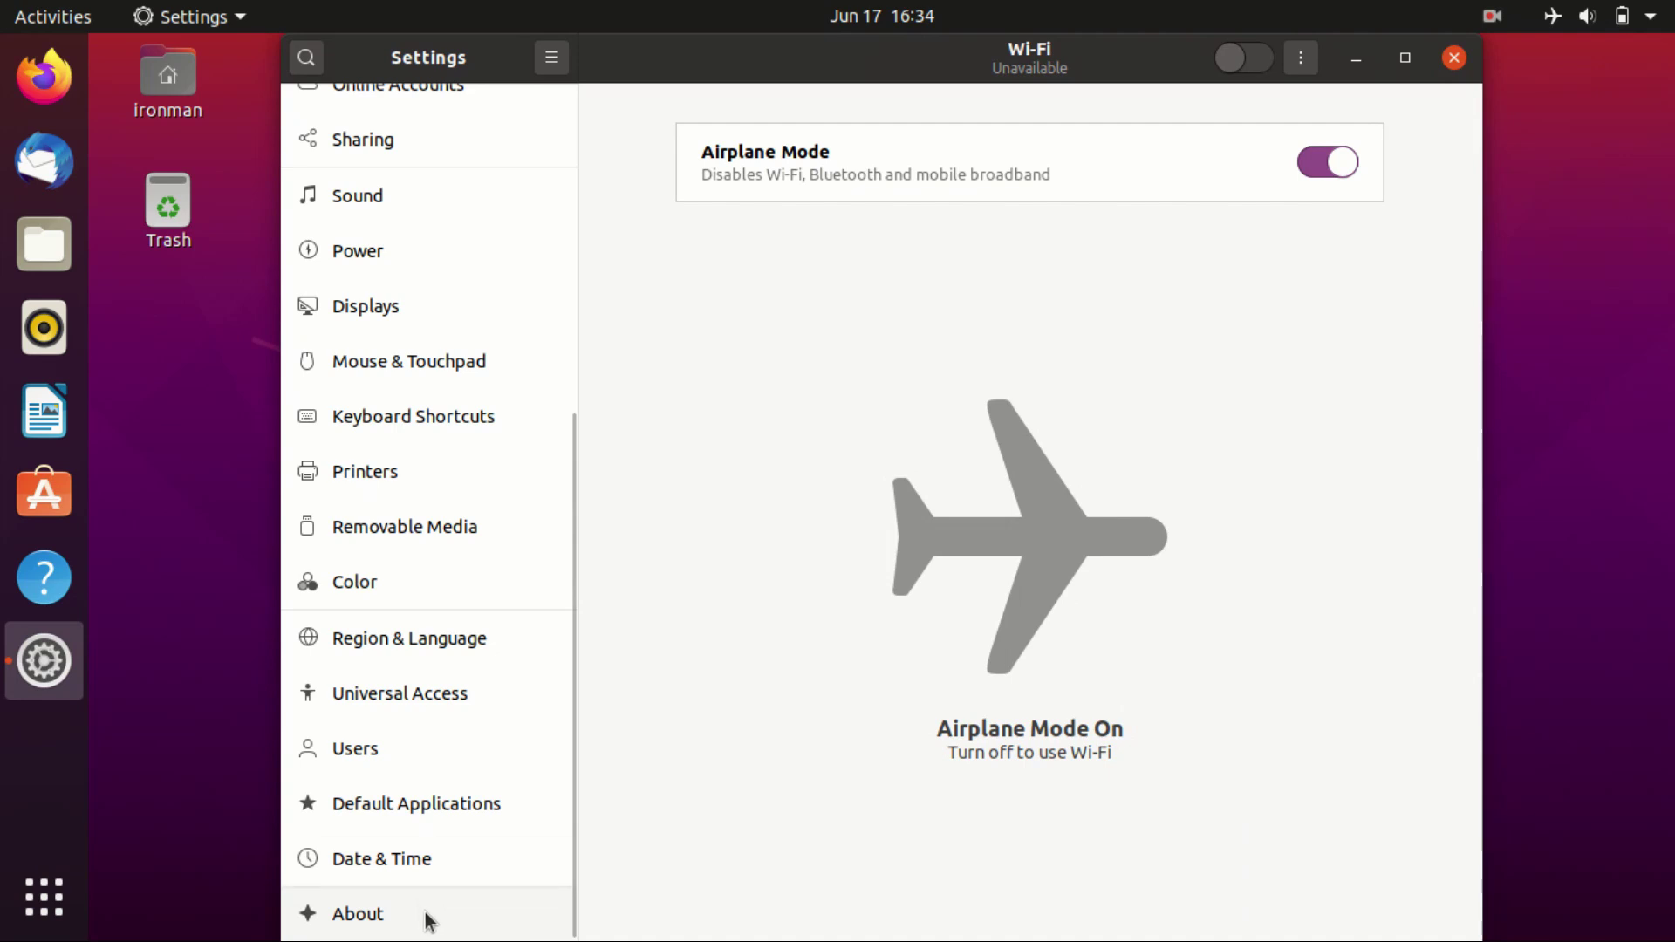
{"action": "left_click", "coordinate": [422, 907]}
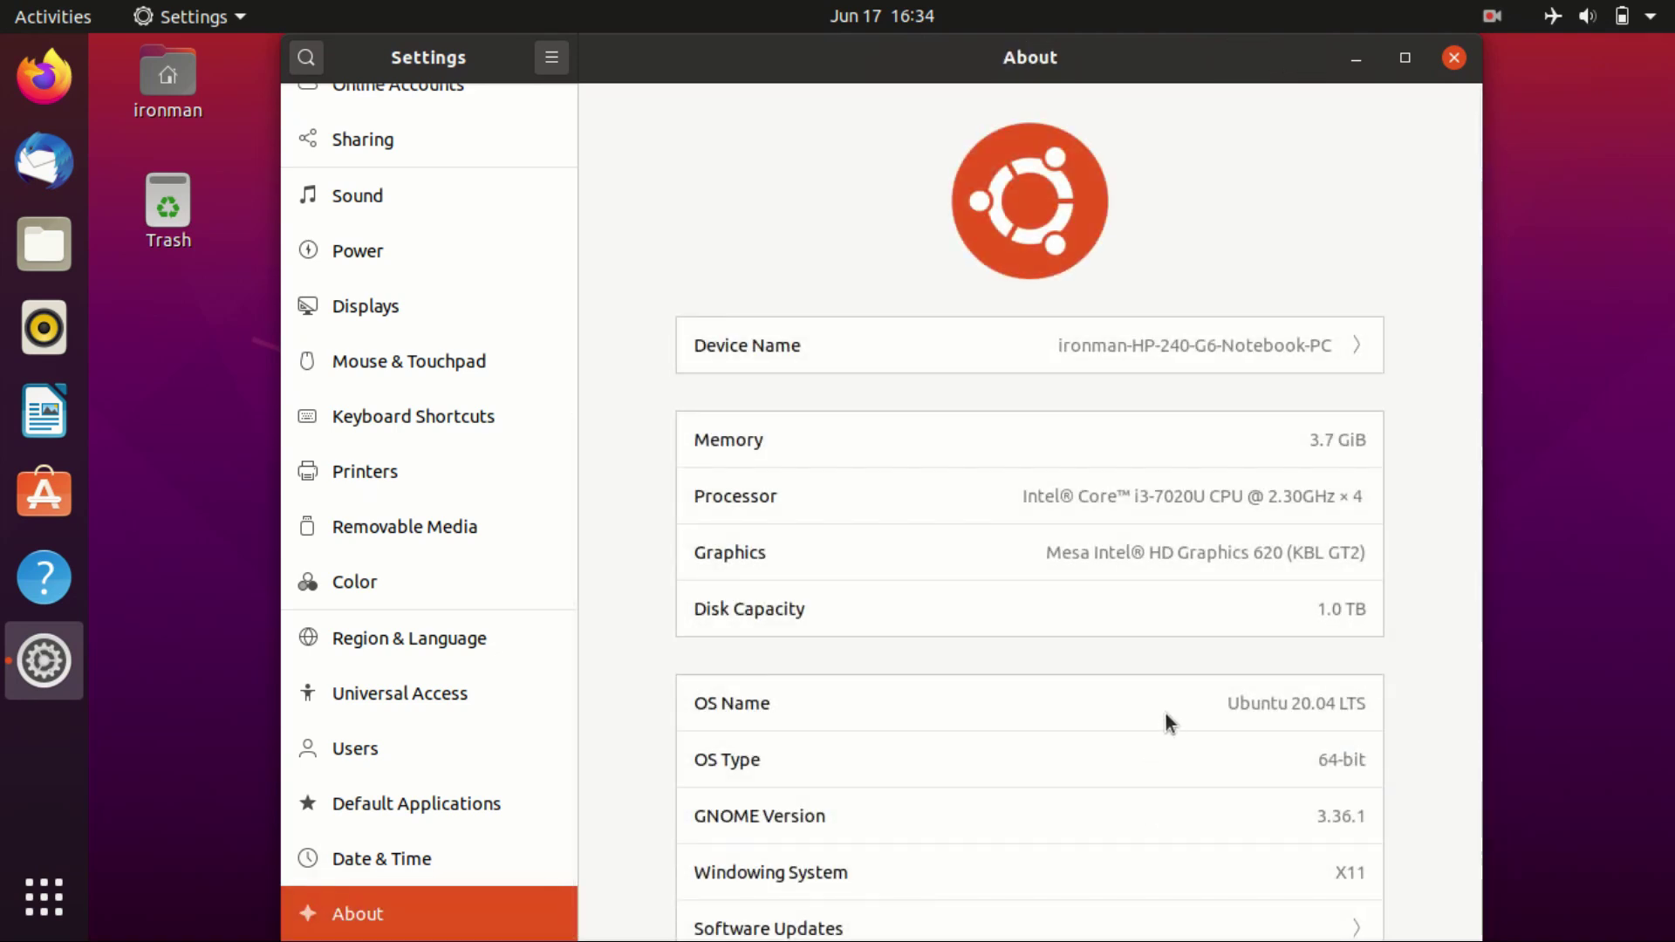
{"action": "scroll", "coordinate": [1168, 711], "scroll_direction": "down", "scroll_amount": 1}
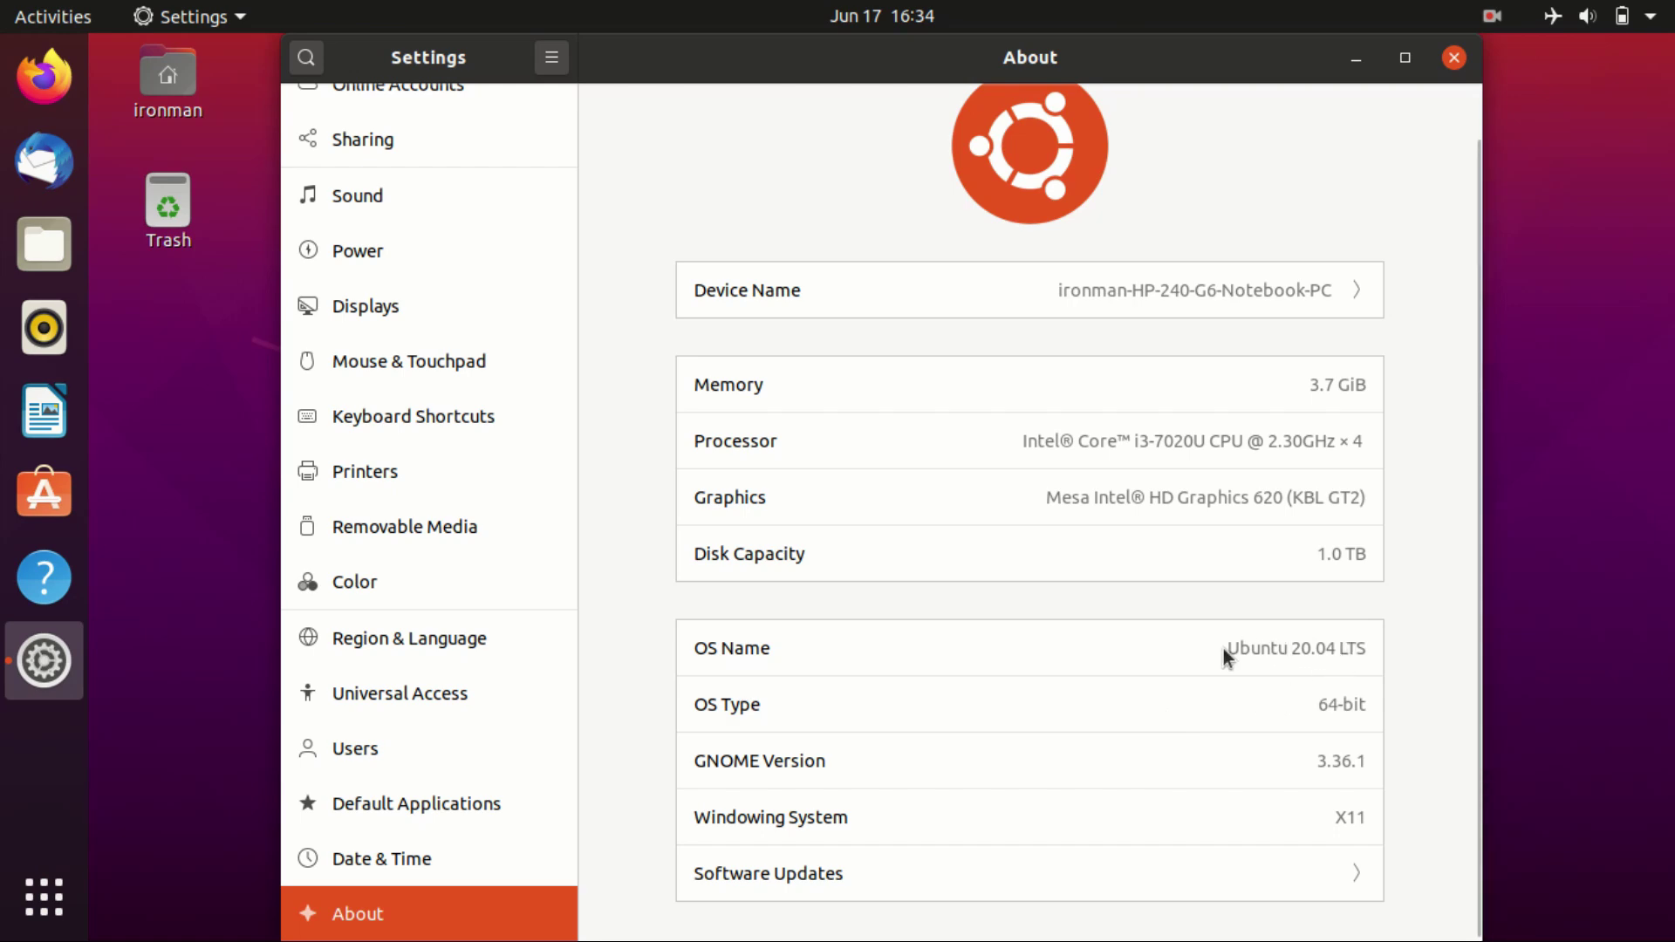
{"action": "scroll", "coordinate": [1229, 655], "scroll_direction": "up", "scroll_amount": 1}
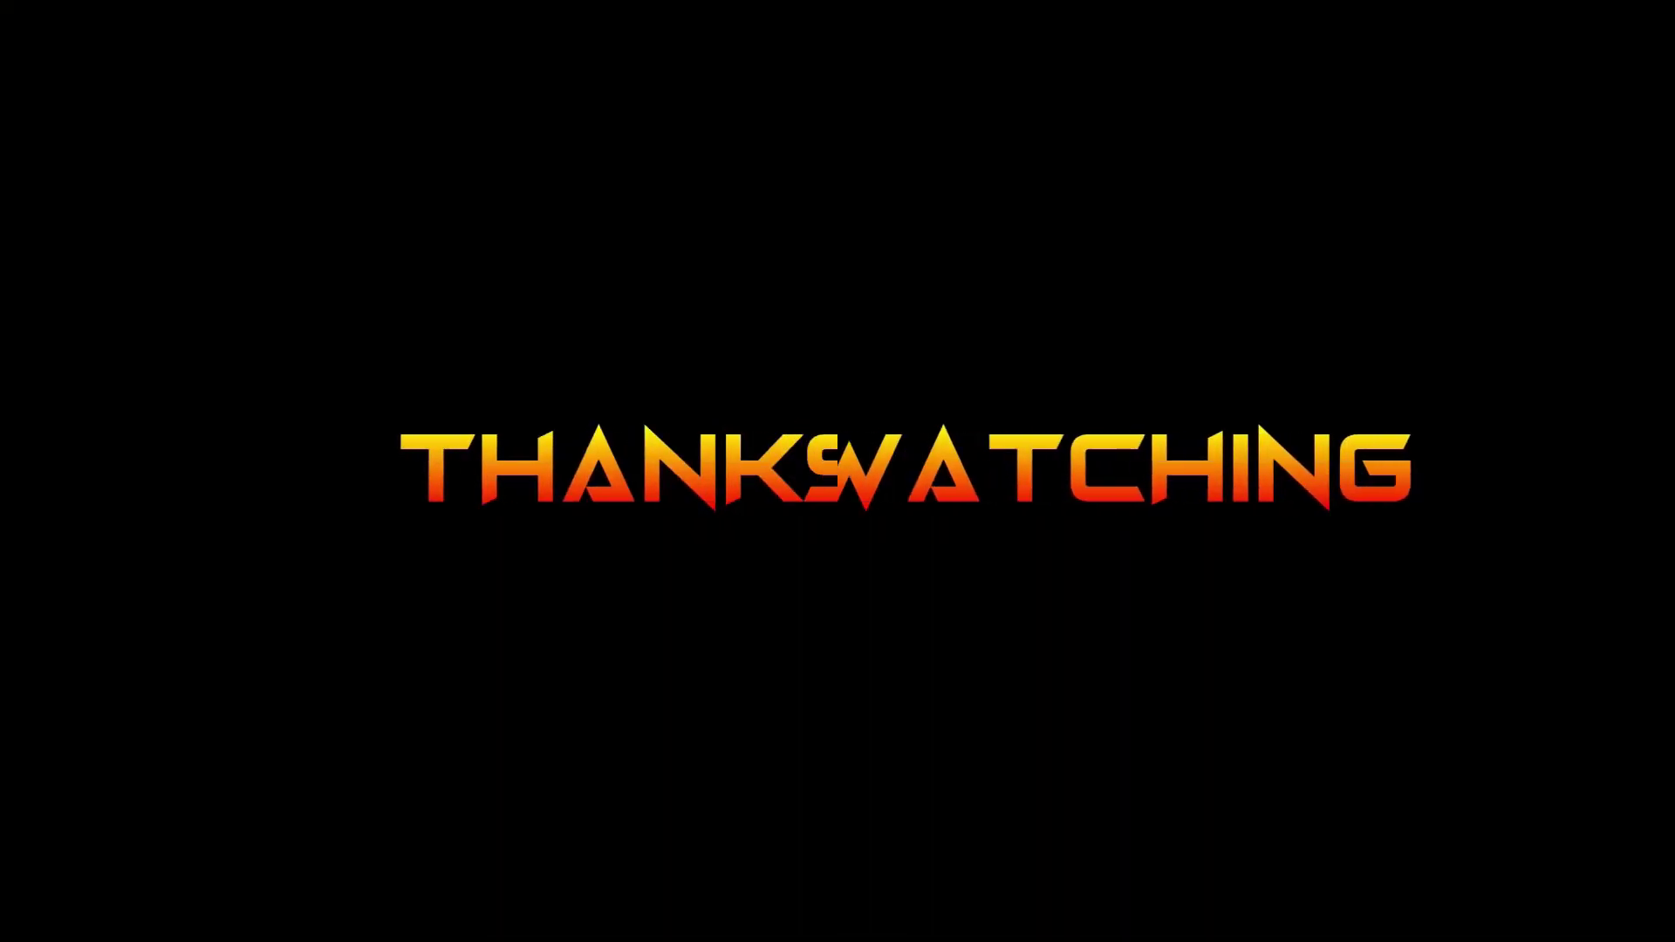